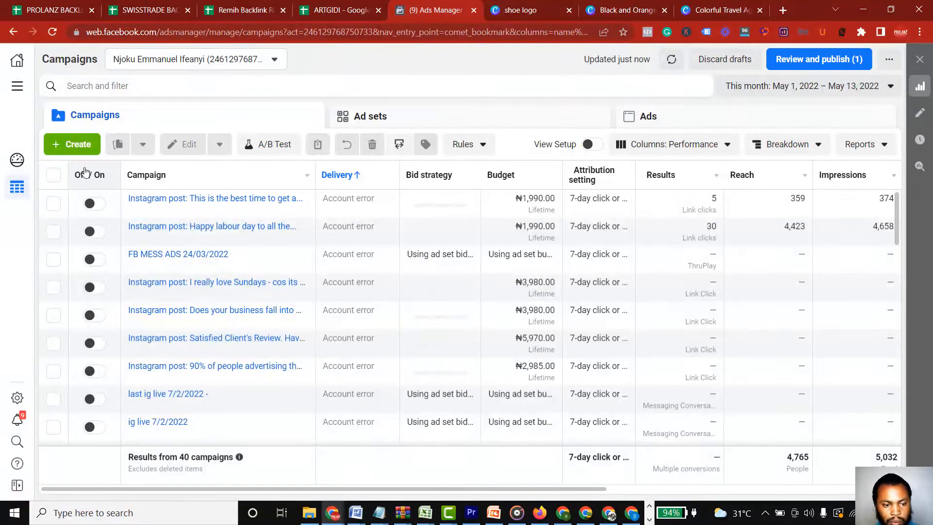
Switch the campaign list to the prolanz digitals ad account from the full list of ad accounts
left_click(276, 60)
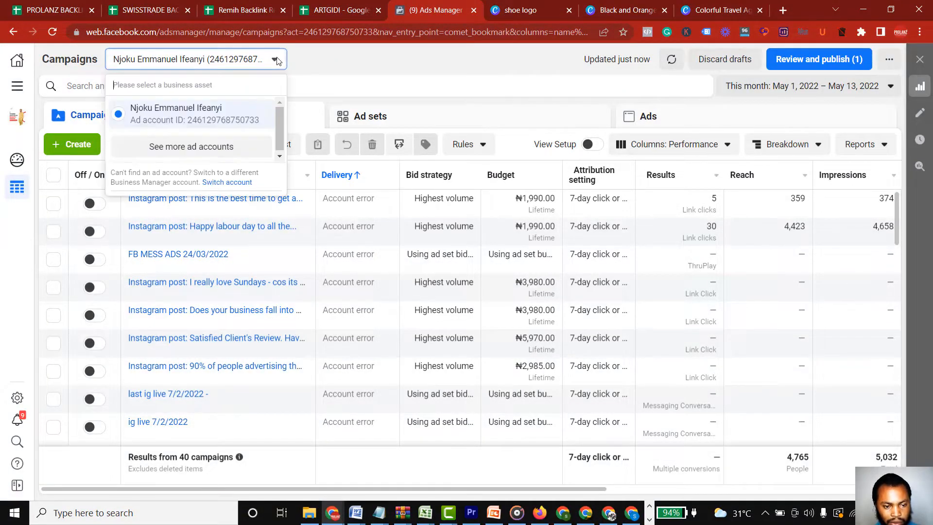
left_click(202, 150)
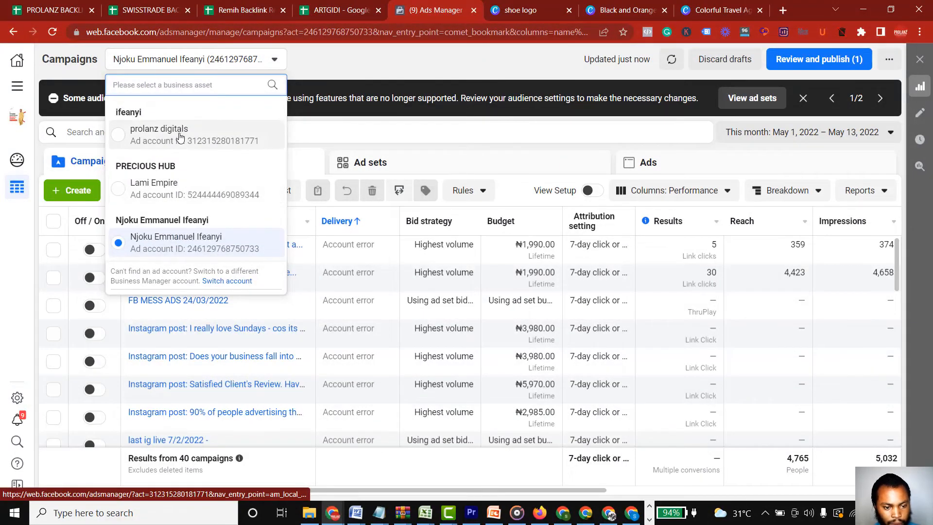
left_click(179, 137)
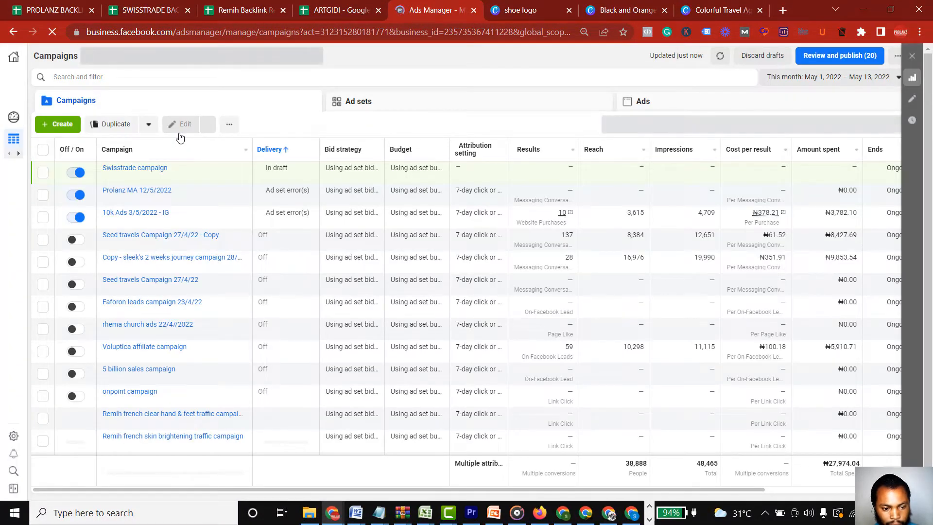
Examine the ad set settings and available actions of the Prolanz MA 12/5/2022 campaign, and close its editor
mouse_move(157, 221)
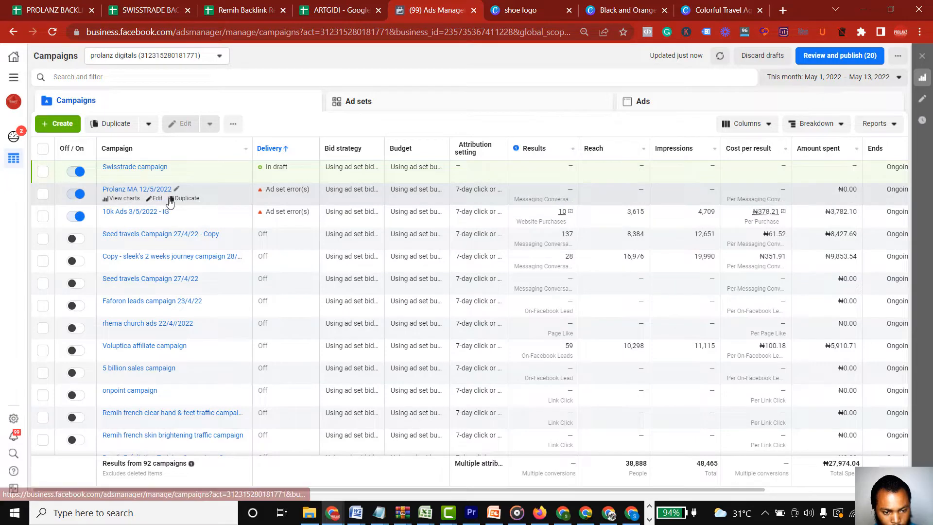
left_click(156, 199)
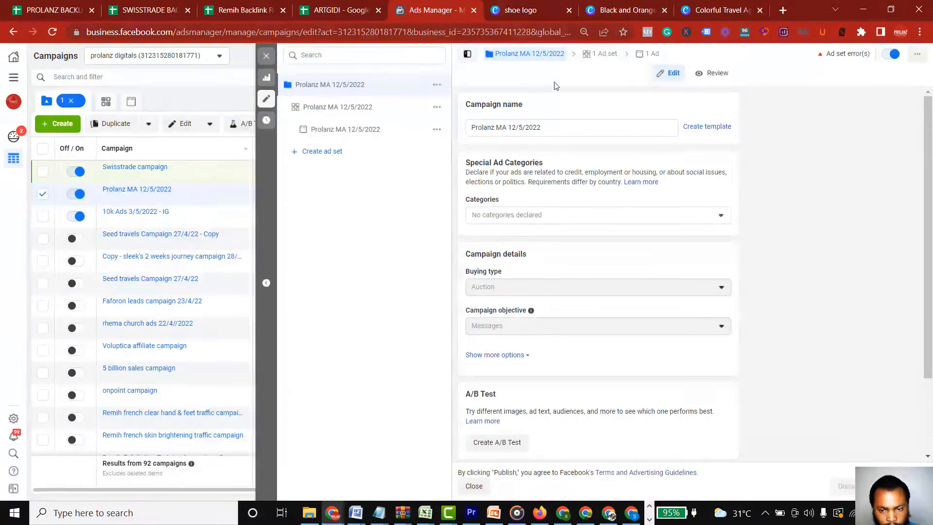
left_click(591, 59)
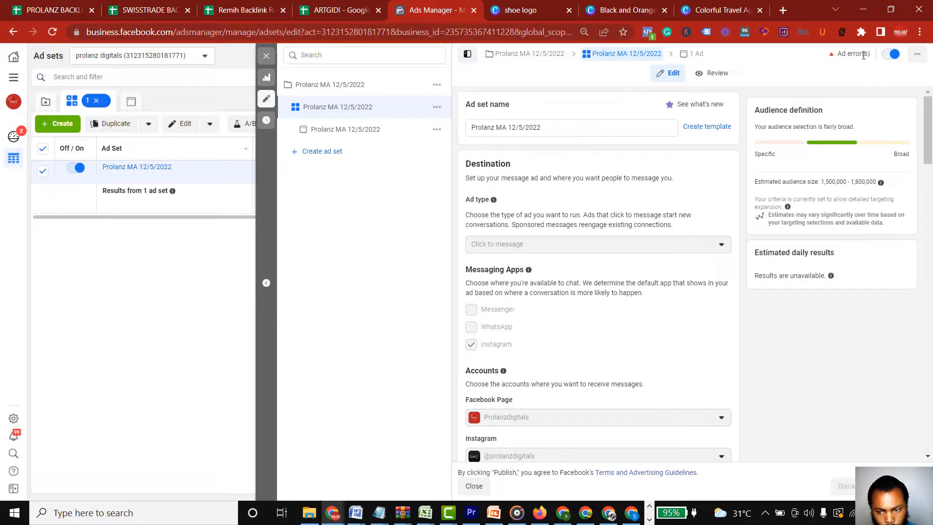
left_click(917, 55)
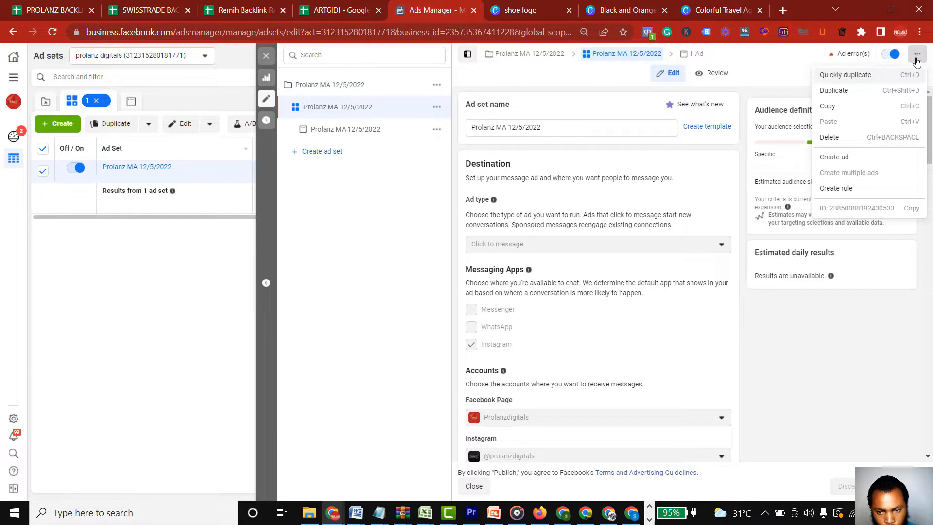
left_click(916, 57)
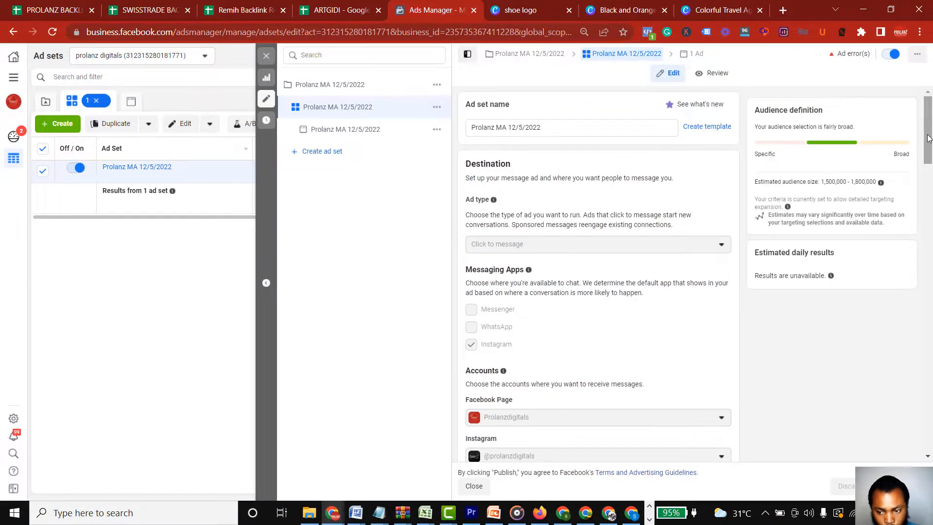
left_click_drag(927, 138, 929, 106)
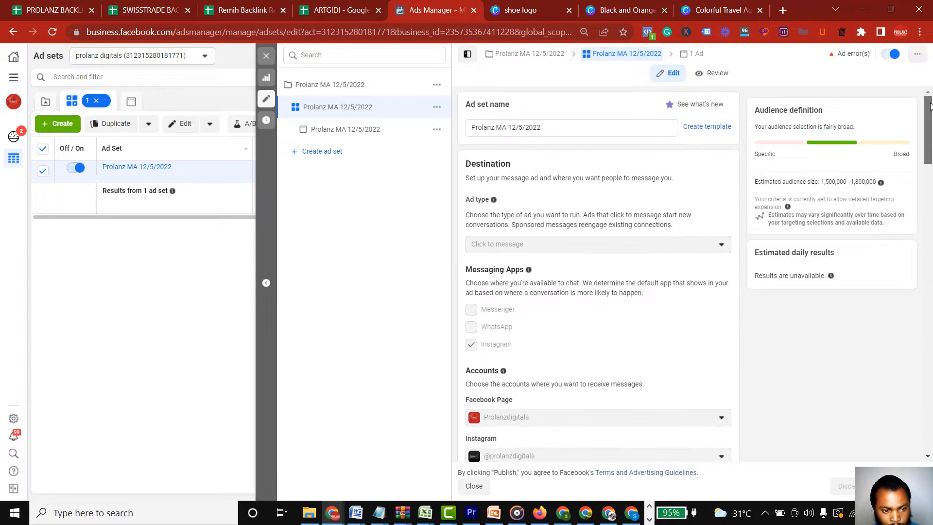
left_click(266, 56)
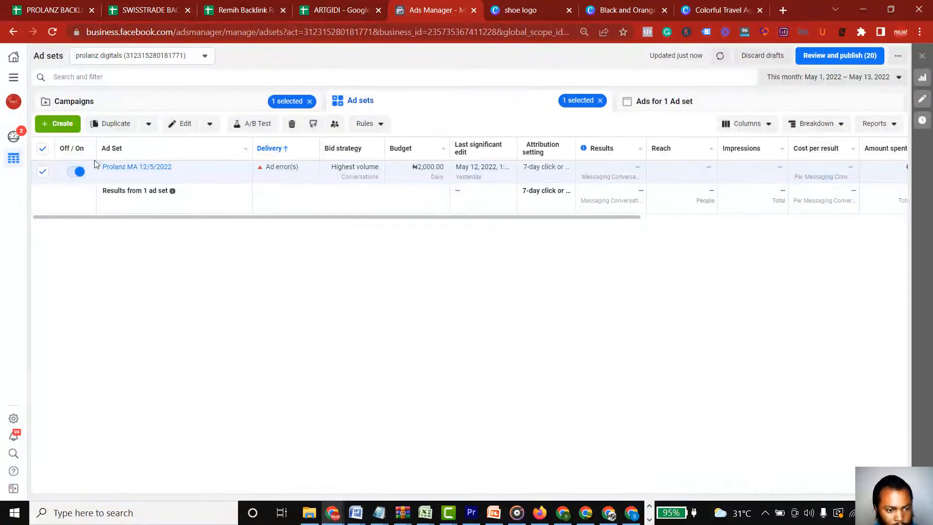
Start a new campaign with the Messages objective and expand the optional naming section for its campaign, ad set and ad
left_click(62, 124)
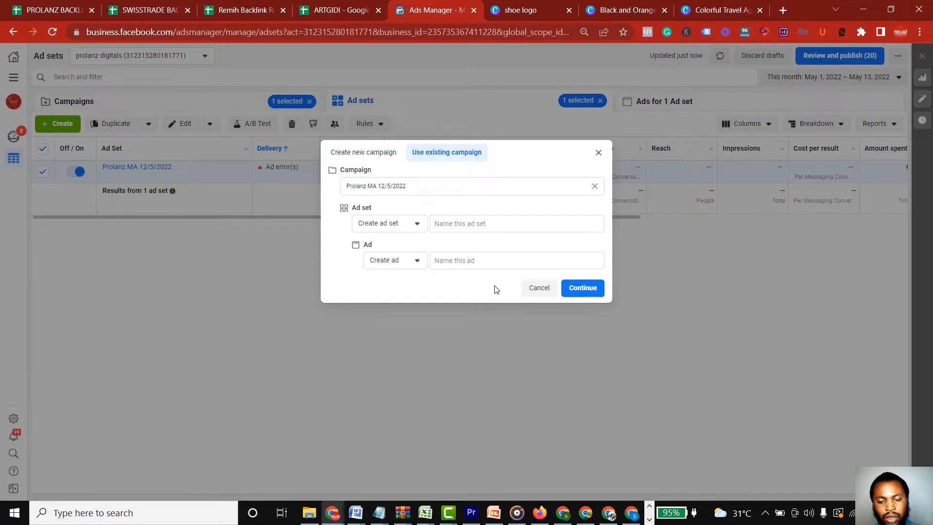
left_click(358, 154)
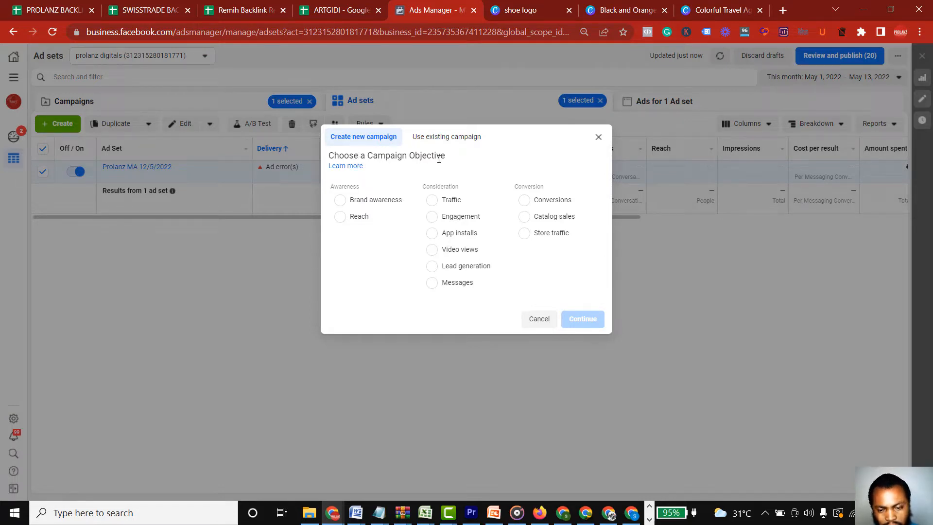
left_click(443, 290)
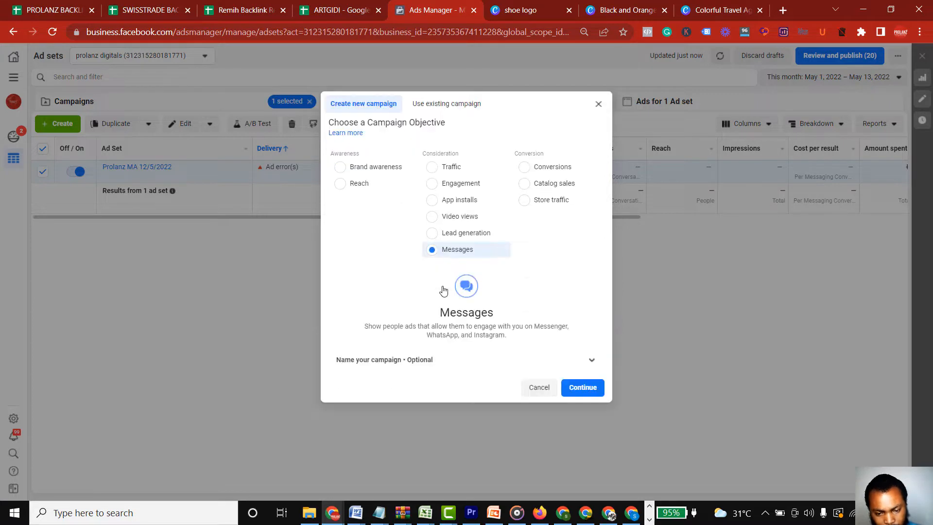
left_click(592, 361)
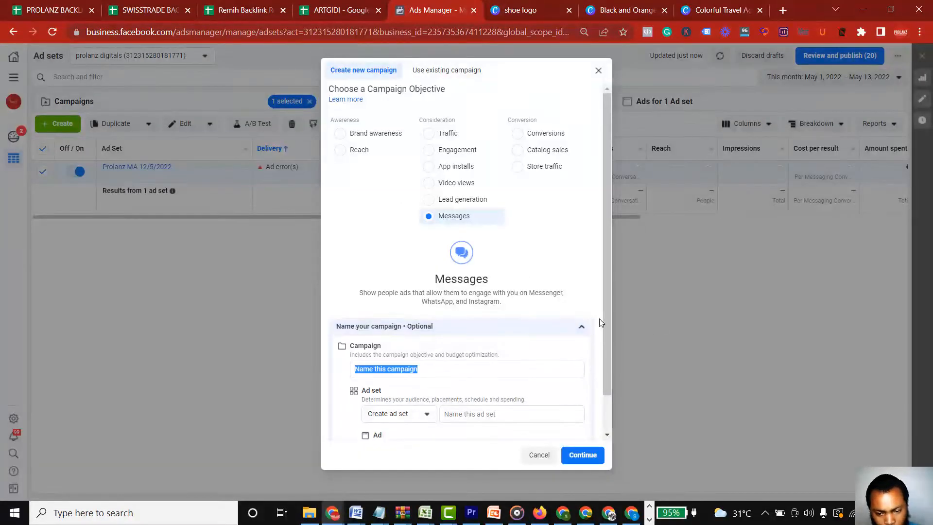
left_click_drag(605, 322, 604, 378)
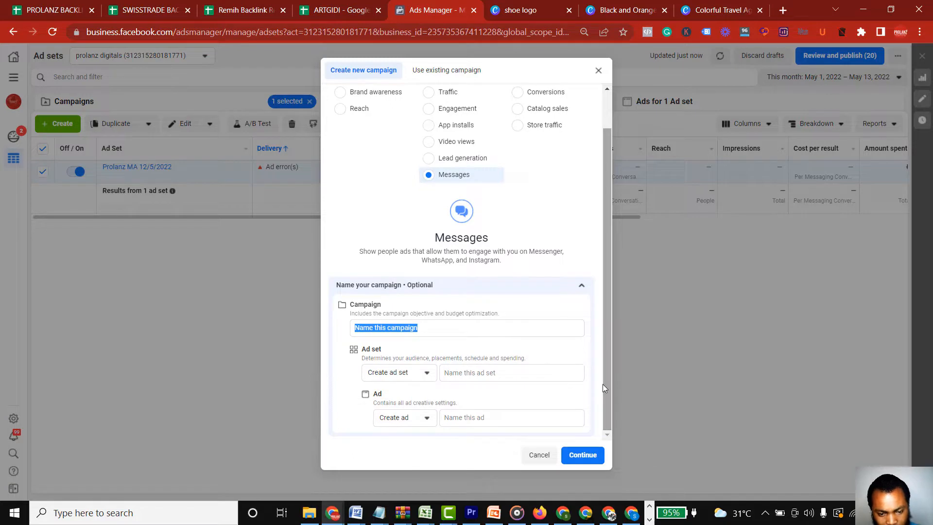
left_click(420, 332)
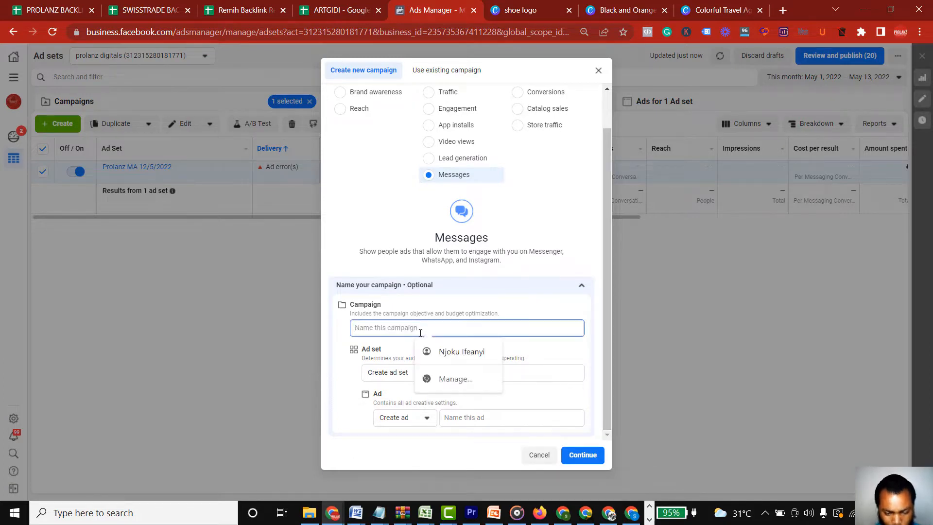
type("Test")
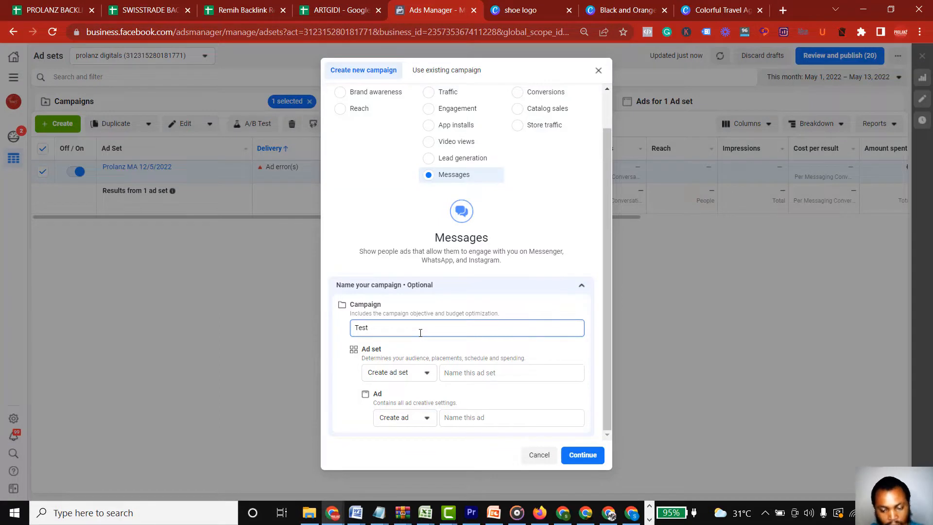
key("BackSpace")
key("BackSpace")
key("BackSpace")
key("BackSpace")
key("BackSpace")
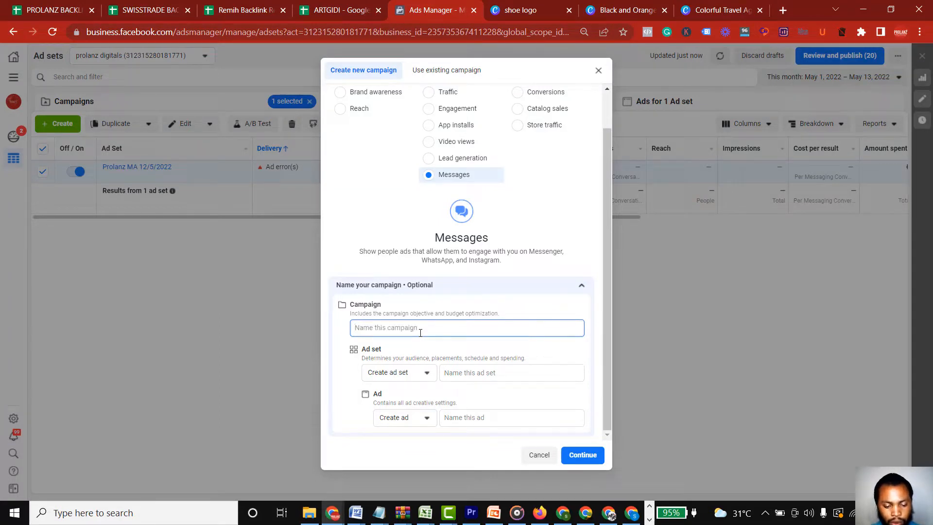
Name the new campaign "Shoe campaign 14/5/22"
type("Shoe")
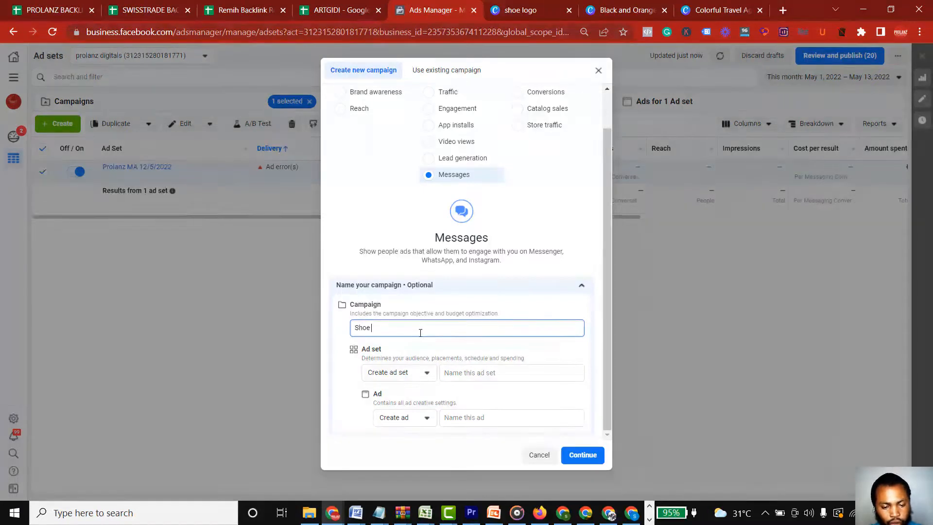
type(" c")
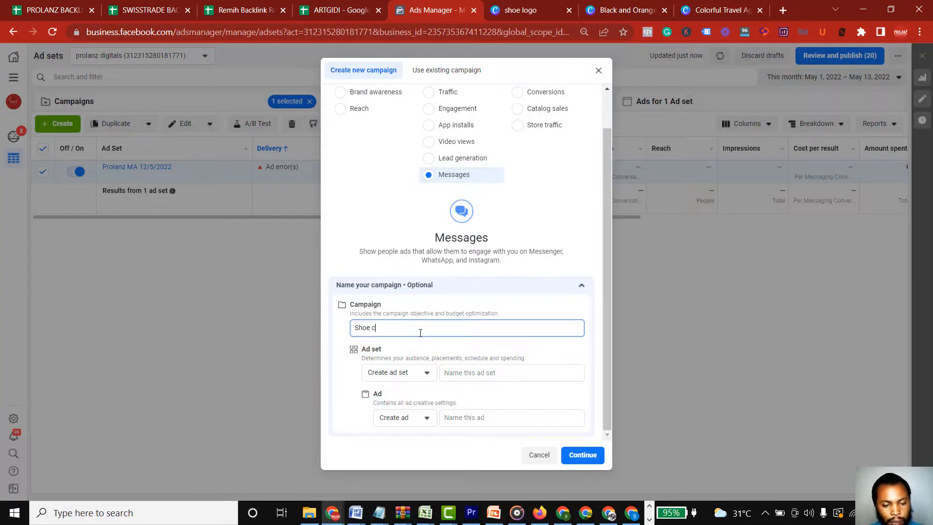
type("ampaign")
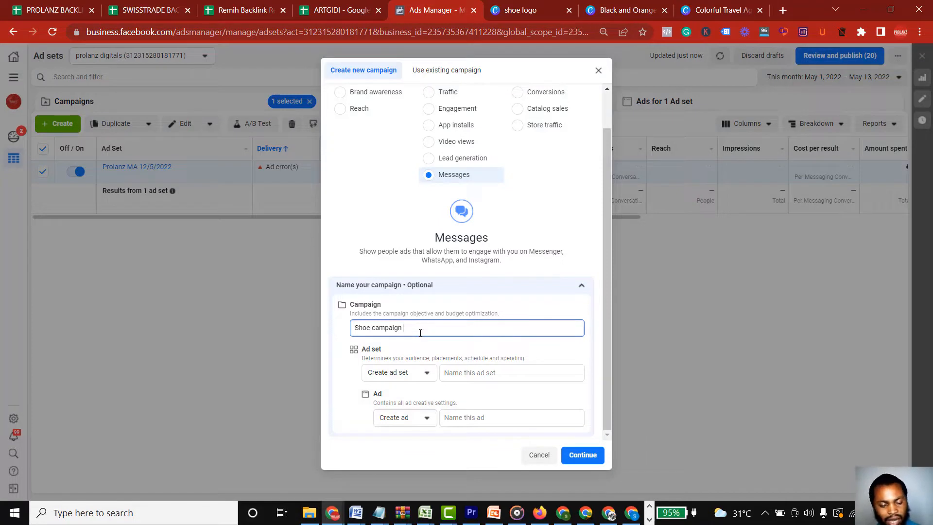
type("14")
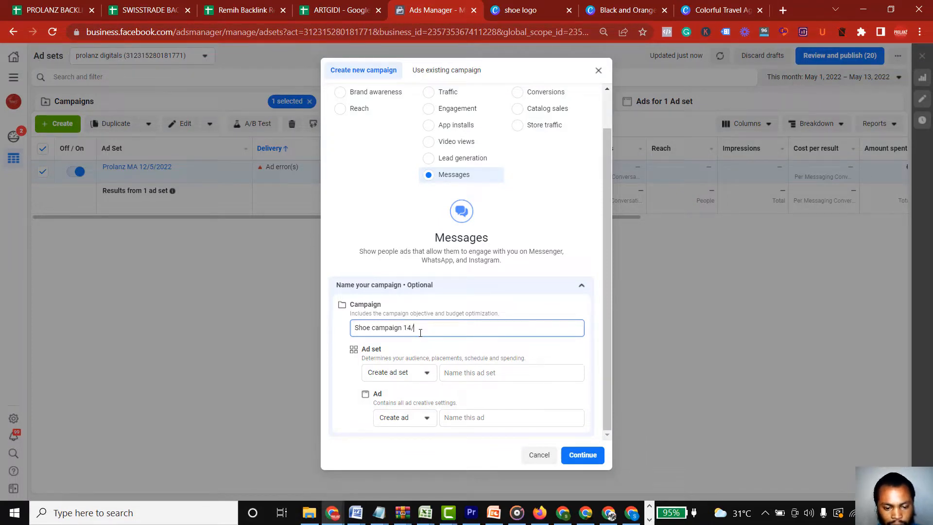
type("/5")
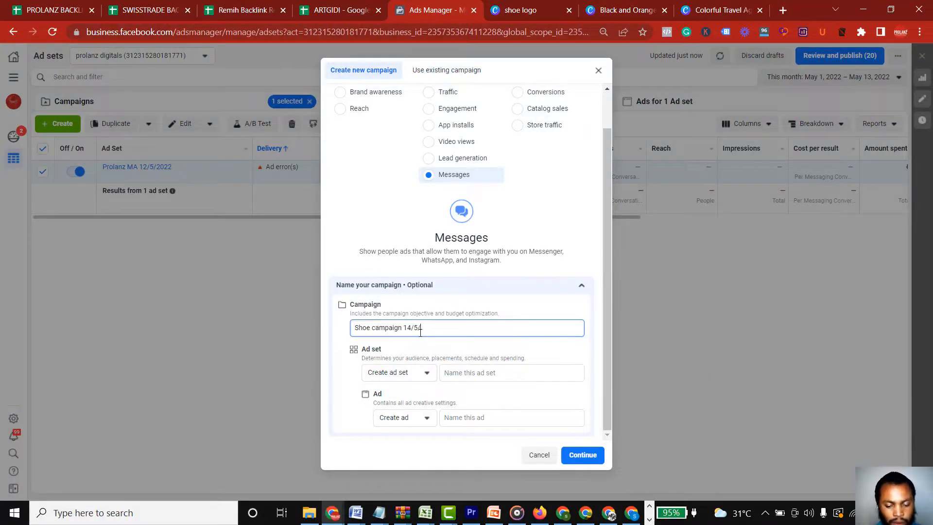
type("/22")
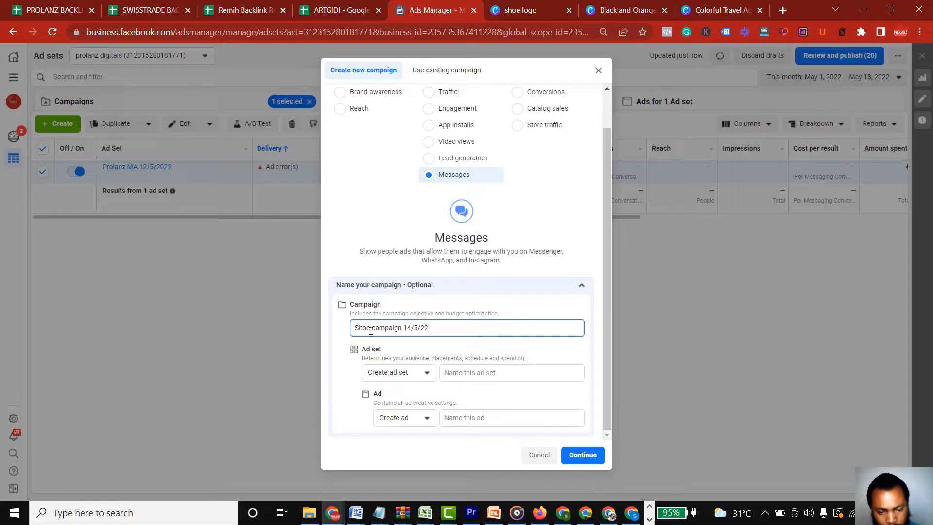
Name the new campaign's ad set "Shoe adset"
left_click(473, 373)
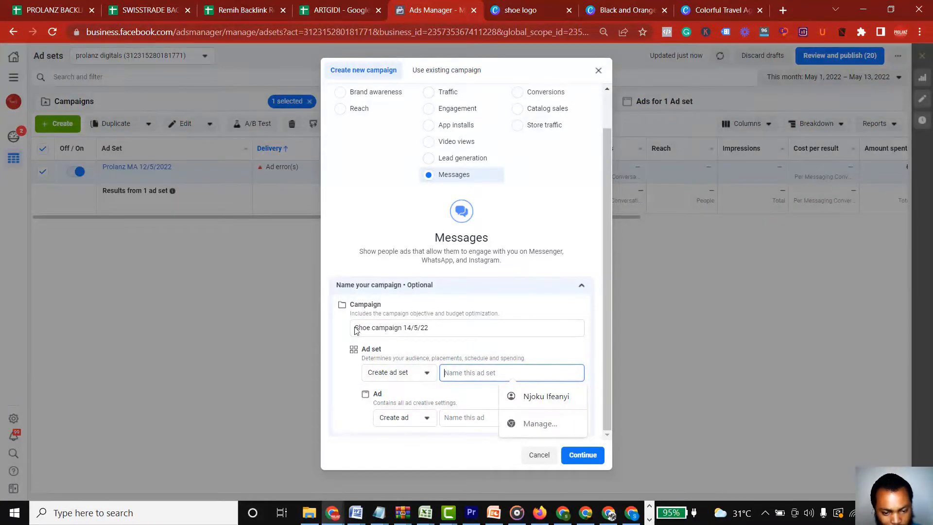
left_click_drag(357, 330, 372, 329)
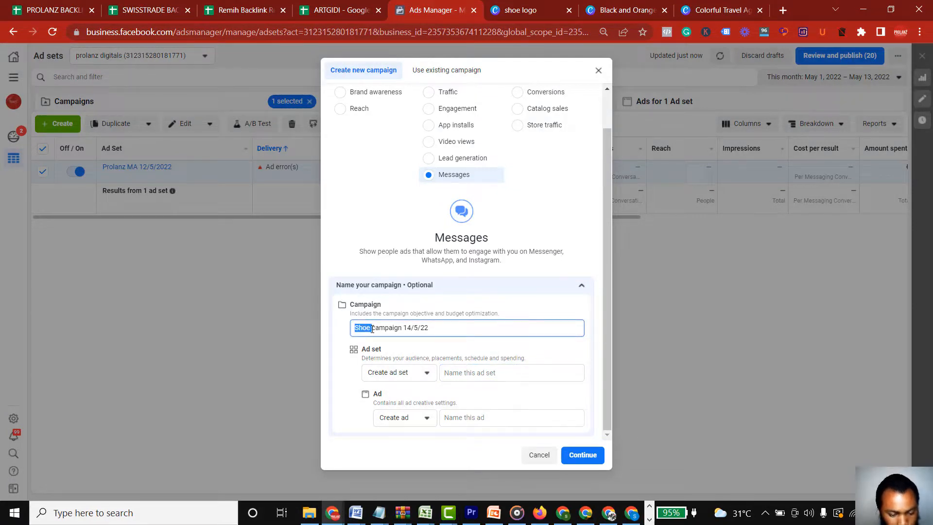
left_click(481, 374)
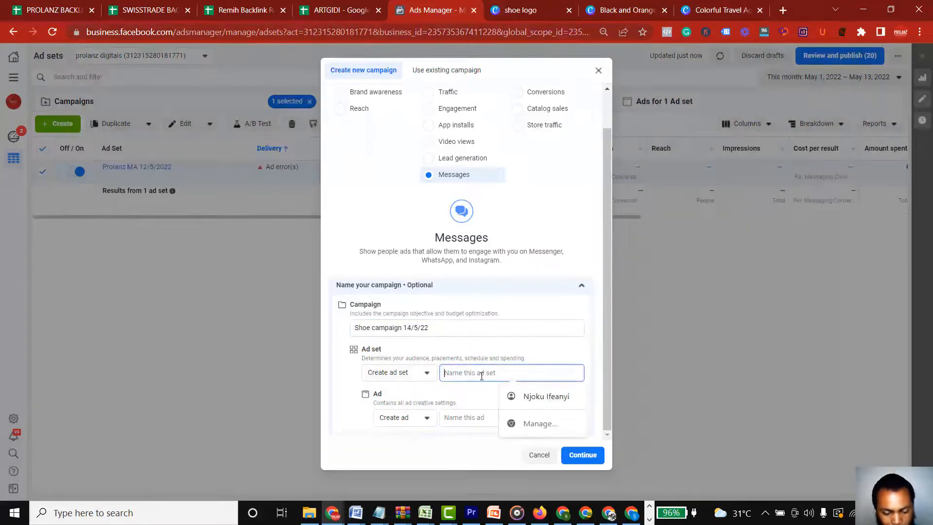
type("Shoe ")
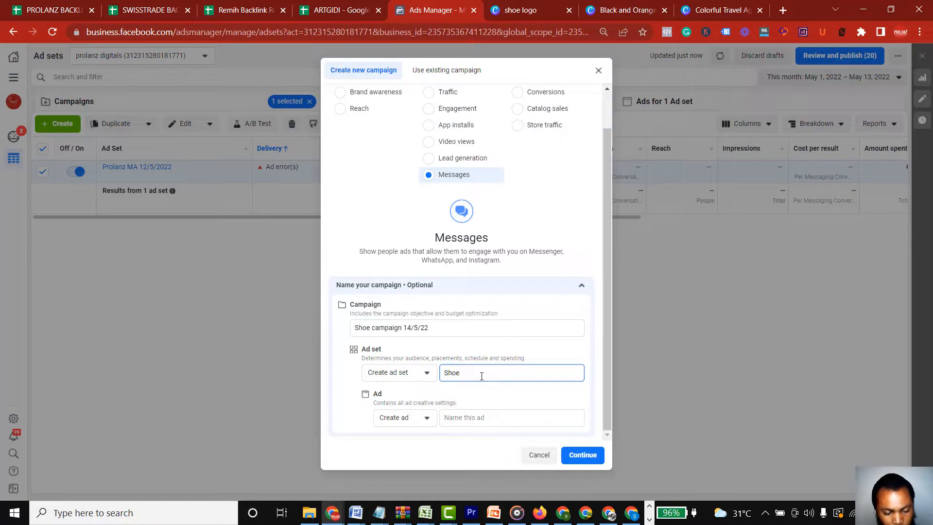
type("adset")
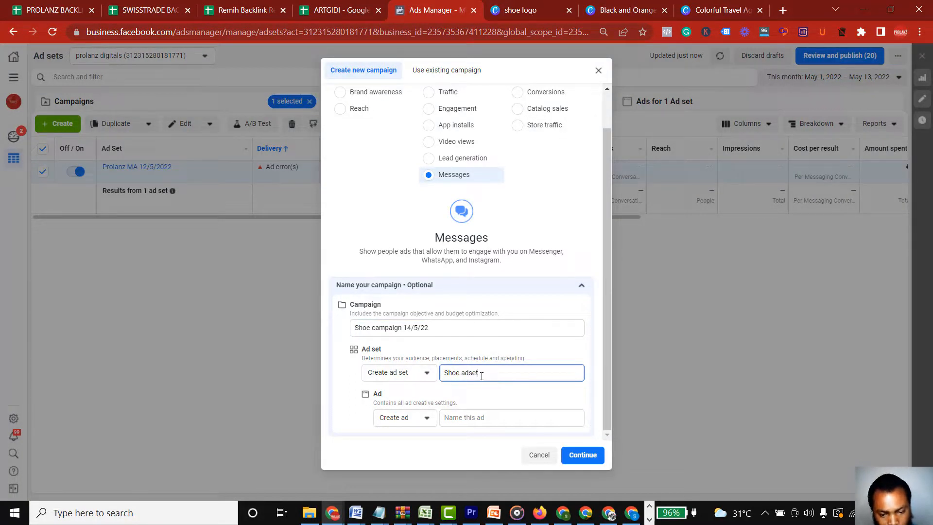
Name the ad "Shoe ad" and continue to create the campaign draft
left_click(484, 418)
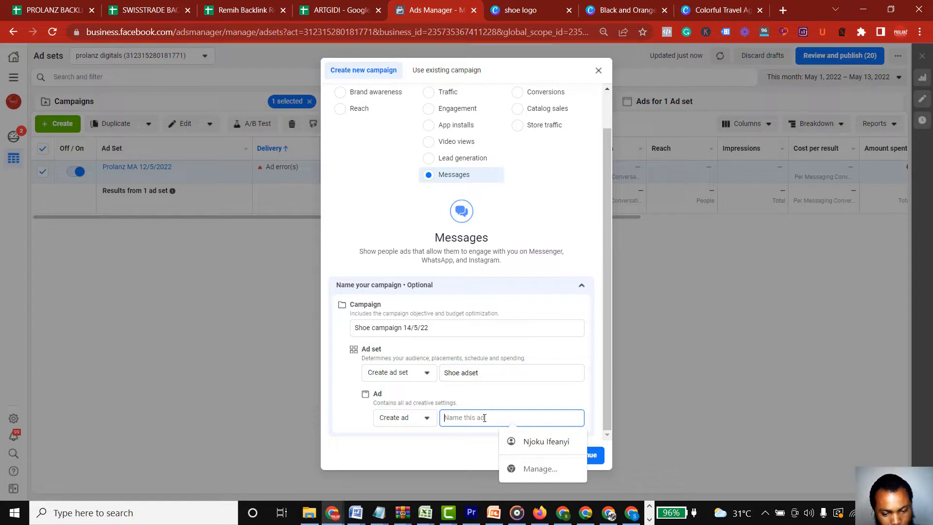
type("Shoe ad")
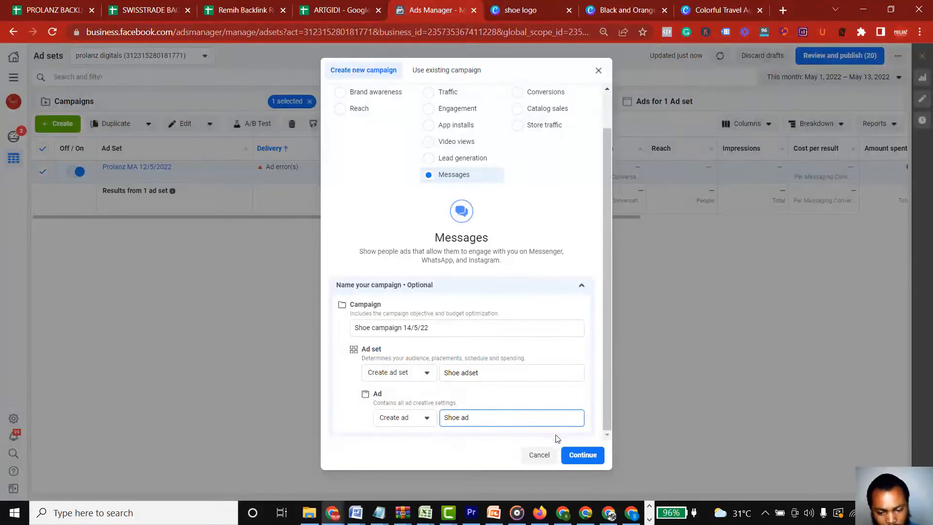
left_click(575, 459)
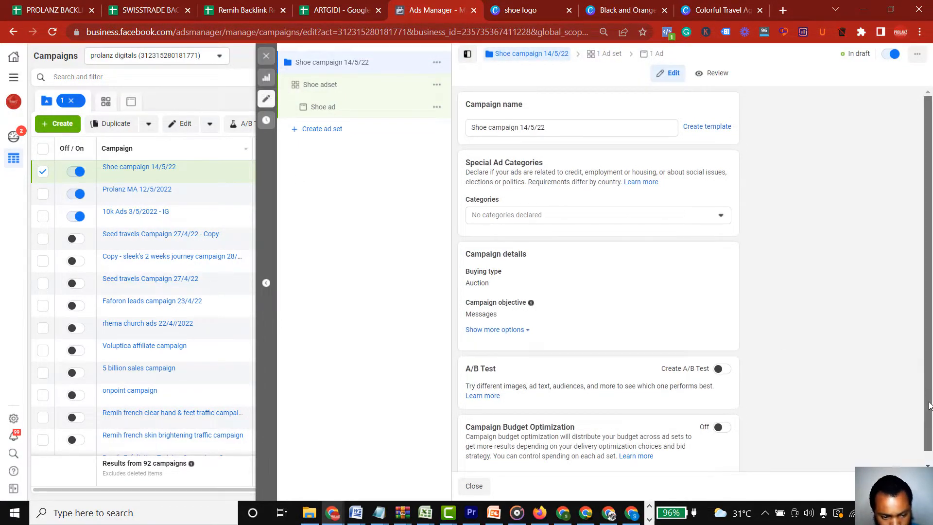
Expand the campaign editor to full width and proceed from the campaign settings to the Shoe adset settings
scroll(928, 395, "down", 1)
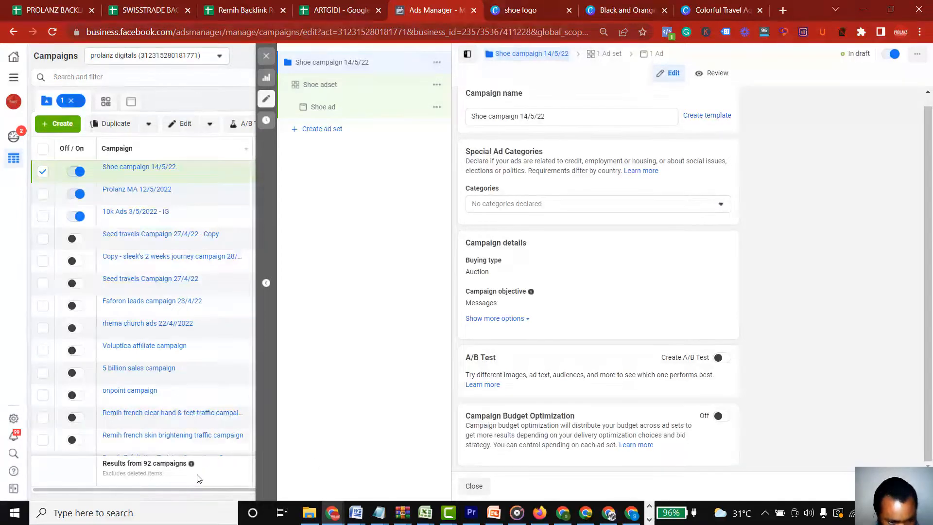
left_click(266, 283)
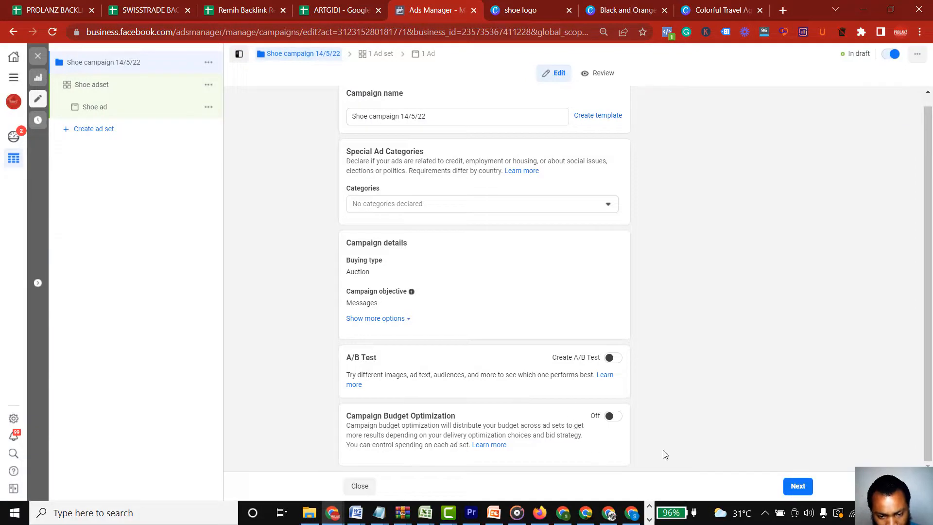
left_click(799, 493)
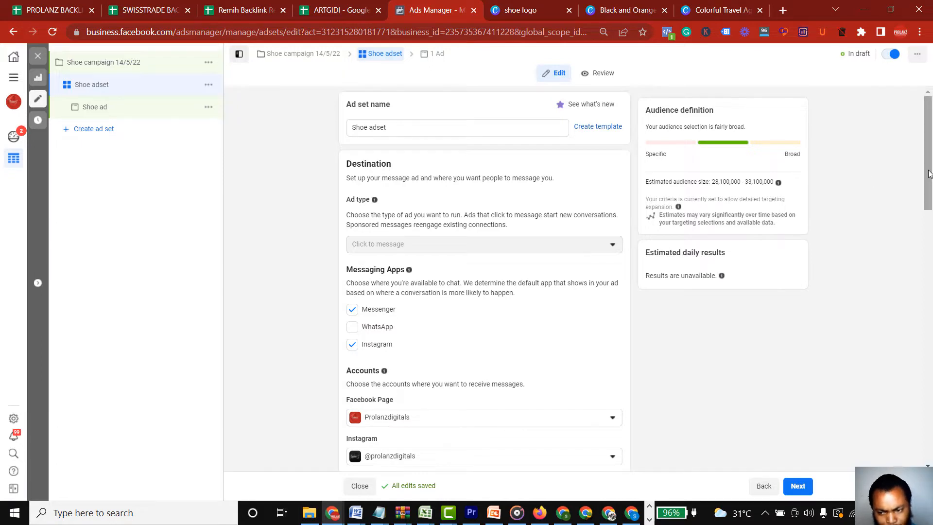
Set WhatsApp as the Shoe adset's only messaging app, deselecting Instagram and Messenger
left_click_drag(929, 176, 929, 217)
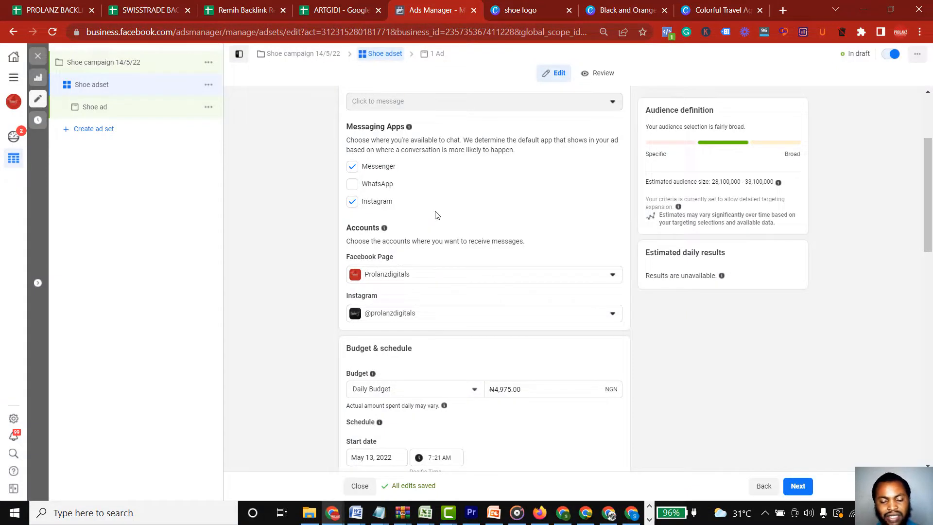
left_click(353, 185)
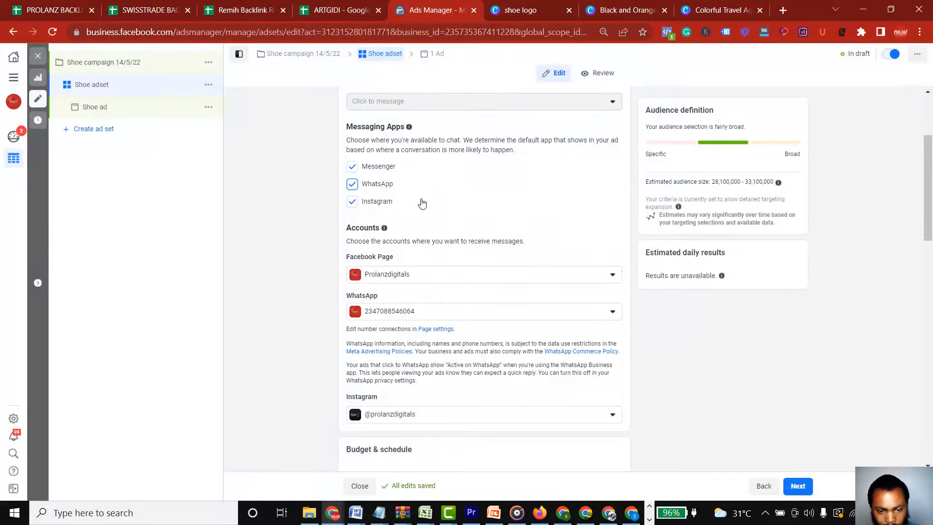
left_click(352, 202)
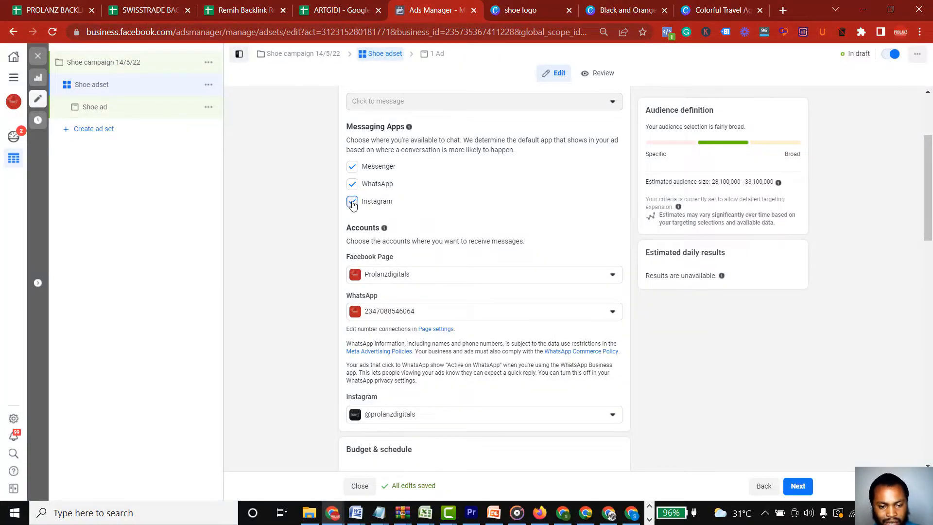
left_click(354, 167)
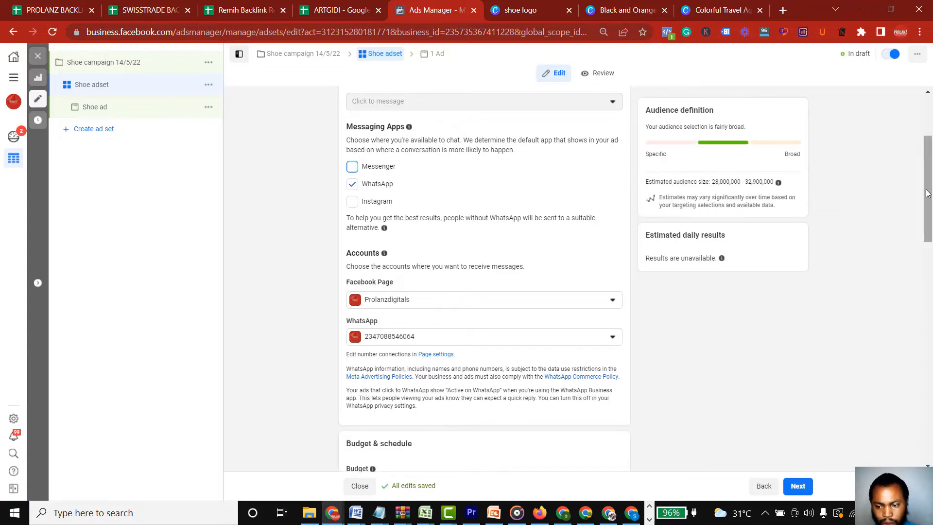
Set the ad set's daily budget to 2000 NGN
mouse_move(929, 194)
left_mouse_down()
mouse_move(927, 237)
mouse_move(929, 159)
mouse_move(929, 192)
left_mouse_up()
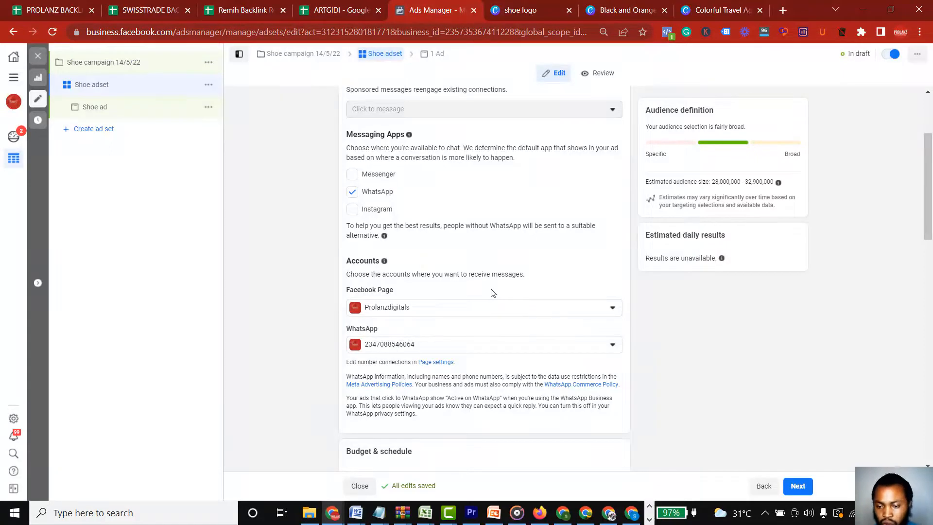
left_click_drag(931, 215, 931, 246)
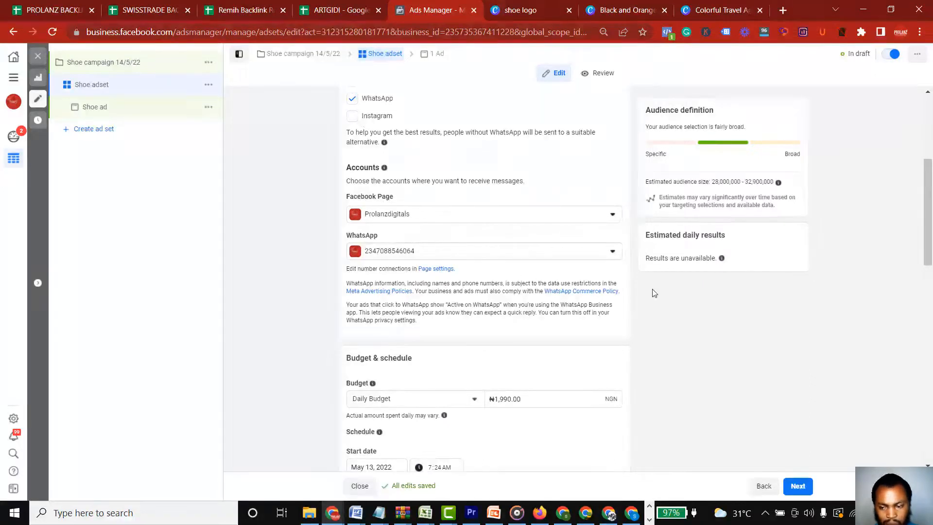
left_click_drag(928, 232, 931, 301)
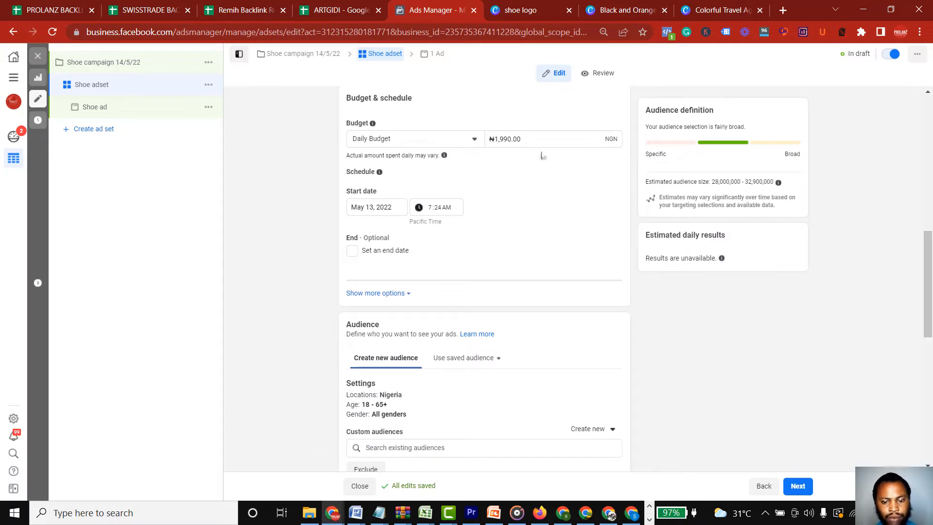
triple_click(505, 140)
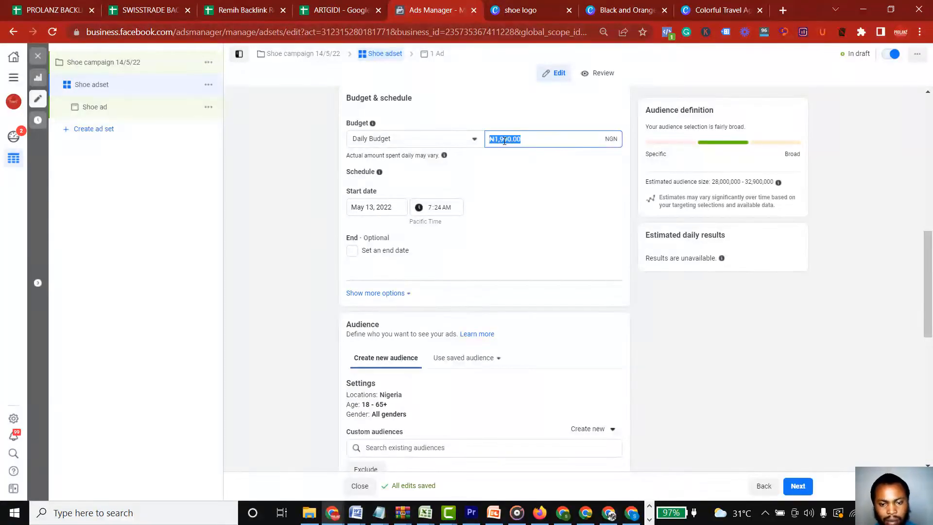
type("2")
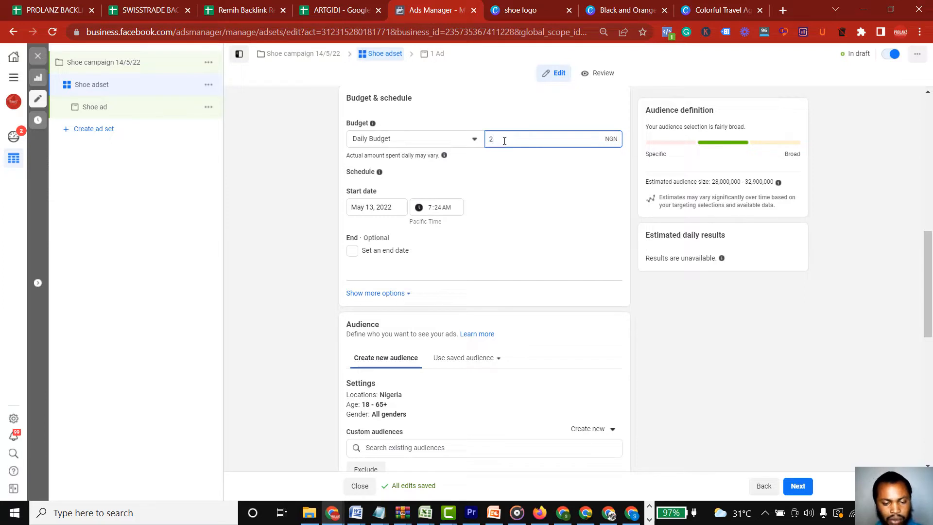
type("00")
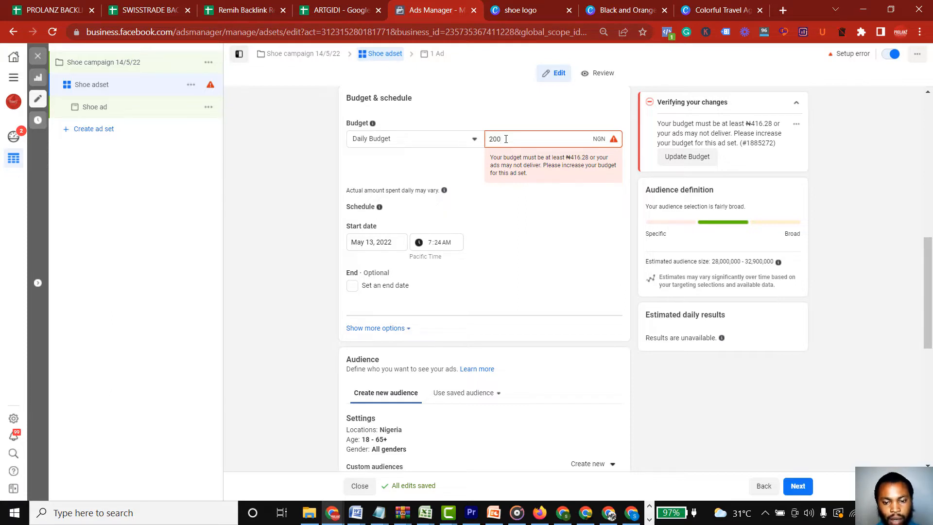
key("BackSpace")
key("BackSpace")
key("BackSpace")
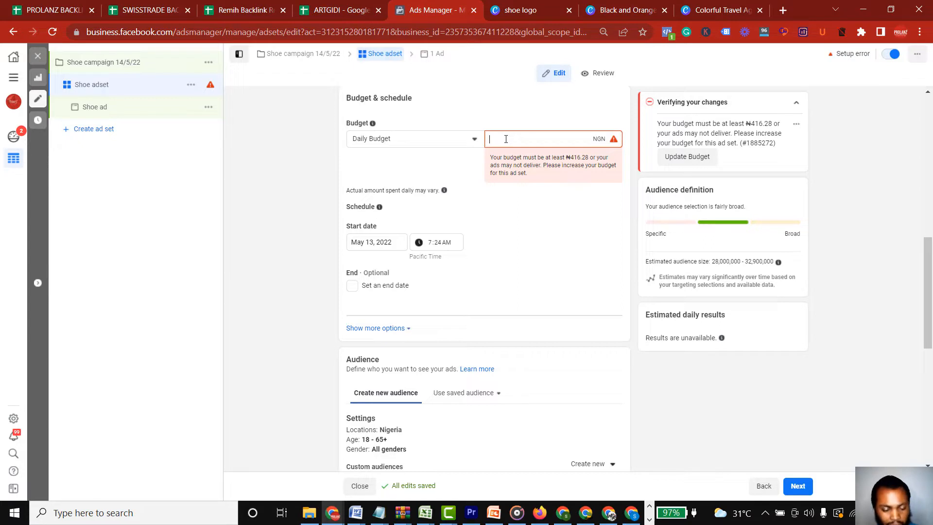
type("2000")
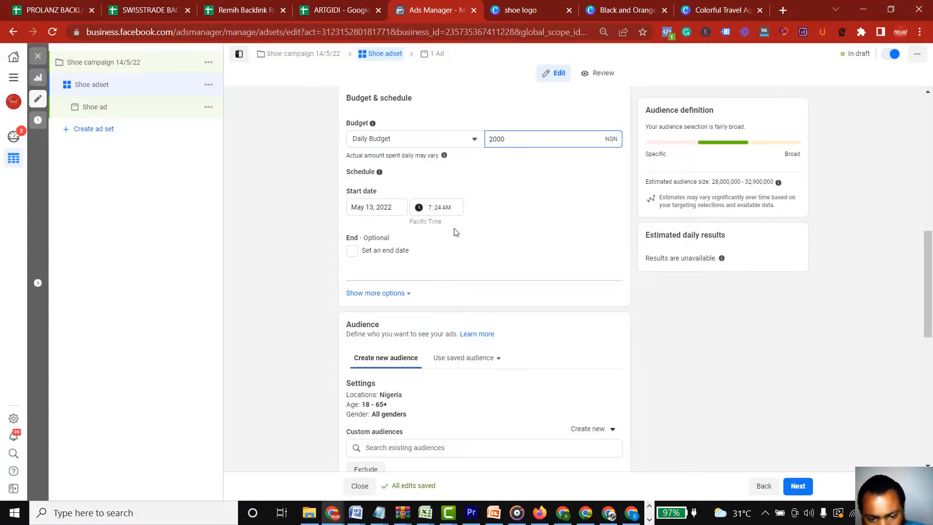
Schedule the ad set to start on May 14, 2022 at 4:00 AM
left_click(430, 210)
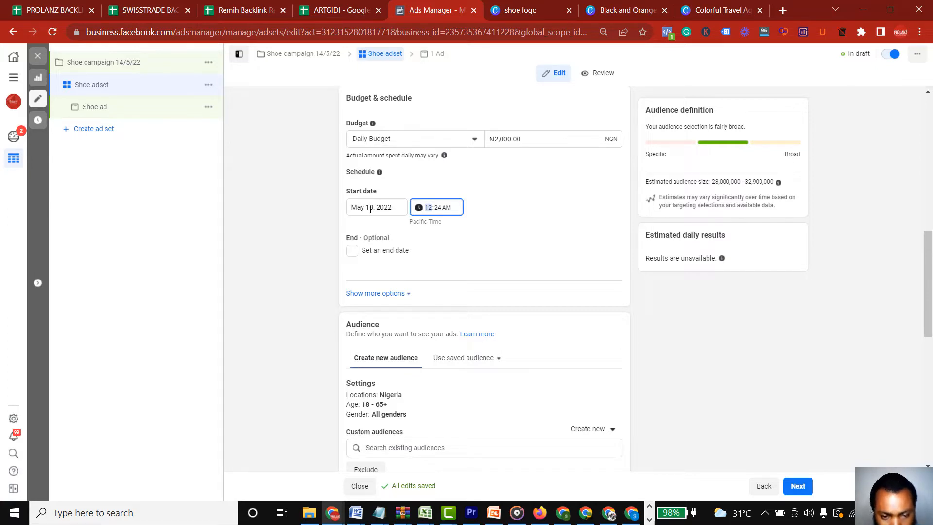
left_click(371, 209)
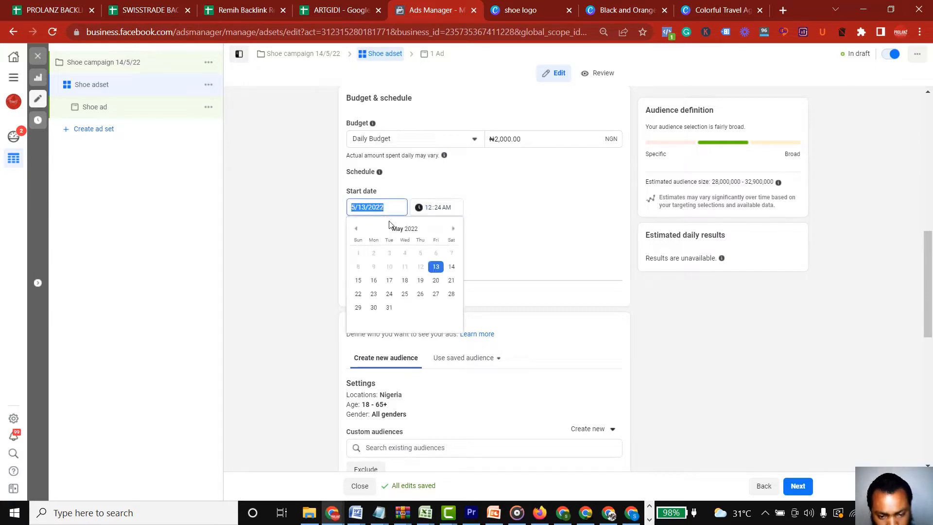
left_click(451, 274)
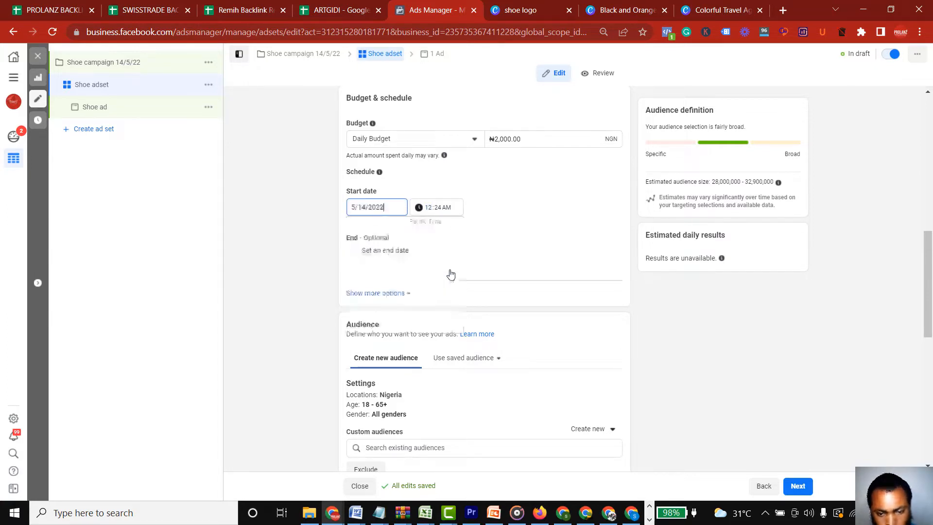
left_click(429, 212)
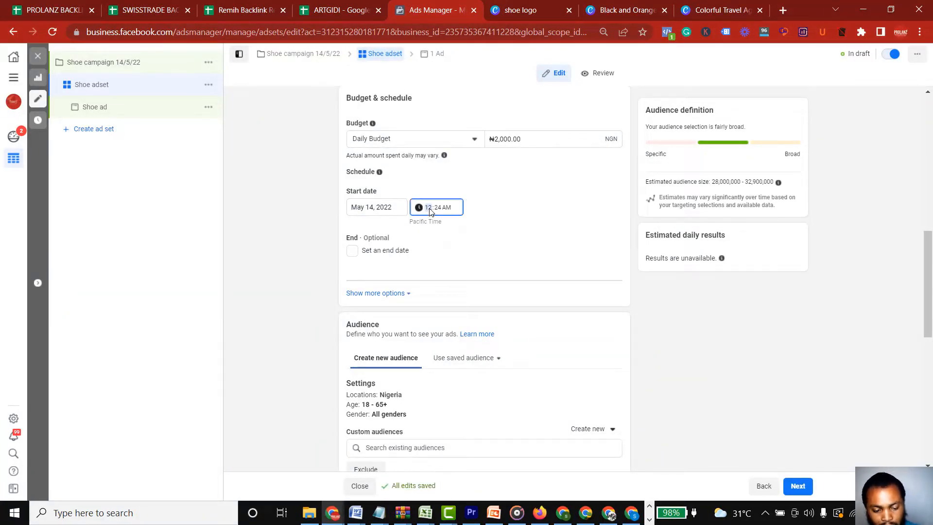
type("1")
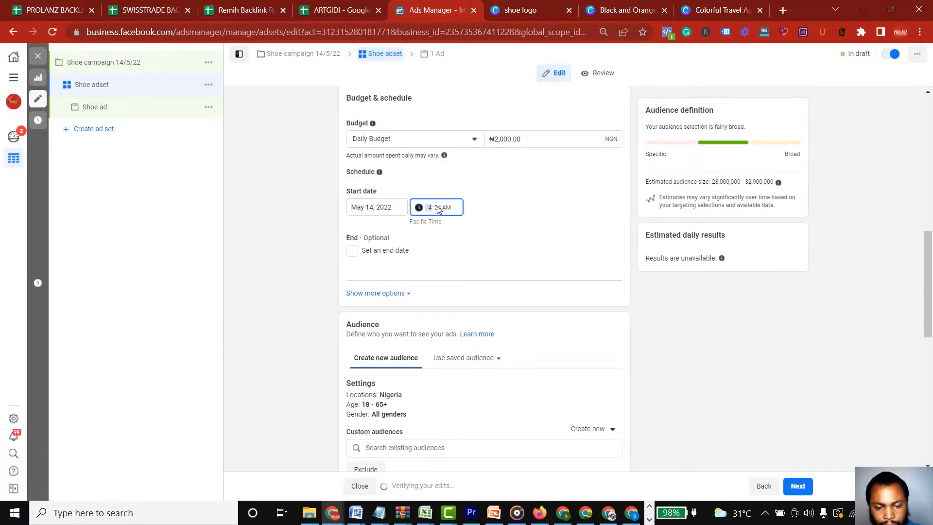
type("4")
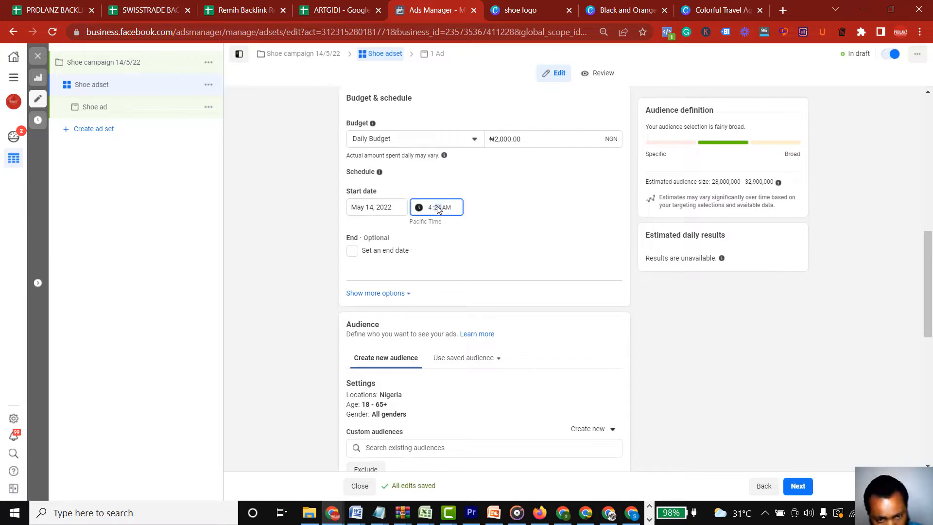
type("00")
left_click(527, 208)
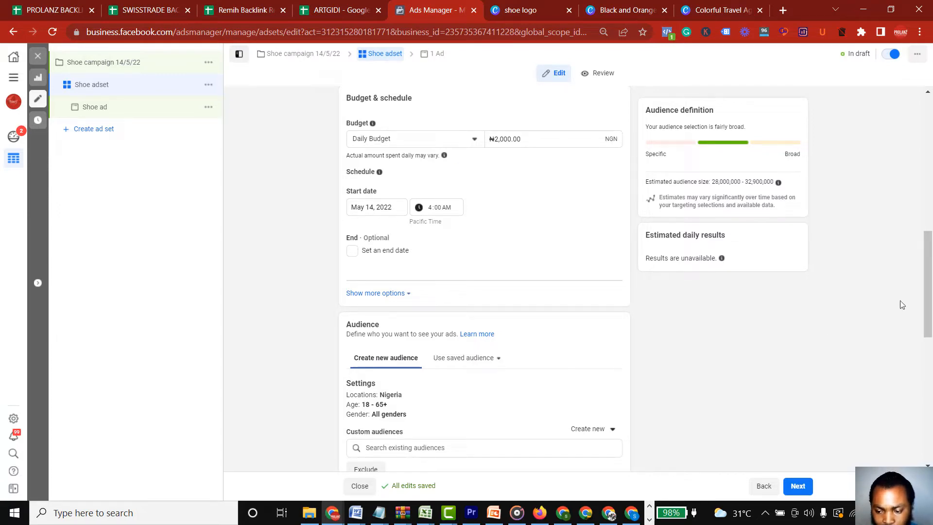
Edit the audience settings and restrict location targeting to "People living in this location"
left_click_drag(929, 285, 930, 346)
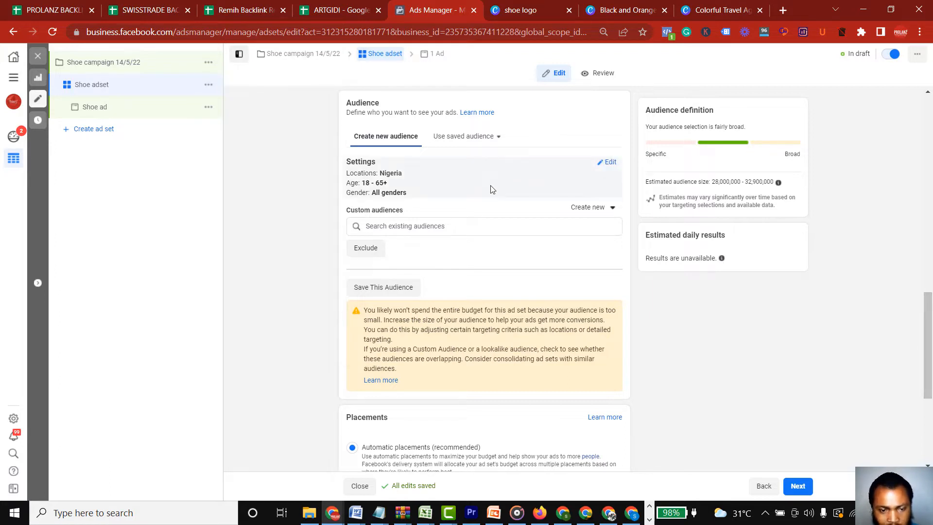
mouse_move(379, 162)
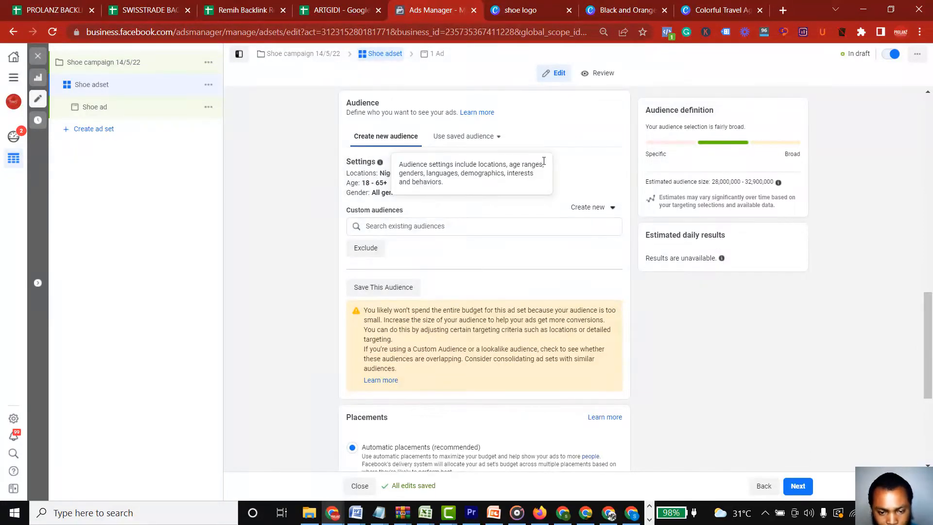
left_click(611, 165)
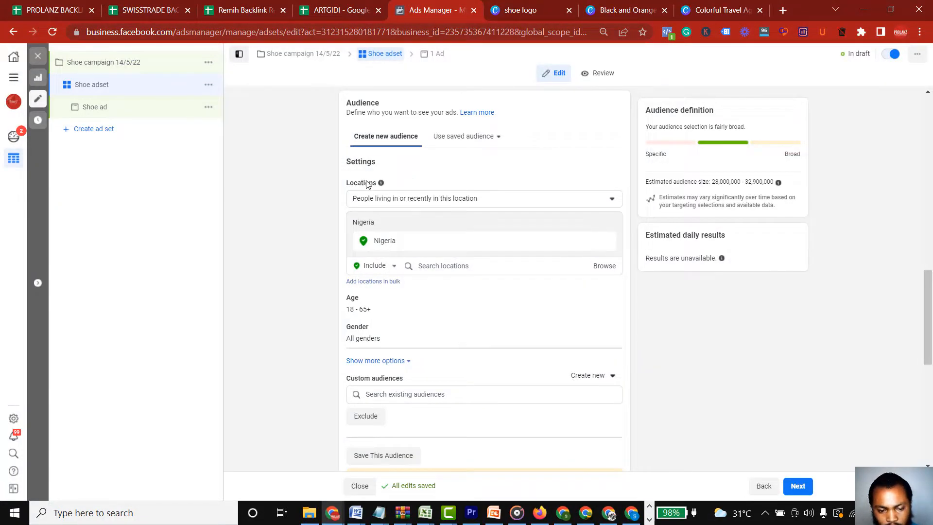
mouse_move(381, 183)
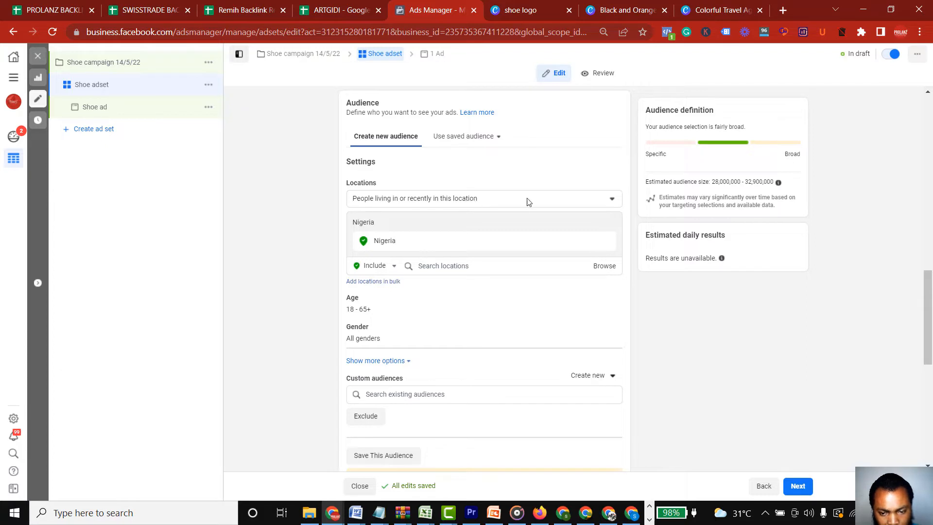
left_click(611, 202)
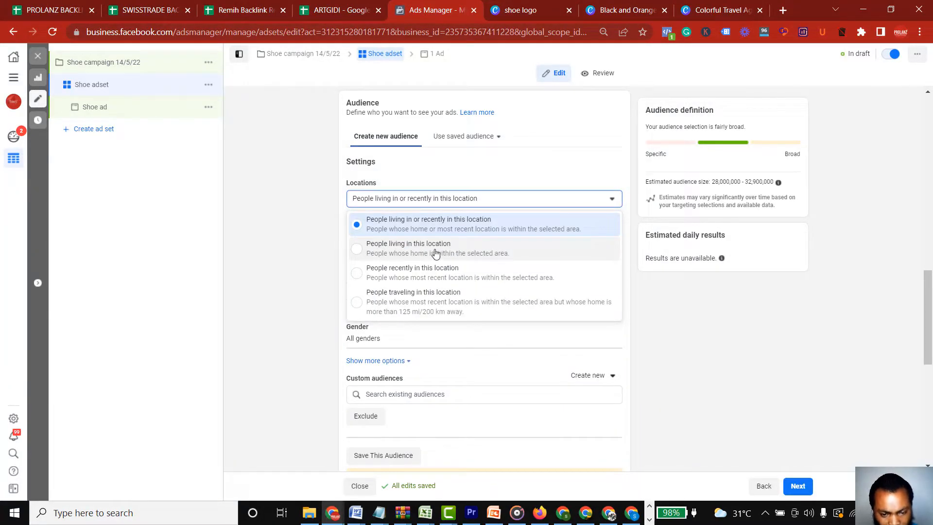
left_click(436, 252)
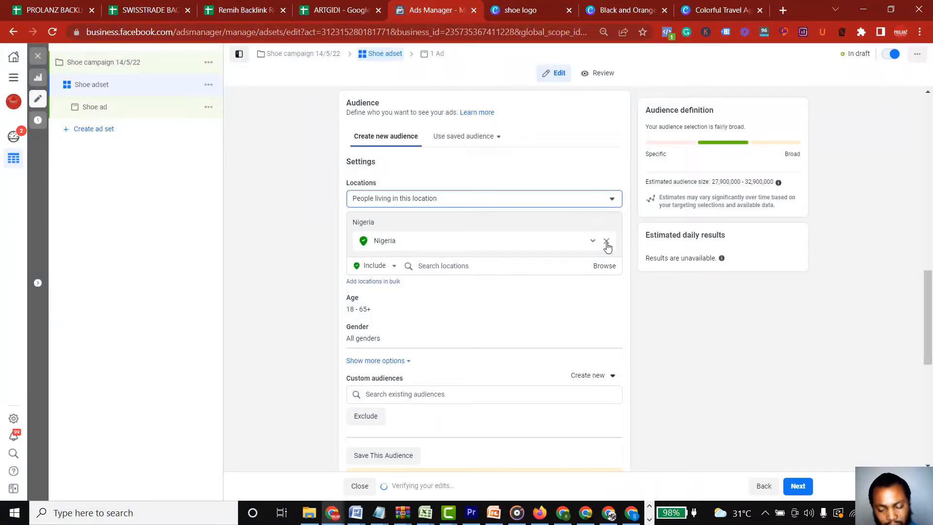
left_click(612, 200)
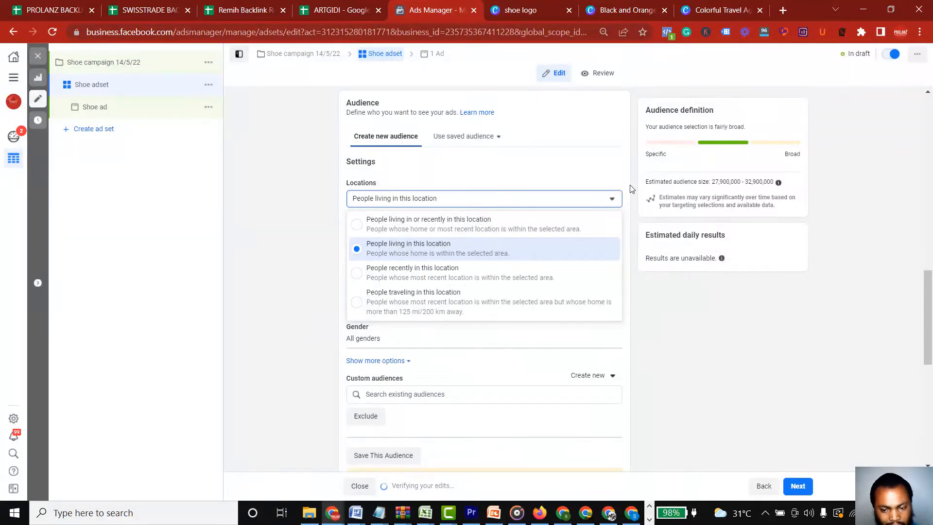
left_click(612, 200)
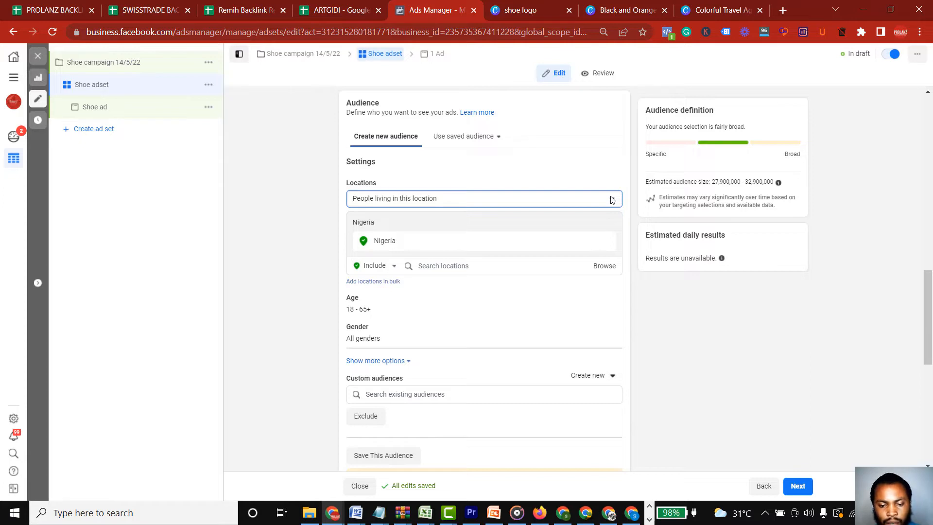
Remove Nigeria from the audience locations and include the state "Lagos, Nigeria" instead
left_click(607, 242)
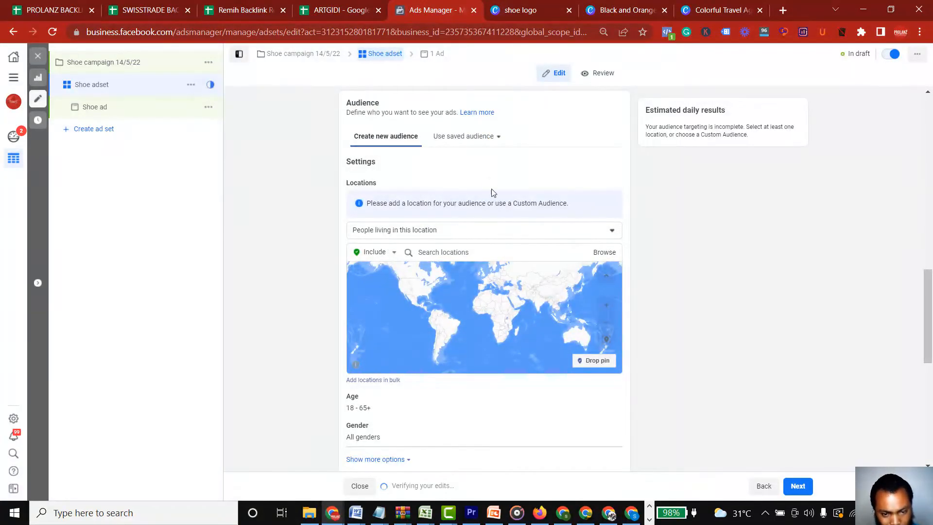
mouse_move(382, 184)
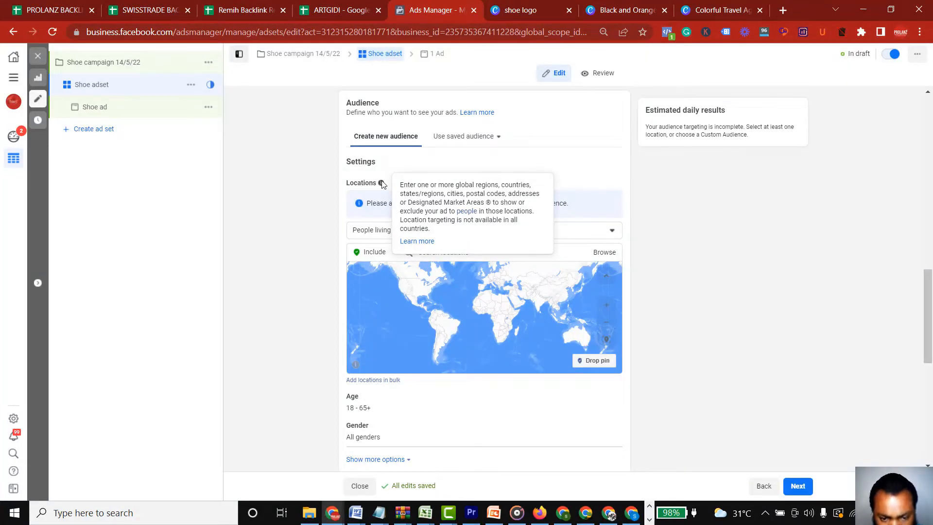
left_click(440, 253)
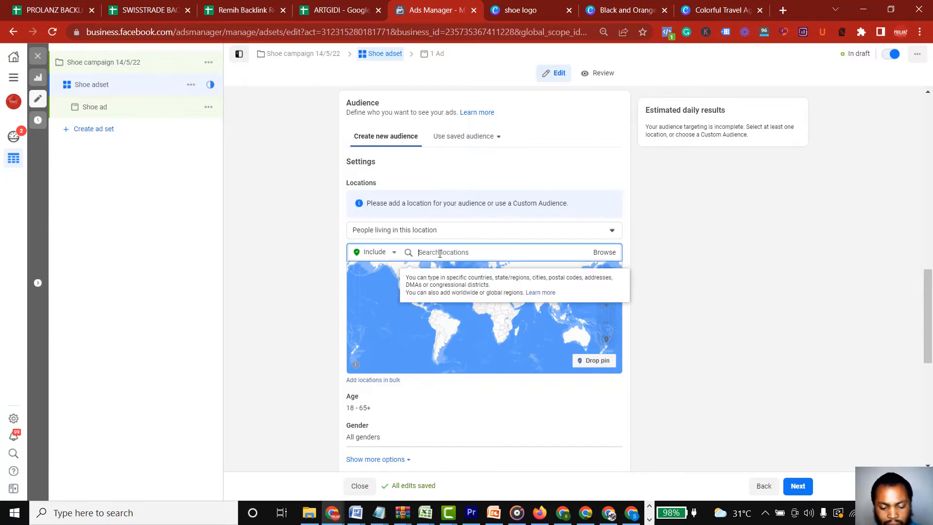
type("s")
type("agos")
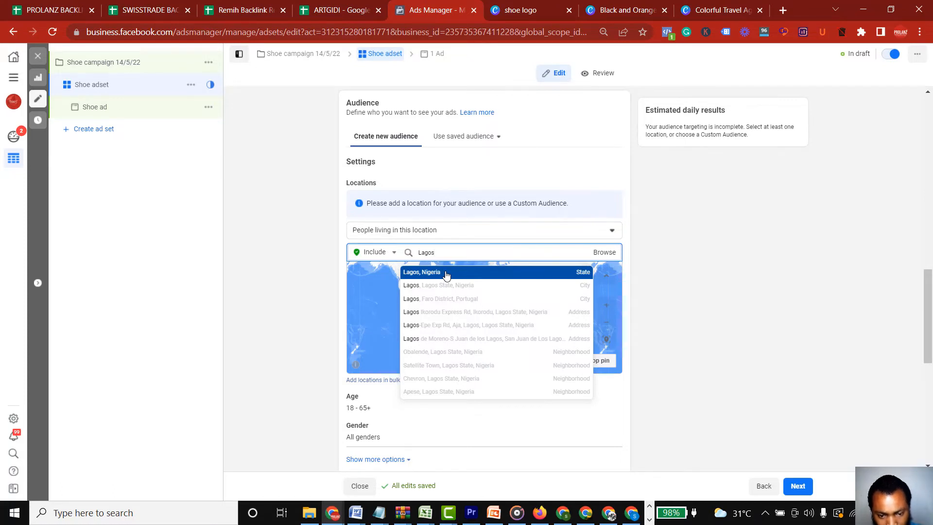
left_click(446, 275)
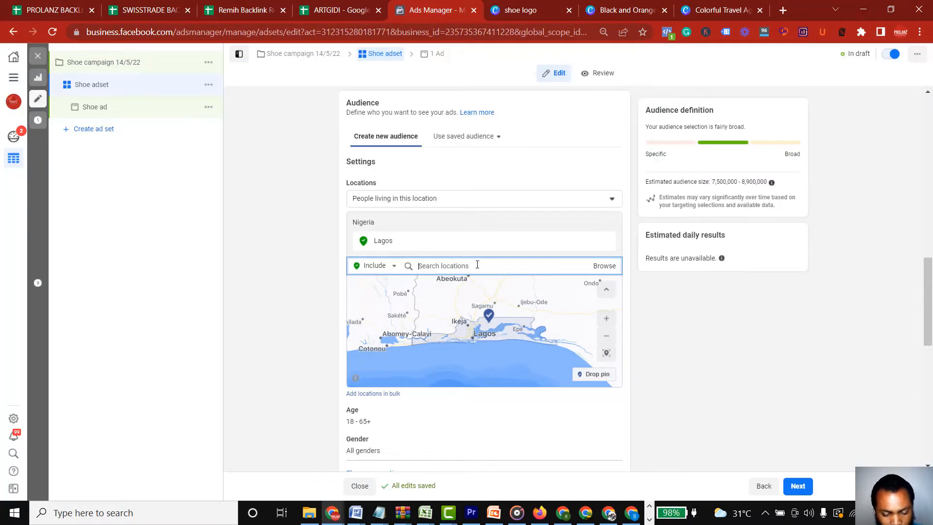
Include the cities Abuja, Federal Capital Territory and Ibadan, Oyo State in the audience locations
type("abuka")
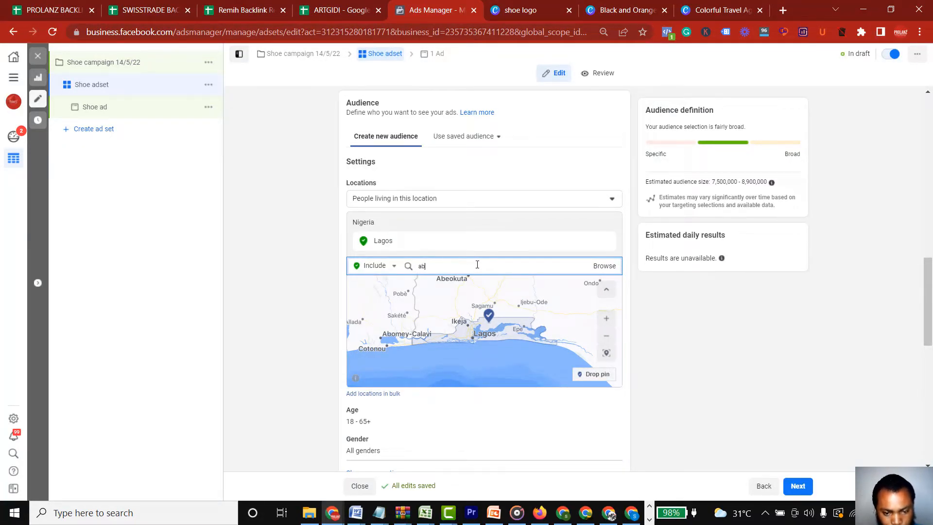
key("BackSpace")
key("BackSpace")
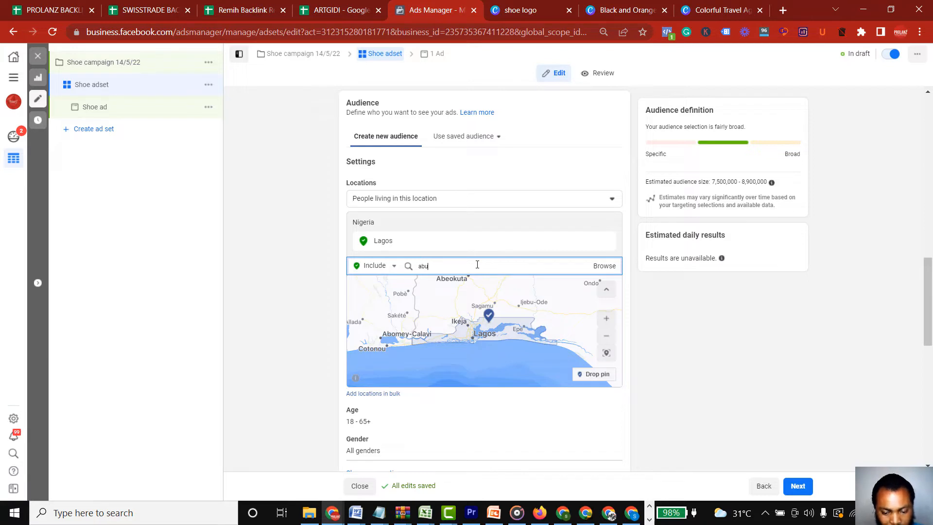
type("ja")
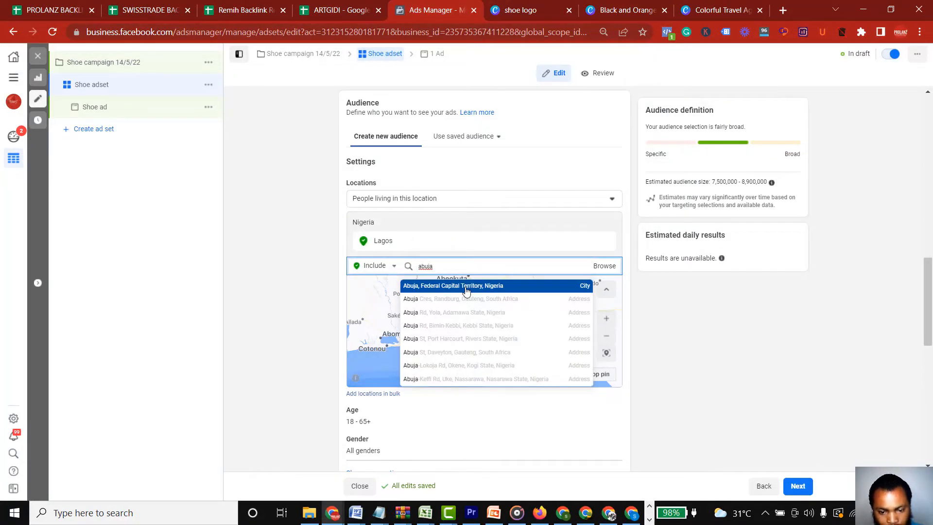
left_click(466, 291)
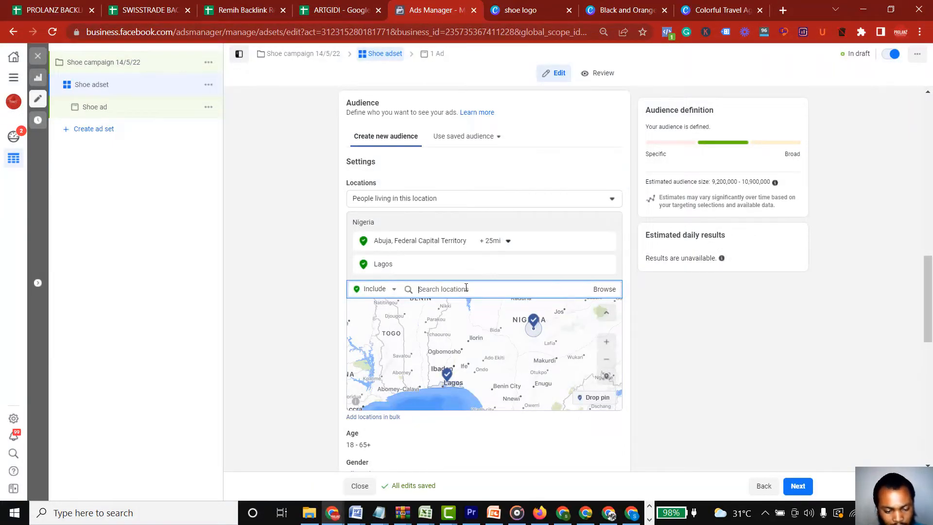
type("ibadan")
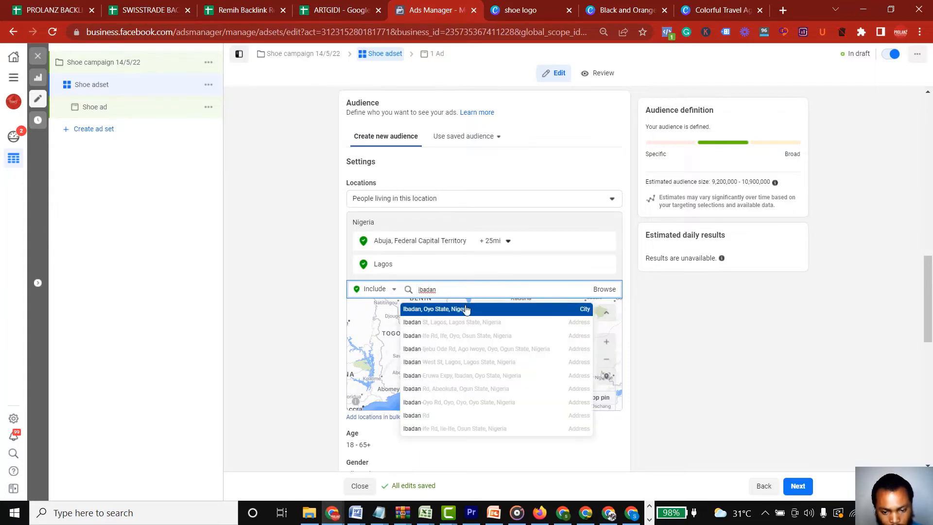
left_click(464, 315)
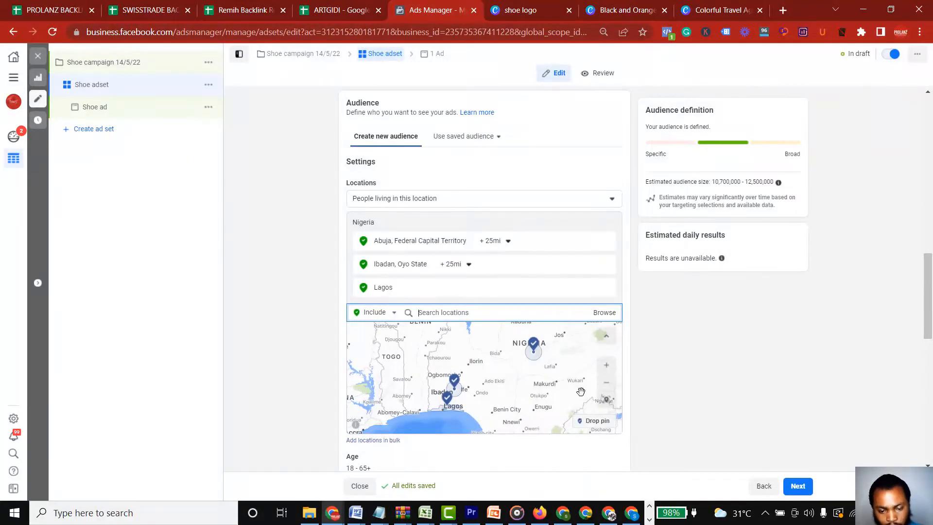
Edit the audience age range and set the minimum age to 27
left_click_drag(929, 274, 930, 345)
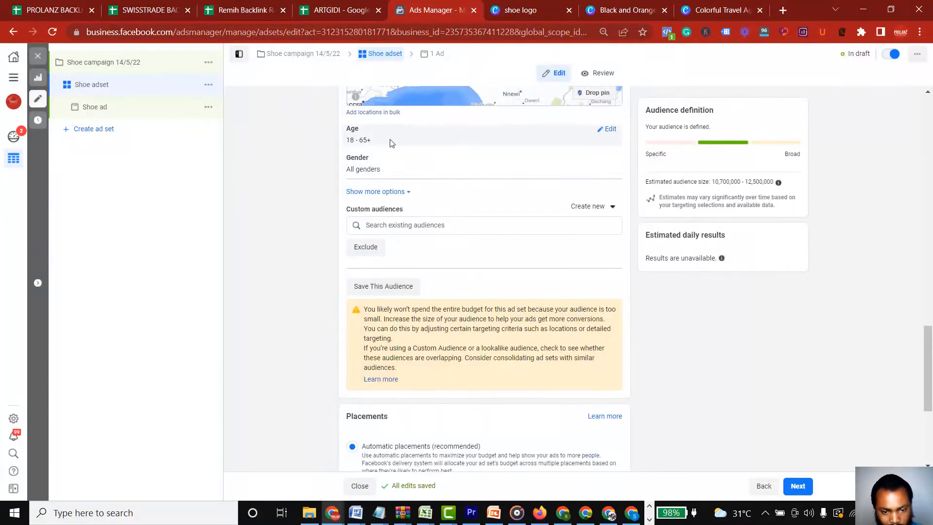
left_click(611, 133)
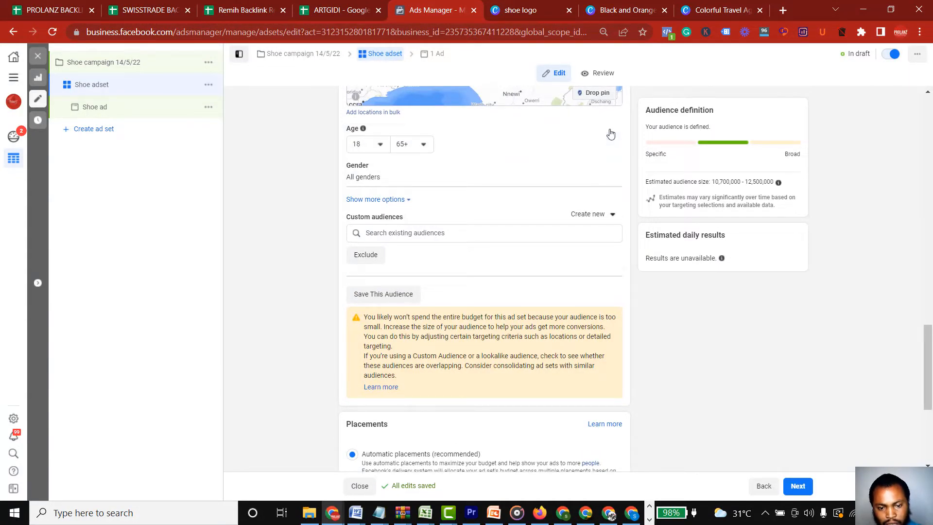
left_click(381, 148)
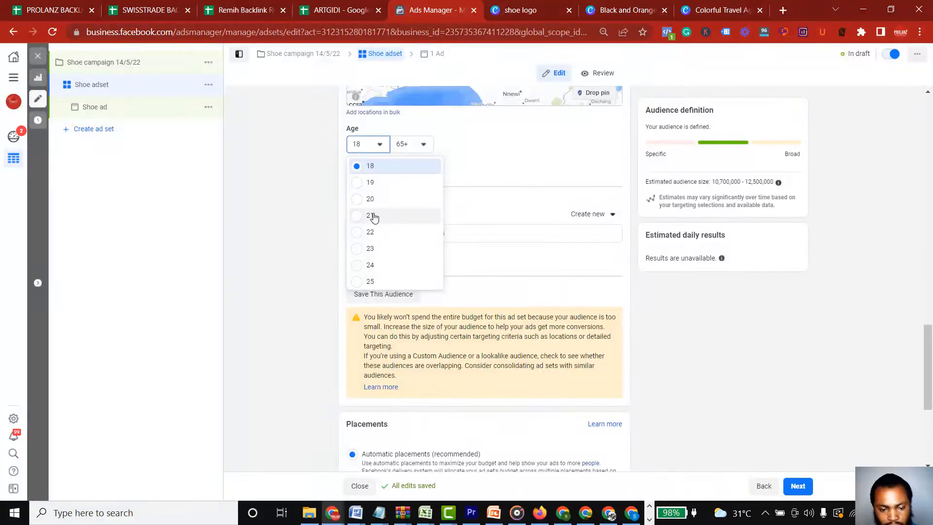
key("Down")
key("Down")
key("Down")
key("Down")
key("Down")
key("Down")
key("Down")
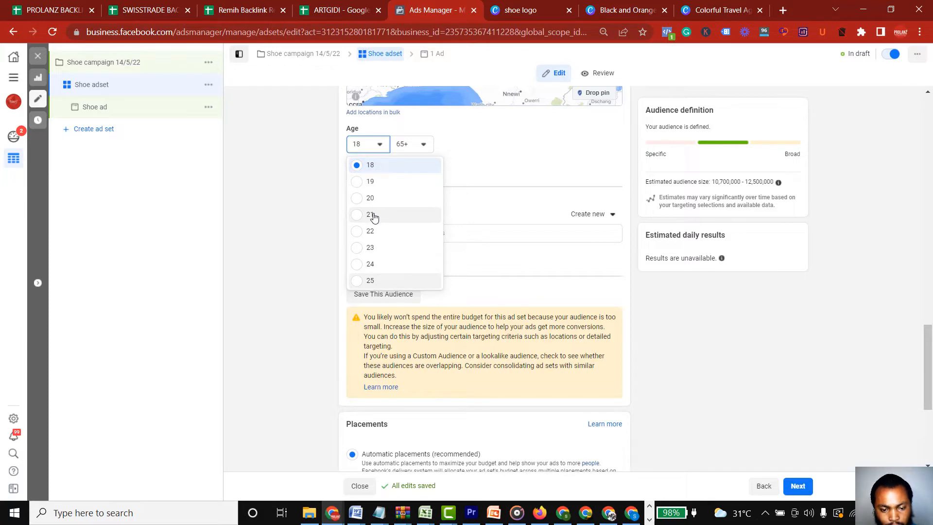
key("Down")
key("Down")
key("Down")
key("Down")
key("Down")
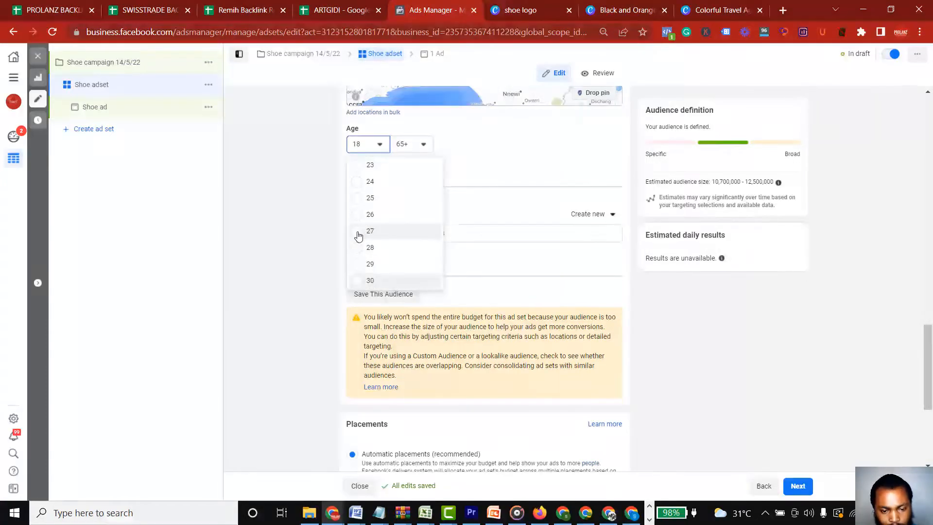
left_click(358, 233)
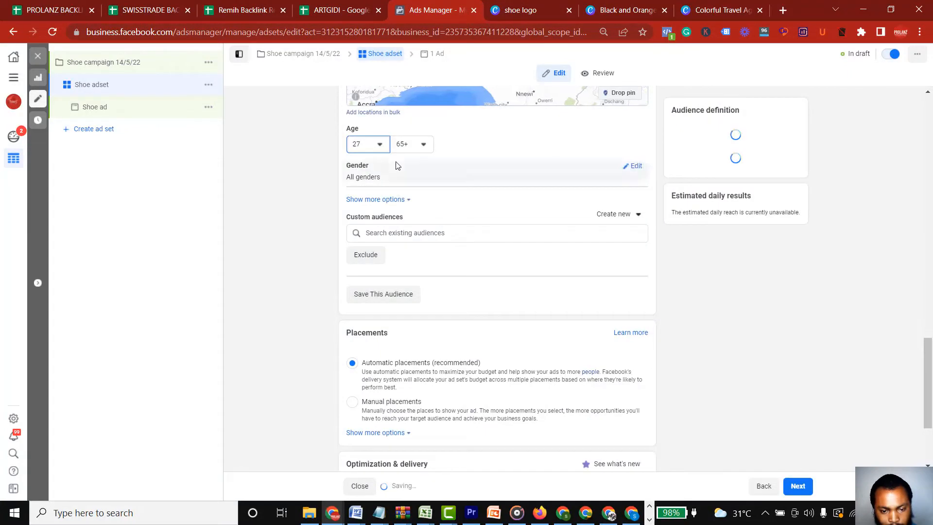
Set the maximum audience age to 50
left_click(424, 144)
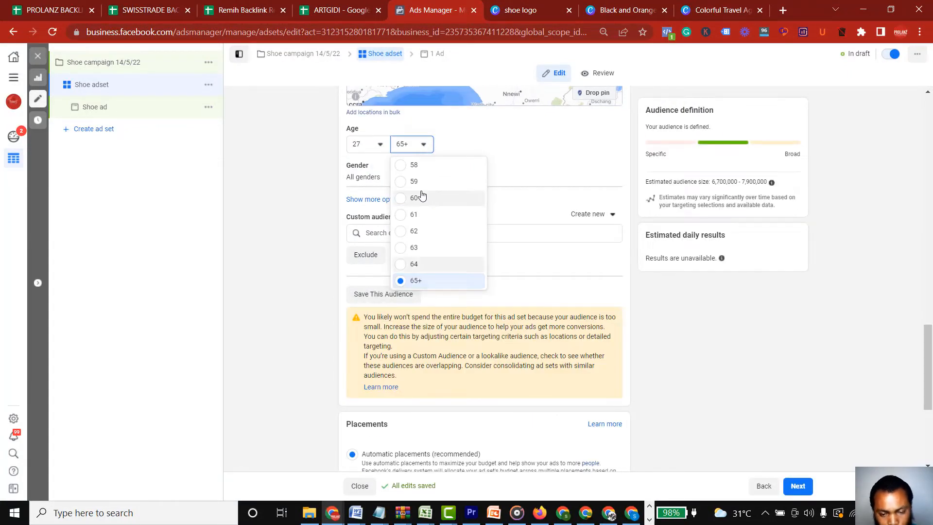
scroll(422, 194, "up", 2)
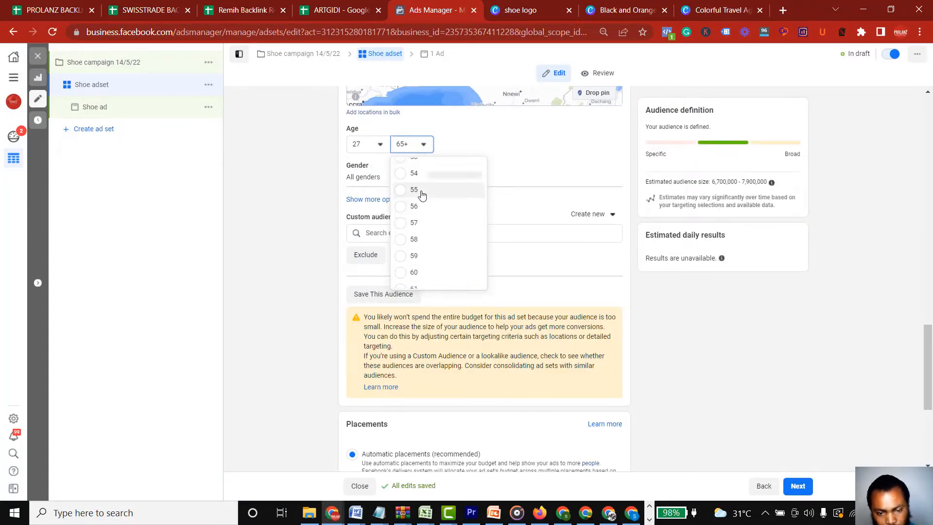
scroll(421, 195, "up", 2)
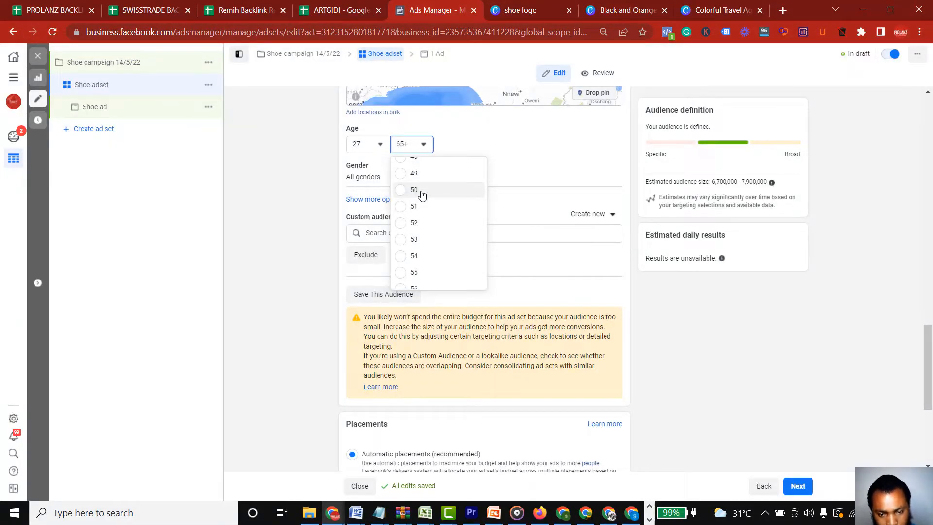
left_click(420, 191)
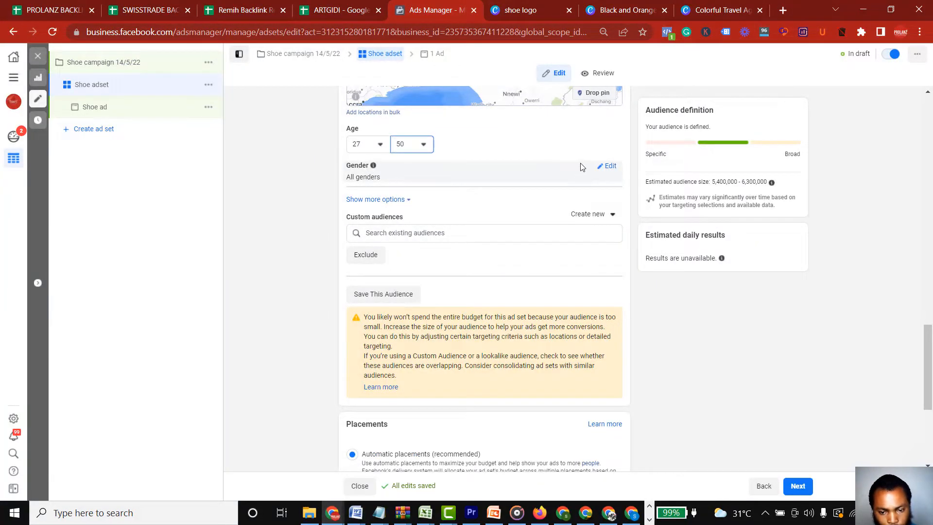
Restrict the audience gender to Men
left_click(607, 167)
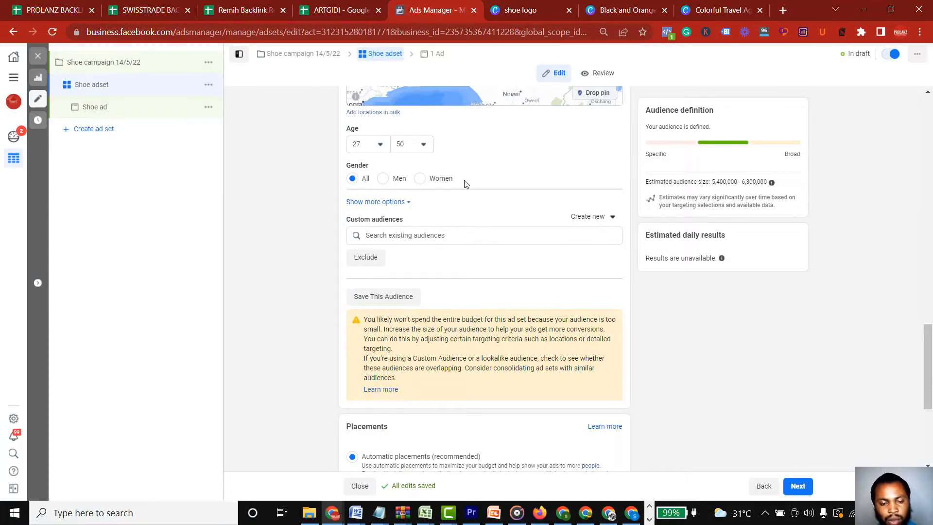
left_click(383, 179)
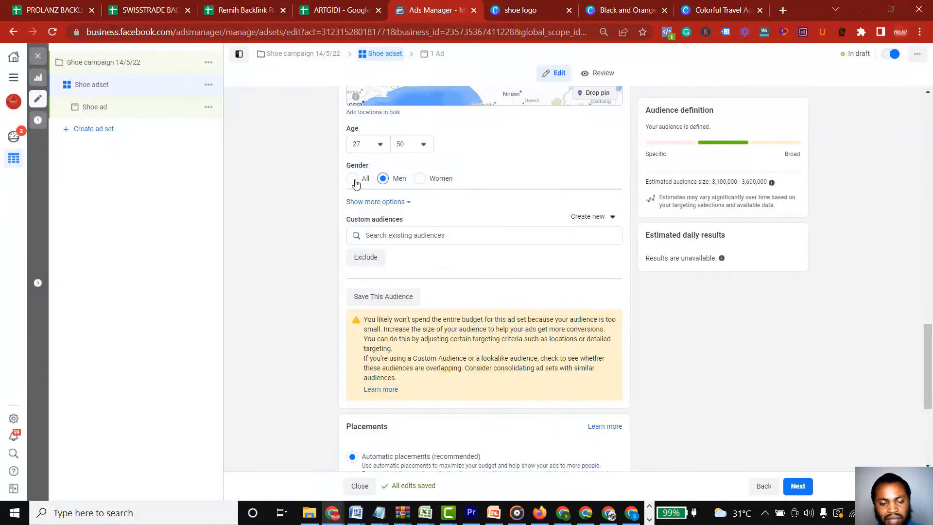
left_click(419, 182)
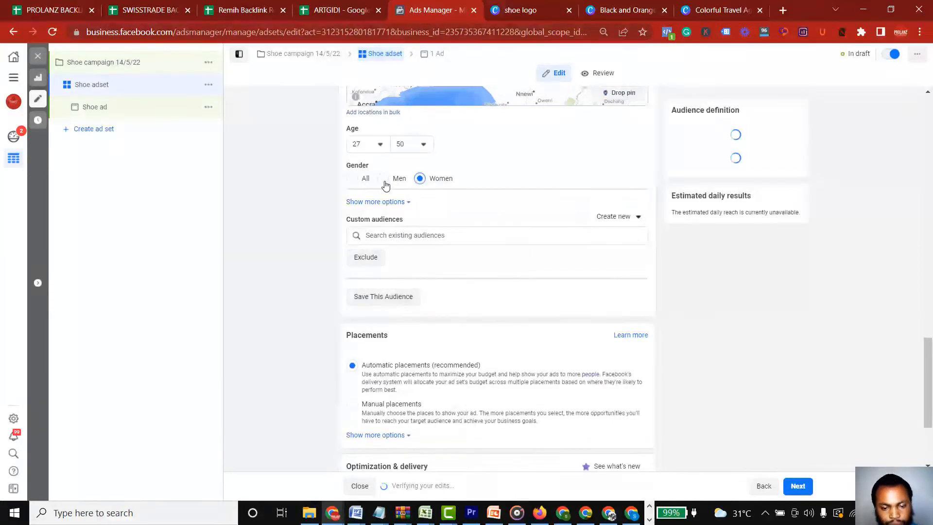
left_click(384, 183)
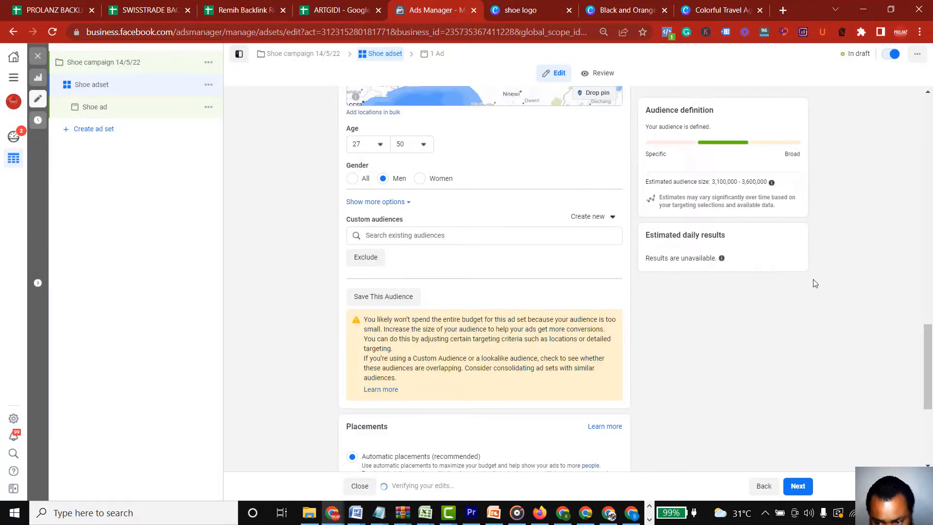
Reveal the additional audience options and add the interest "Nike, Inc." to the detailed targeting
left_click_drag(925, 336, 930, 355)
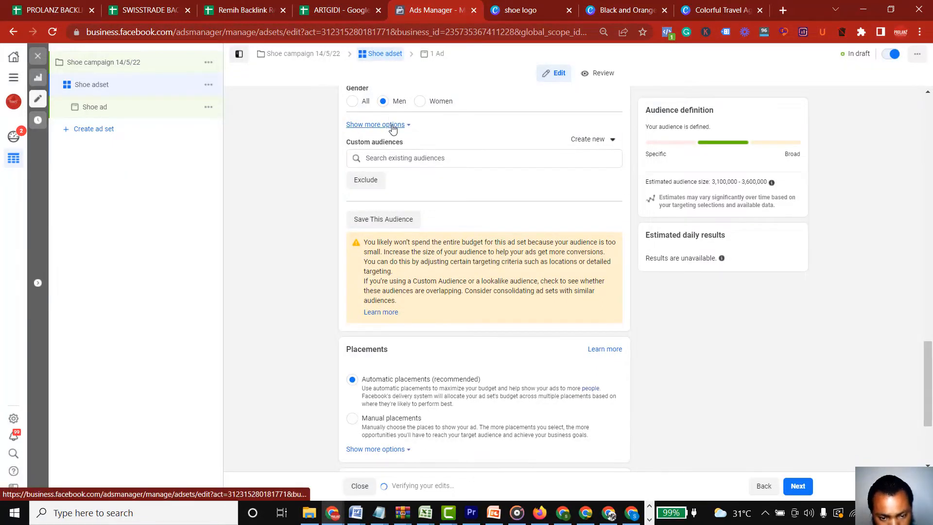
scroll(389, 124, "down", 3)
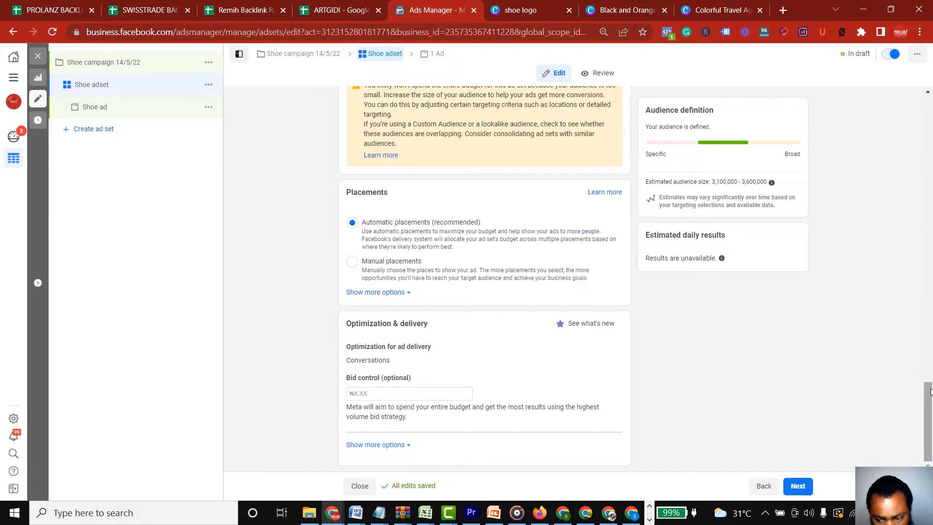
left_click_drag(931, 393, 931, 310)
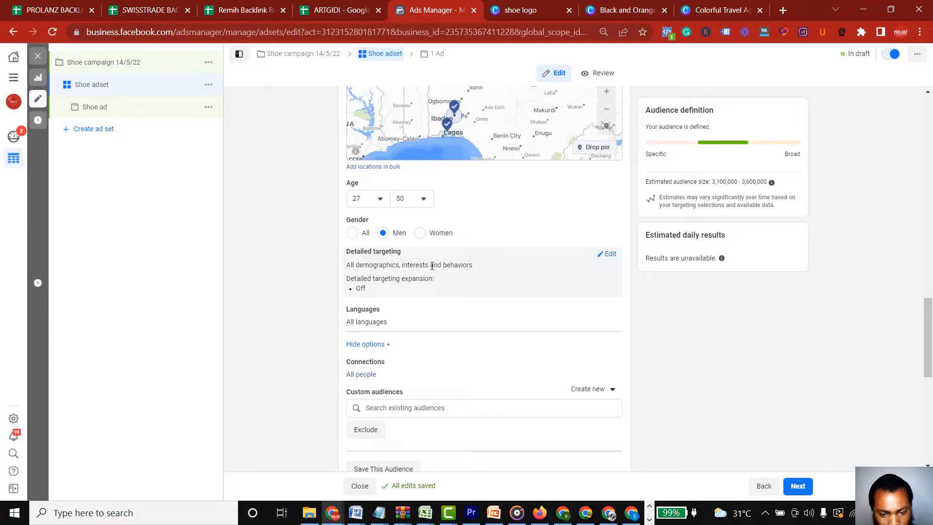
left_click(610, 254)
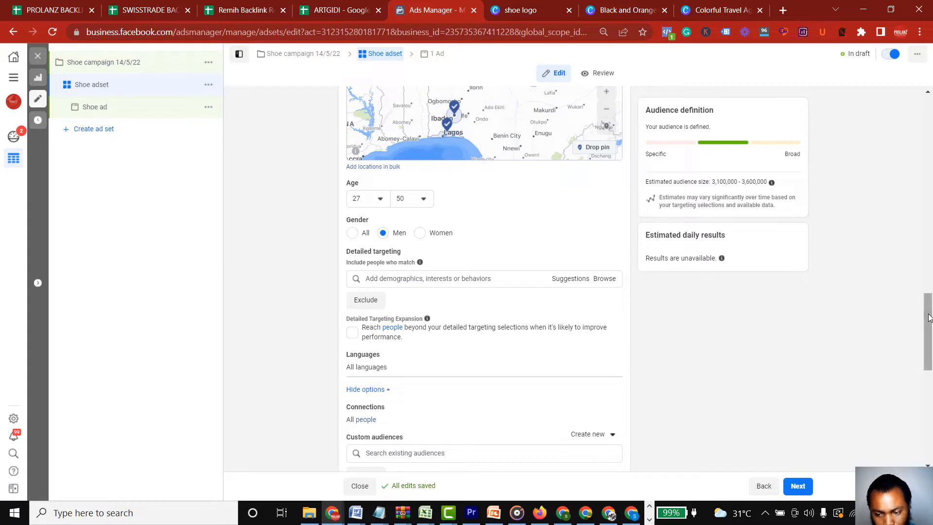
left_click_drag(929, 318, 929, 343)
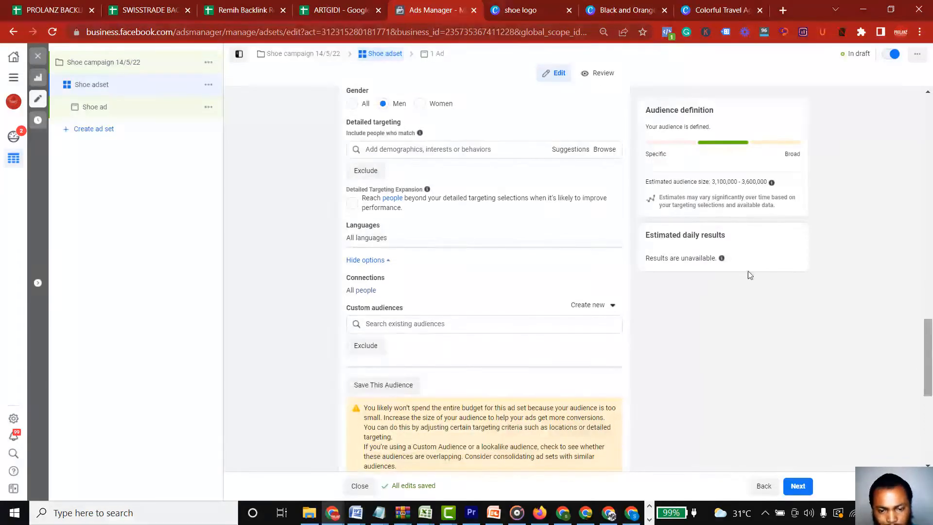
left_click(419, 150)
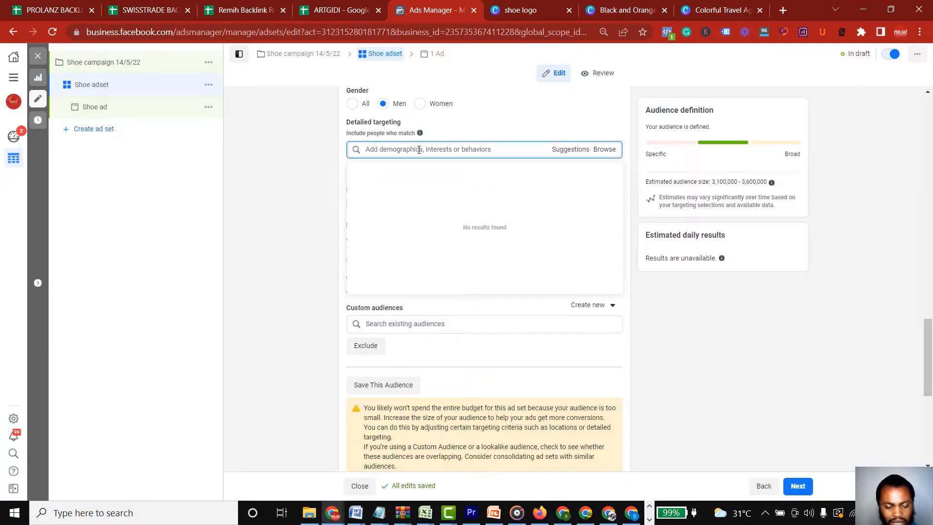
type("nike")
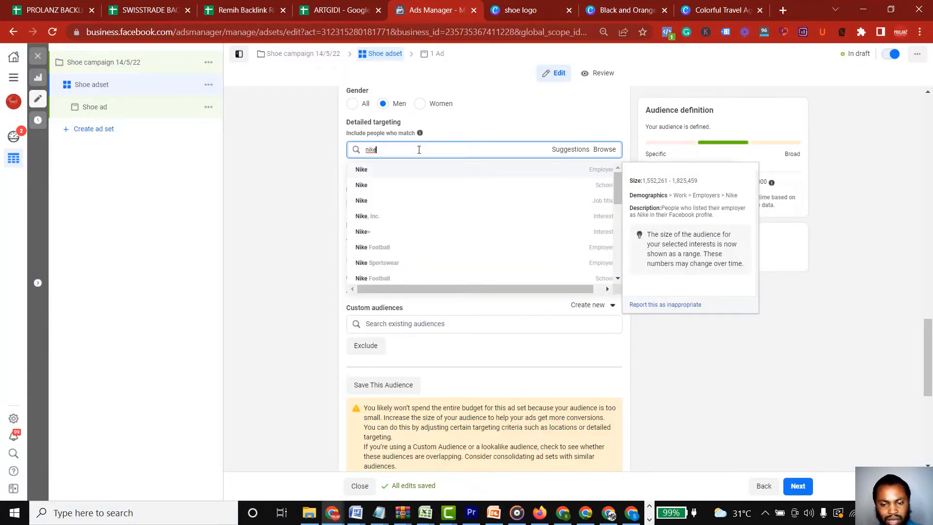
left_click(378, 223)
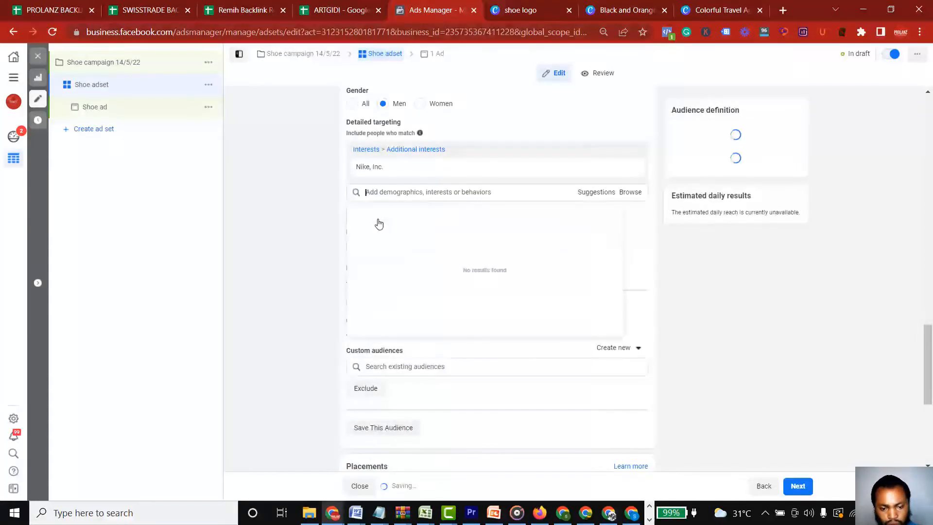
Add the interest "Adidas" to the detailed targeting
left_click(437, 192)
type("a")
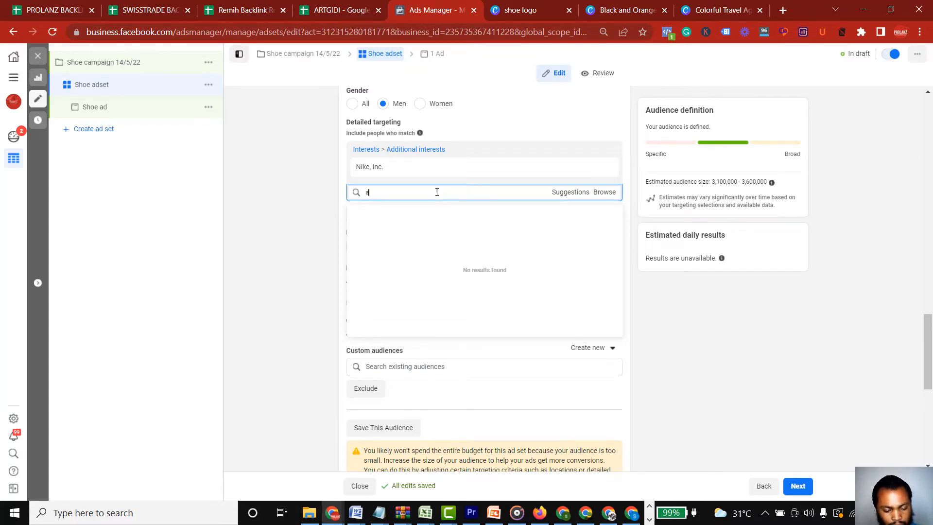
type("dida")
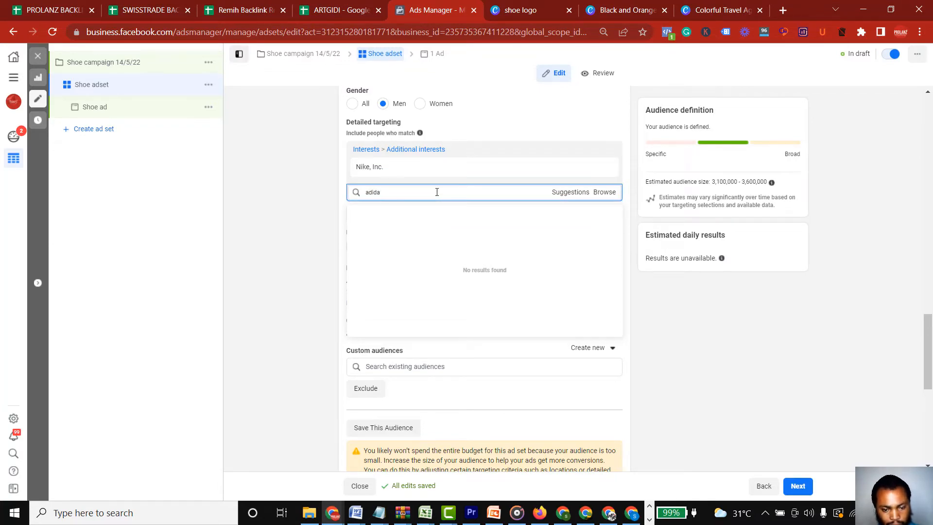
type("s")
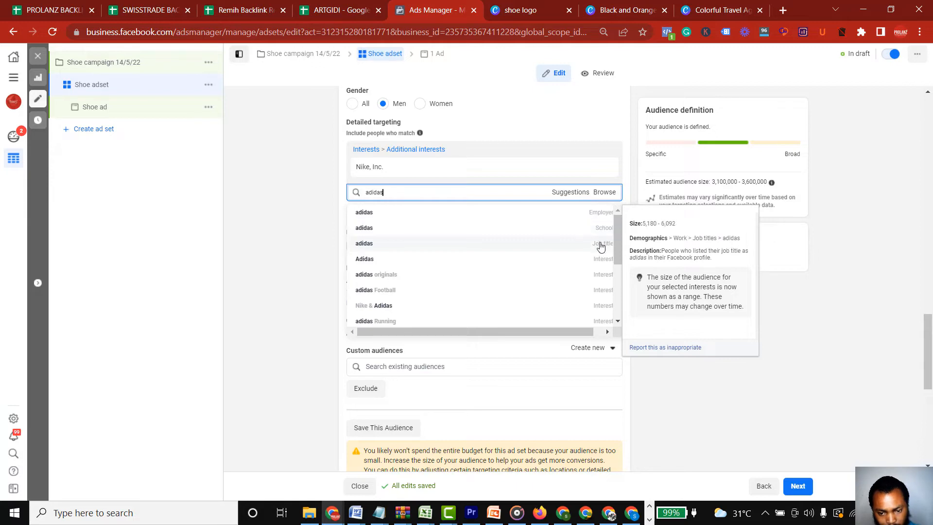
left_click(553, 259)
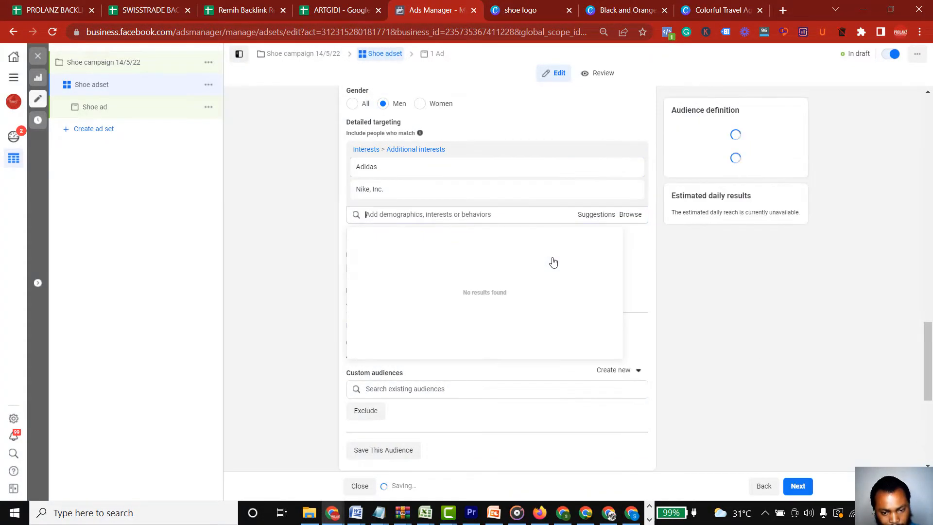
Add the suggested interest "Reebok" to the detailed targeting
left_click(595, 219)
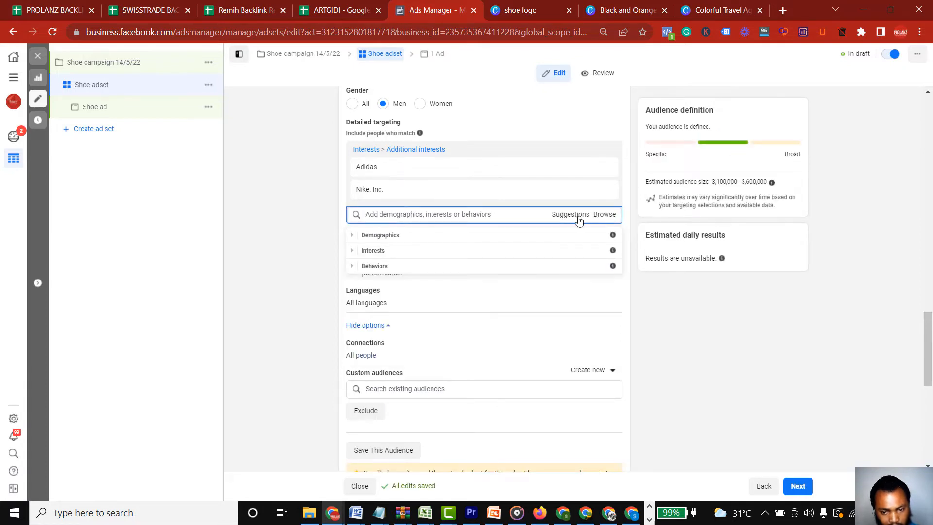
left_click(572, 218)
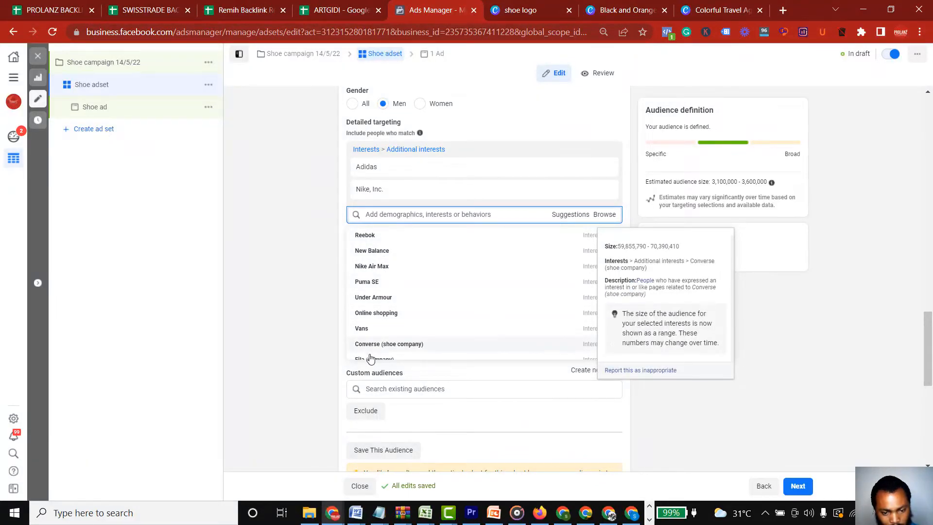
left_click(365, 236)
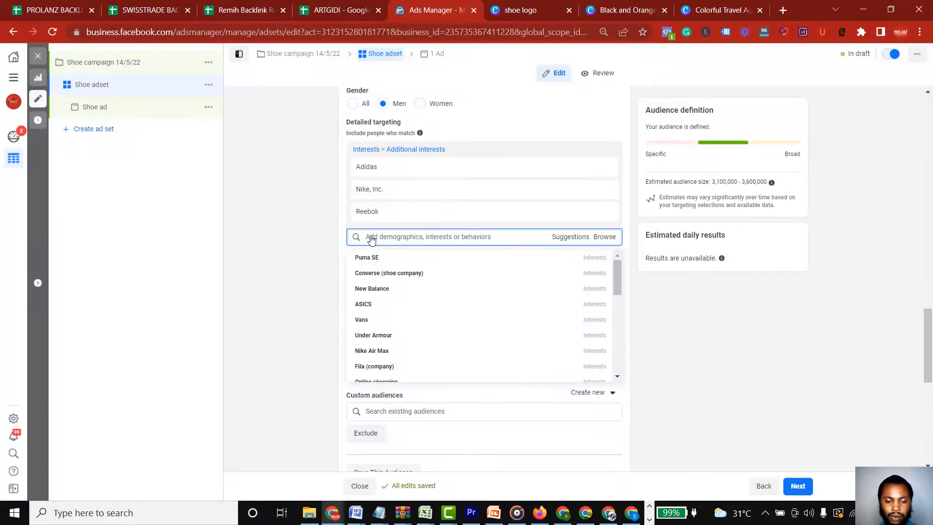
Set the audience language to English (US)
left_click(575, 134)
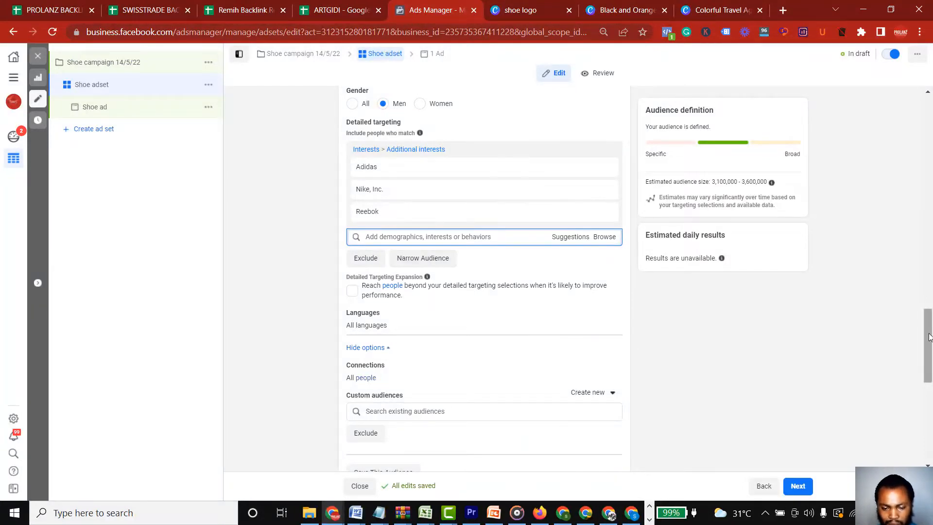
scroll(929, 340, "down", 3)
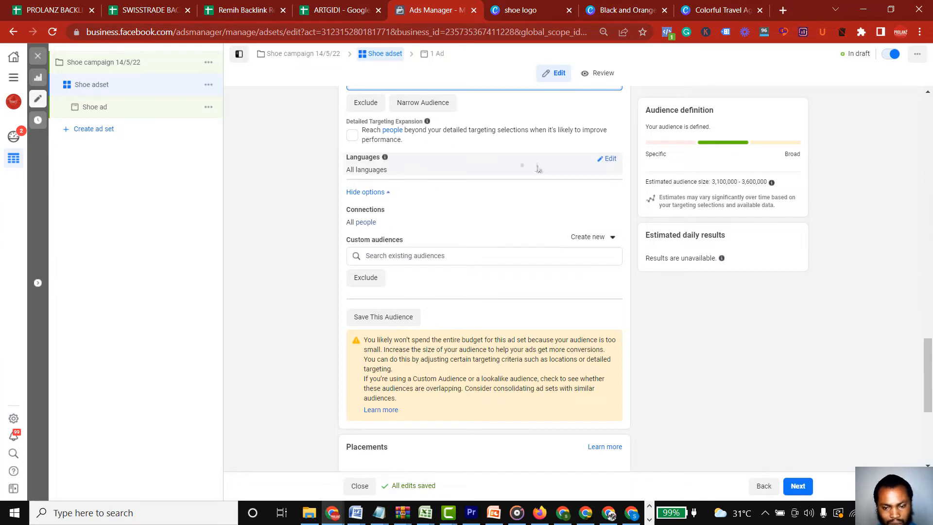
left_click(606, 159)
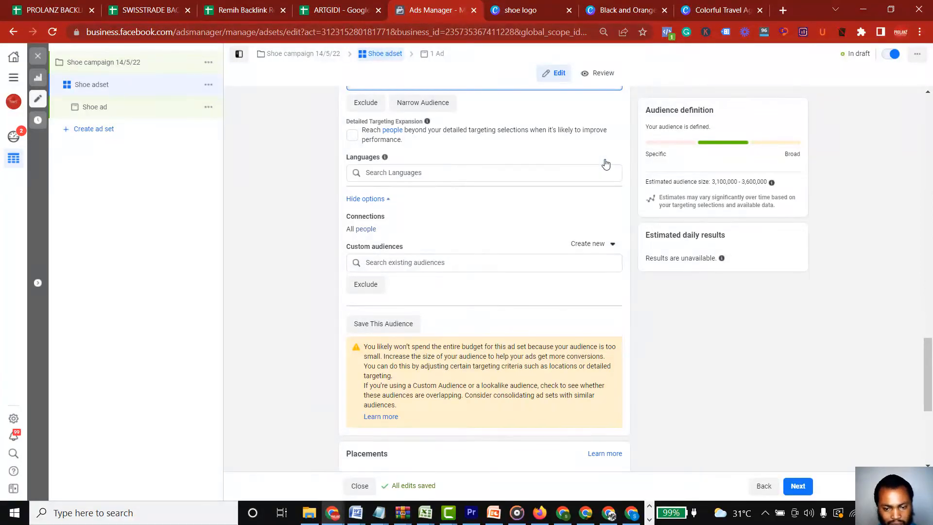
left_click(501, 172)
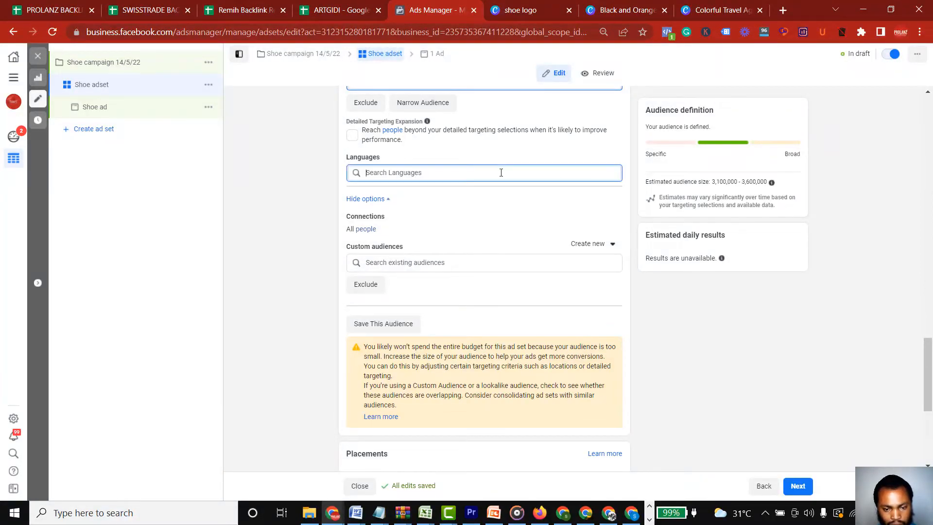
type("english")
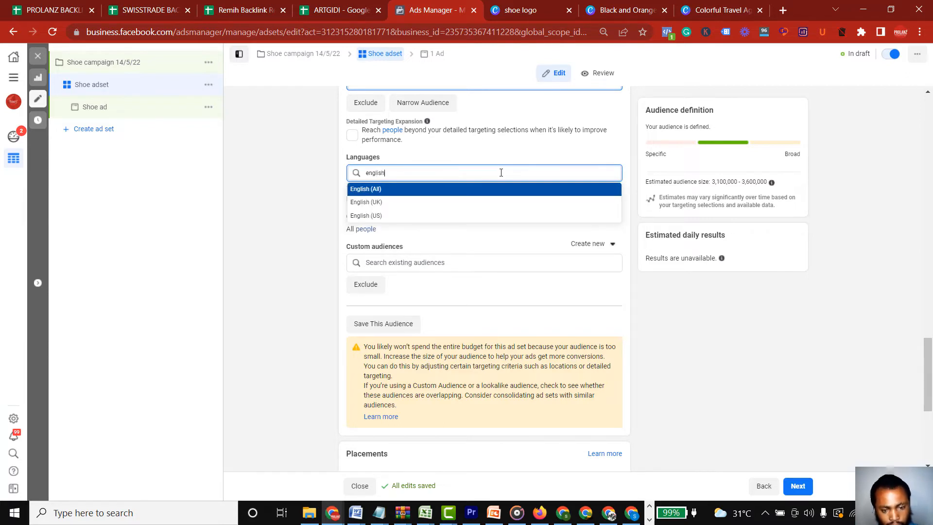
left_click(384, 216)
left_click(497, 228)
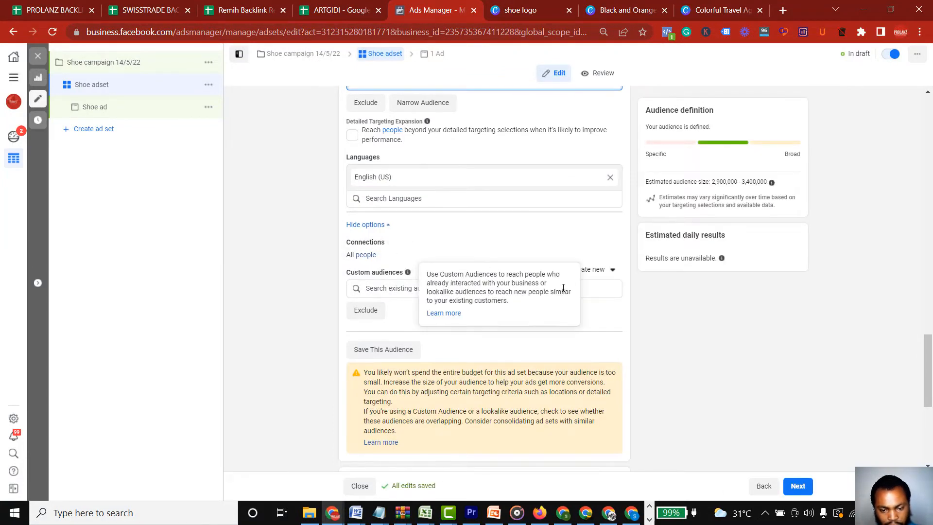
Switch the ad set from automatic to manual placements
left_click_drag(930, 340, 931, 365)
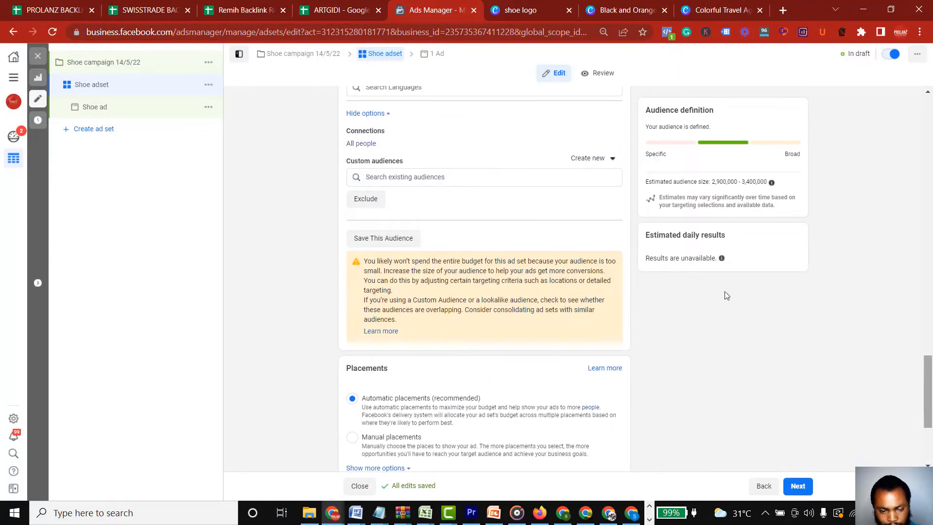
mouse_move(409, 162)
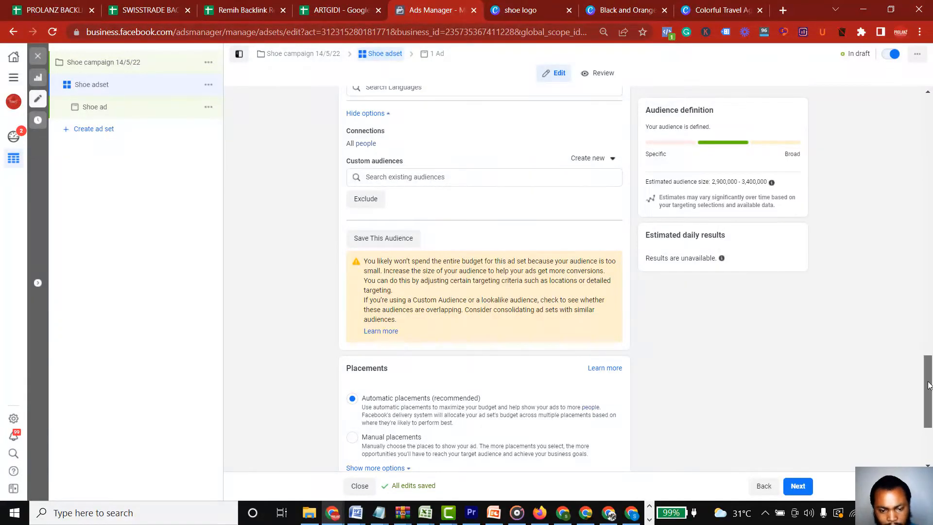
left_click_drag(928, 384, 929, 398)
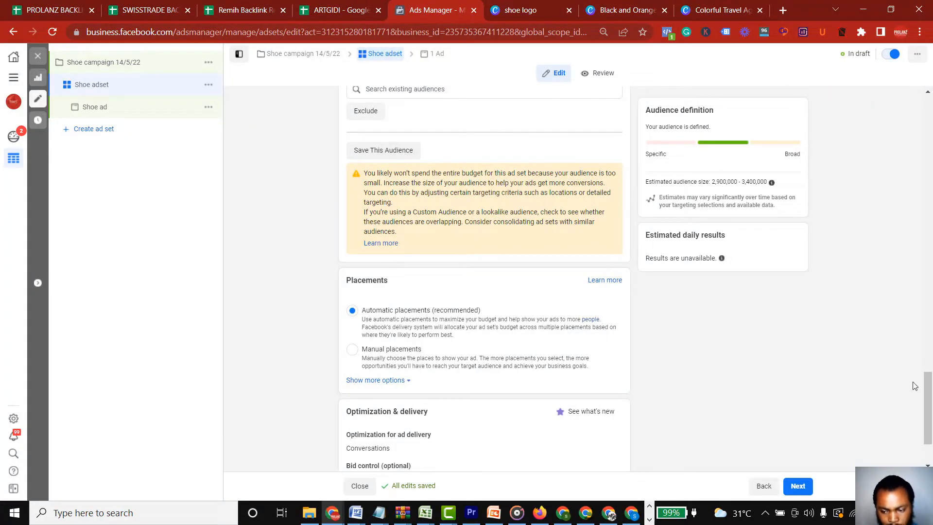
left_click_drag(926, 398, 929, 424)
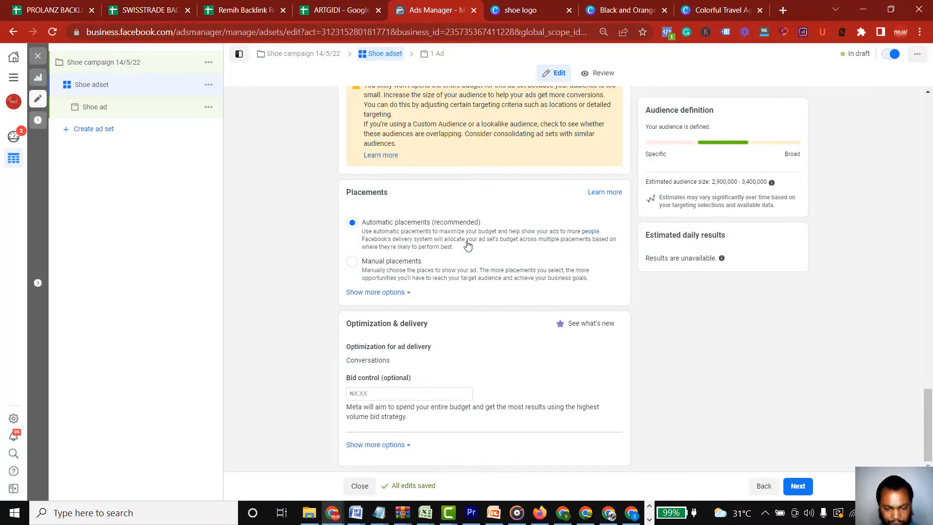
left_click(353, 262)
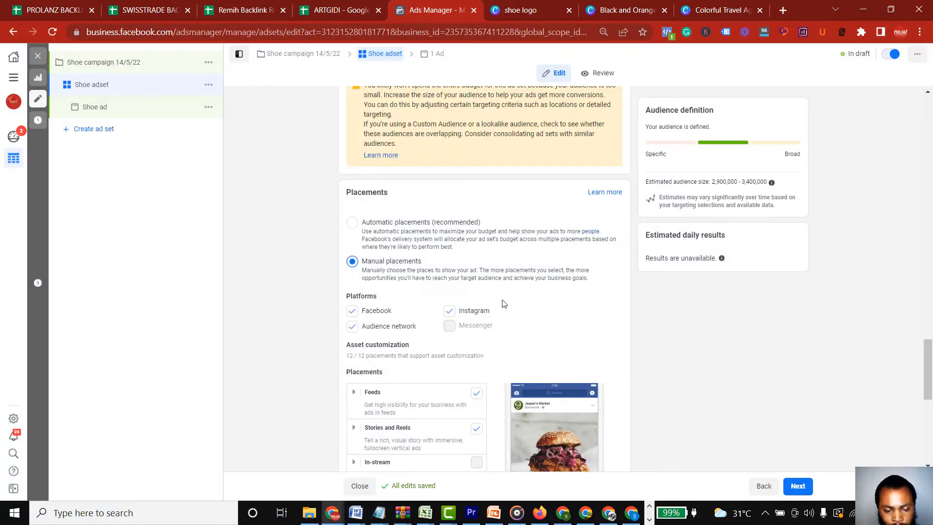
Limit the placements to Facebook feeds by deselecting all Facebook placements, reselecting Feeds, and excluding Audience network and Instagram
left_click_drag(931, 357, 930, 388)
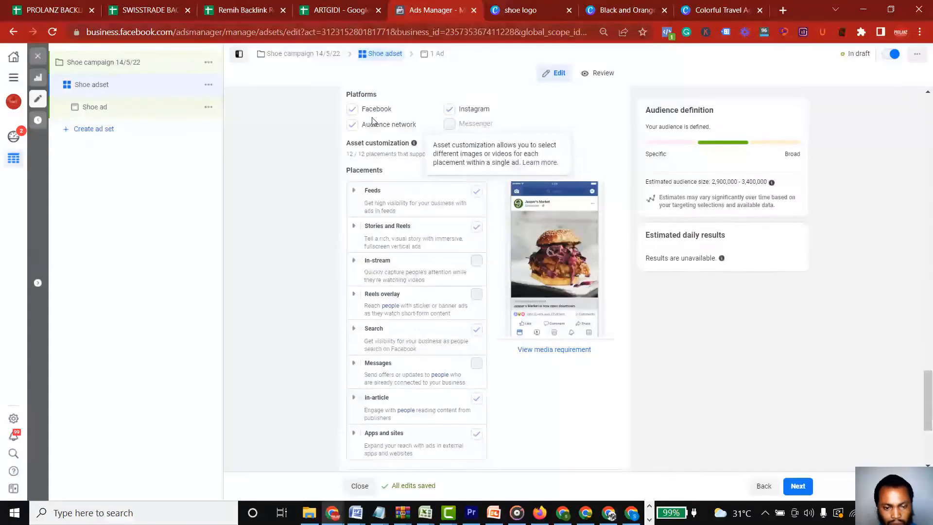
left_click(352, 112)
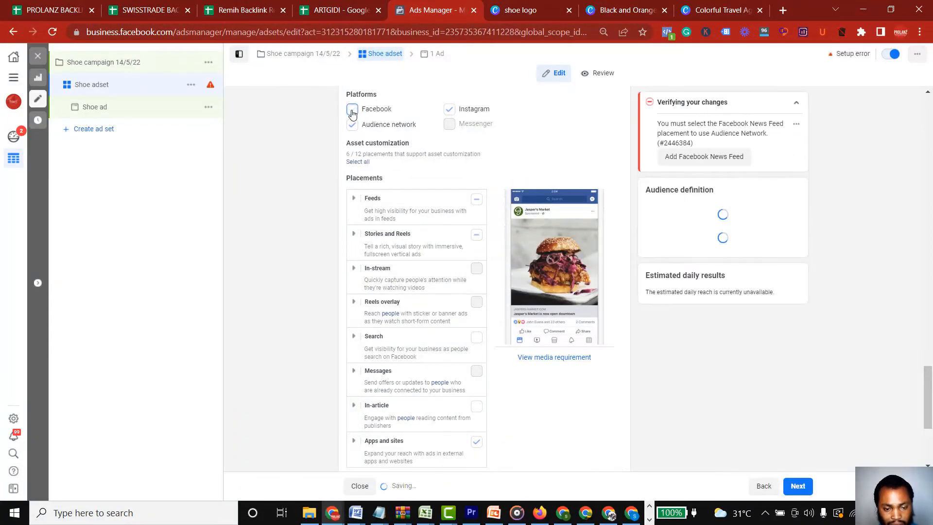
left_click(476, 202)
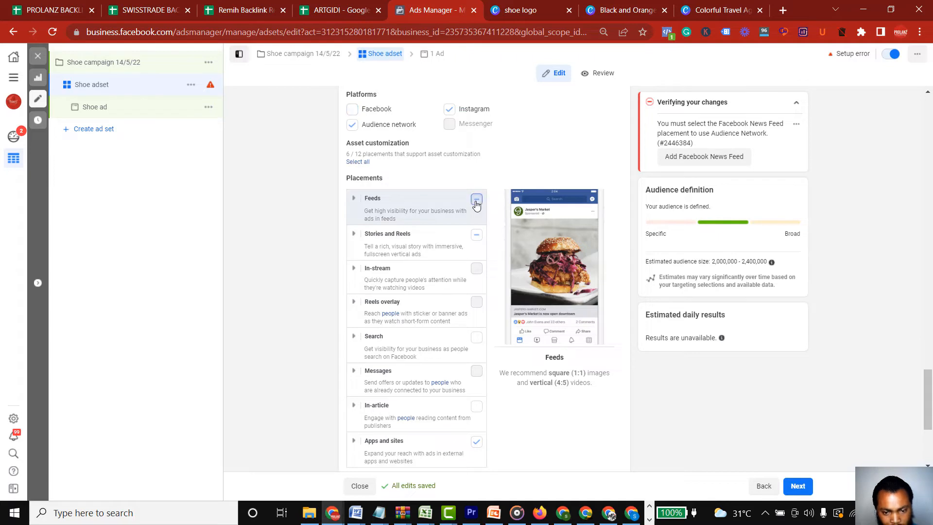
left_click(352, 128)
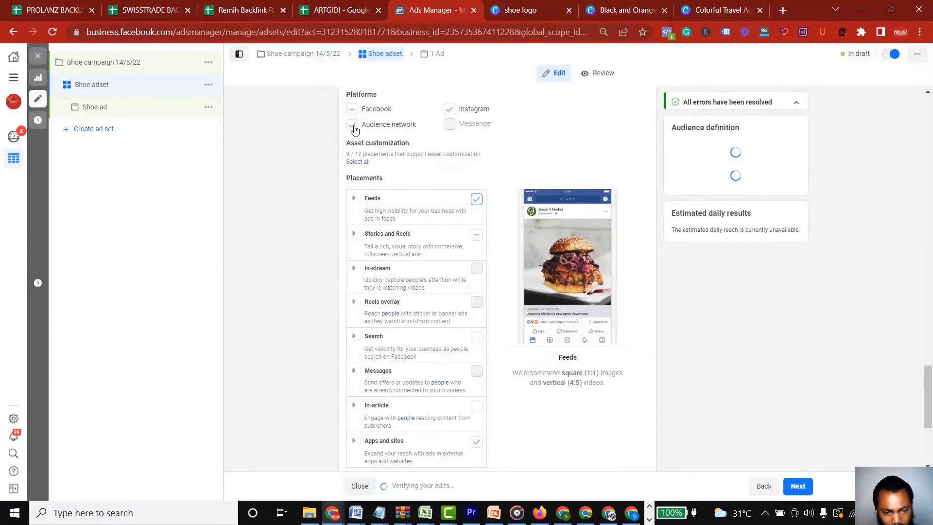
left_click(449, 110)
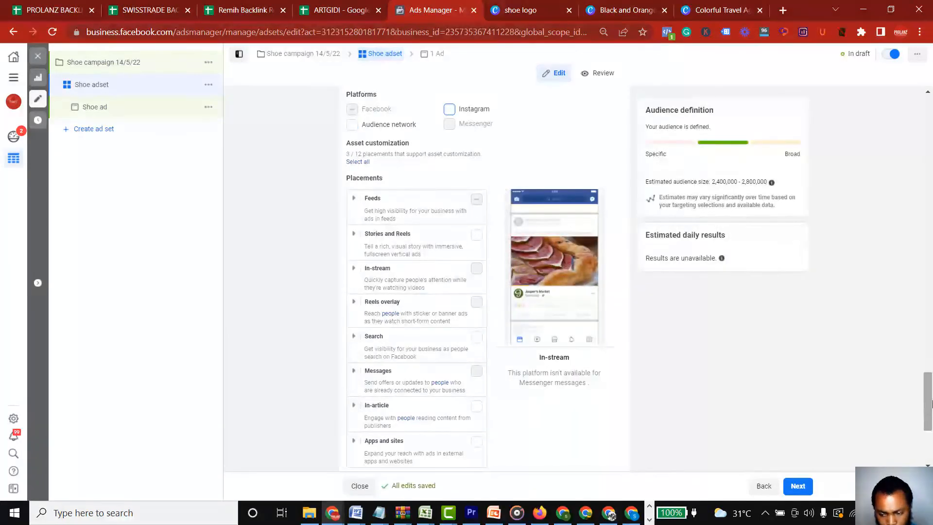
Examine the available options for optimization of ad delivery
scroll(927, 432, "down", 3)
scroll(928, 437, "down", 1)
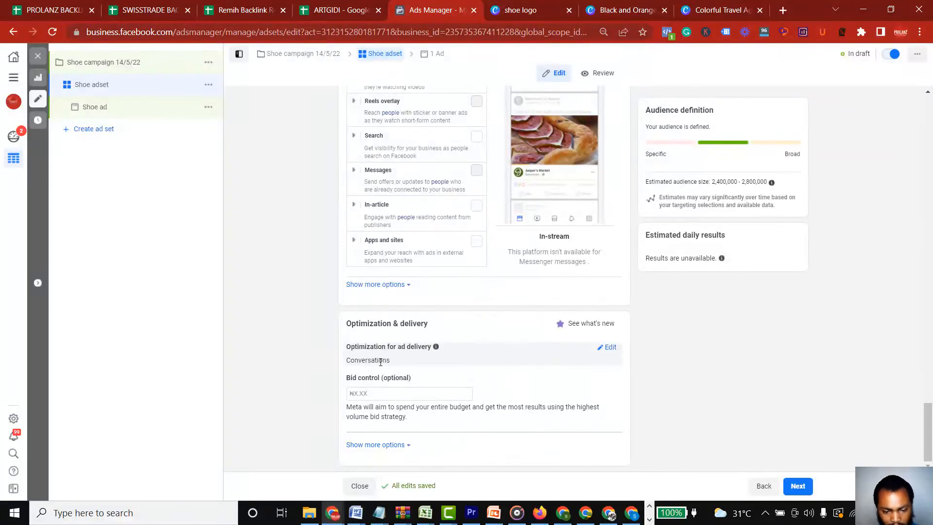
left_click(610, 348)
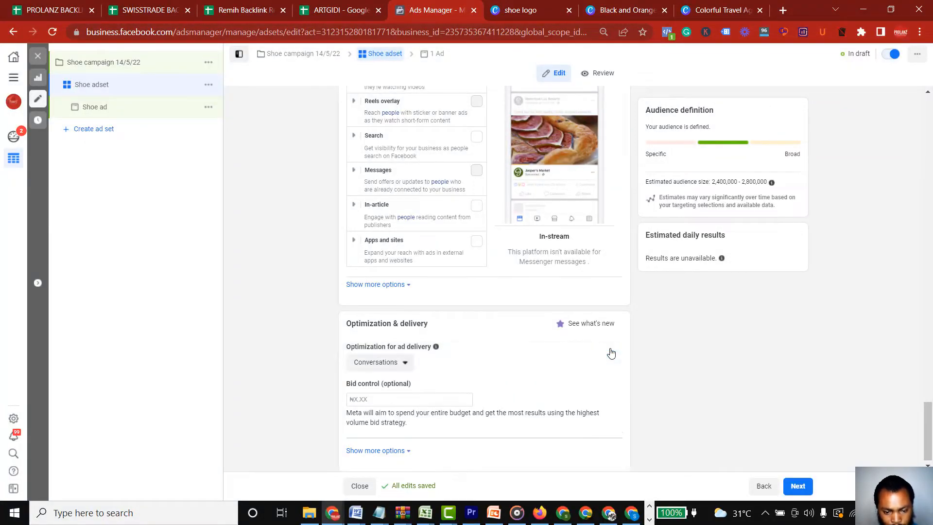
left_click(406, 363)
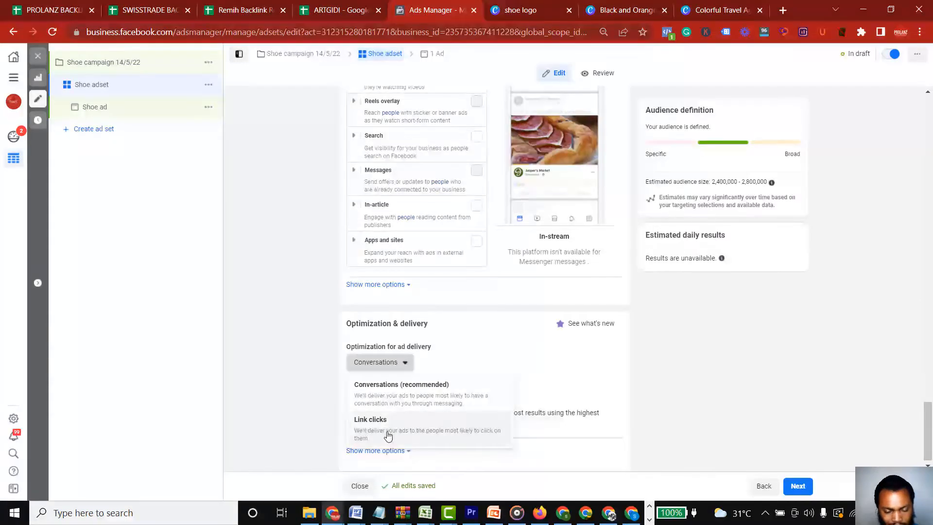
left_click(399, 367)
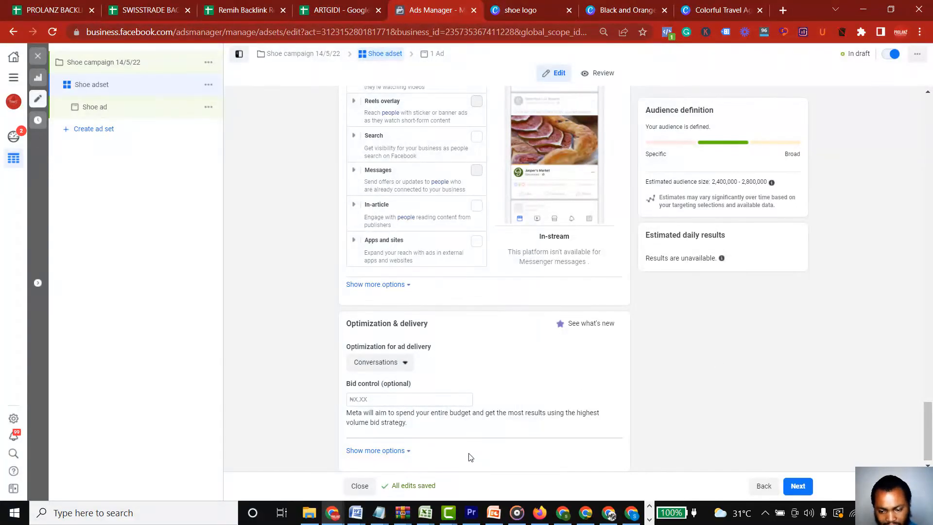
Proceed to the Shoe ad and set its format to Carousel
left_click(796, 491)
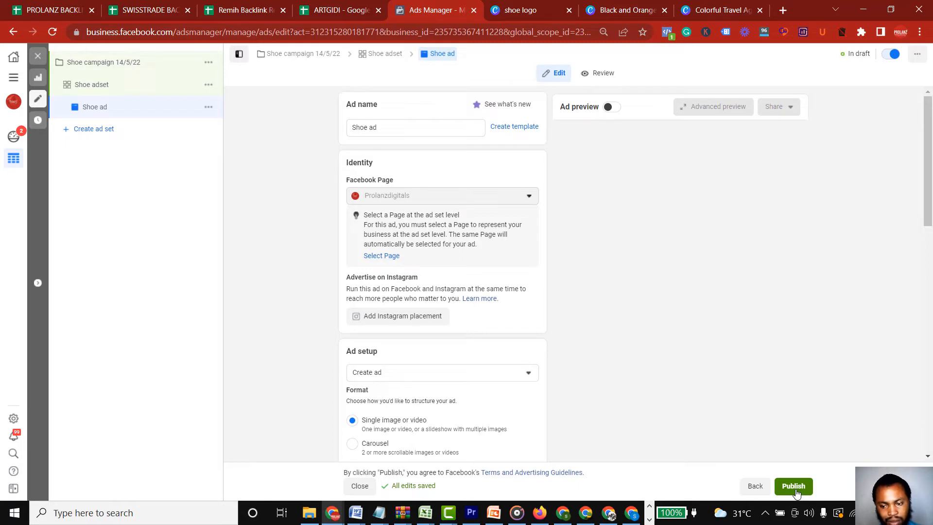
left_click_drag(930, 210, 930, 304)
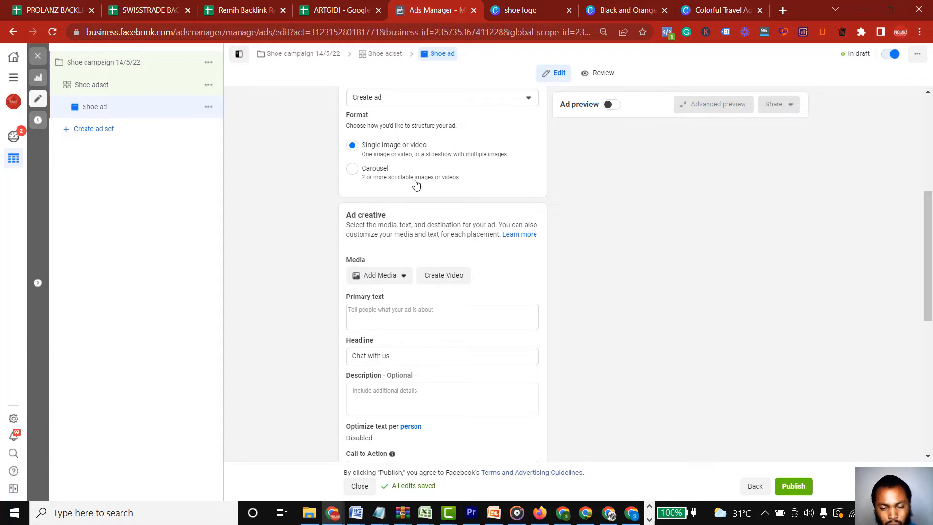
left_click(366, 179)
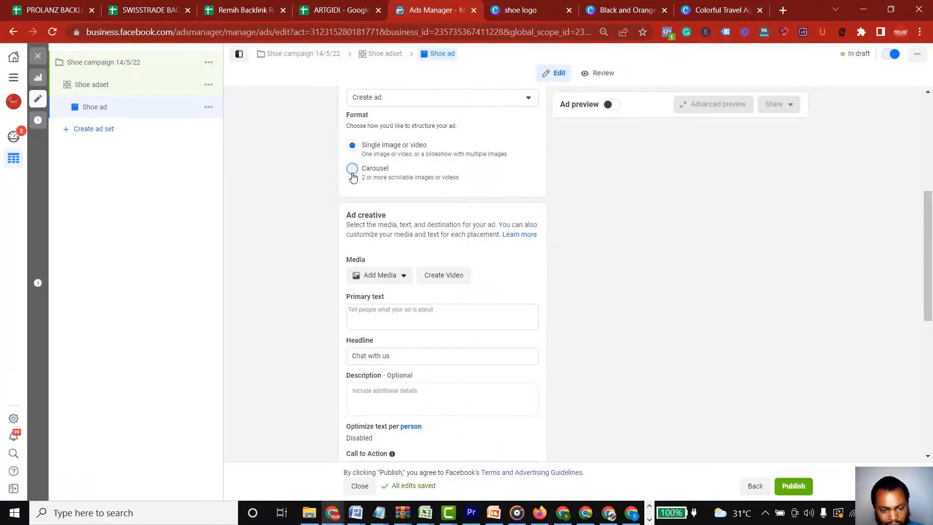
left_click(352, 169)
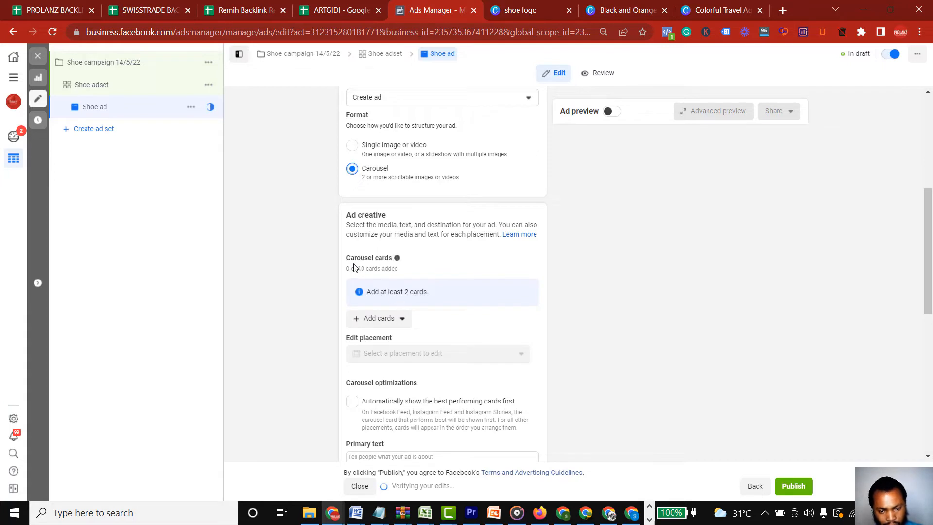
Add a carousel image card using the first 1080 × 1080 image in the account images
left_click(394, 323)
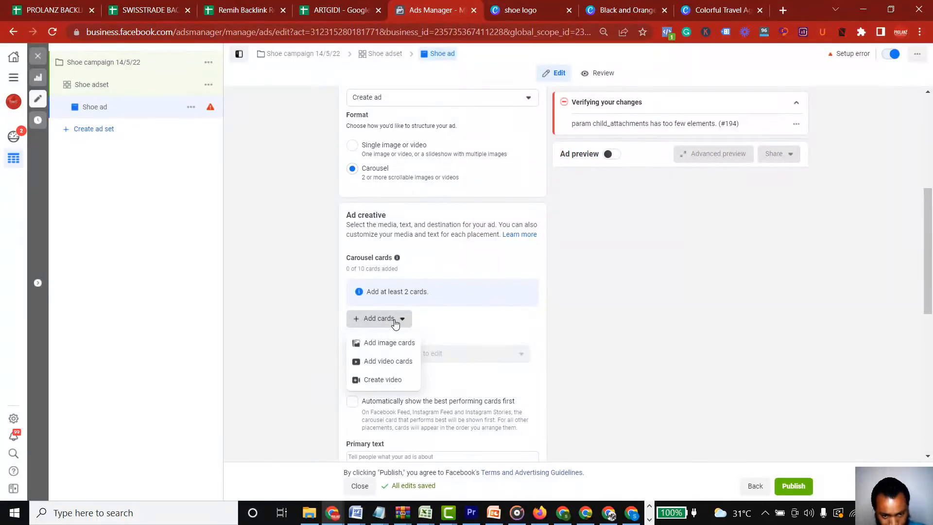
left_click(394, 346)
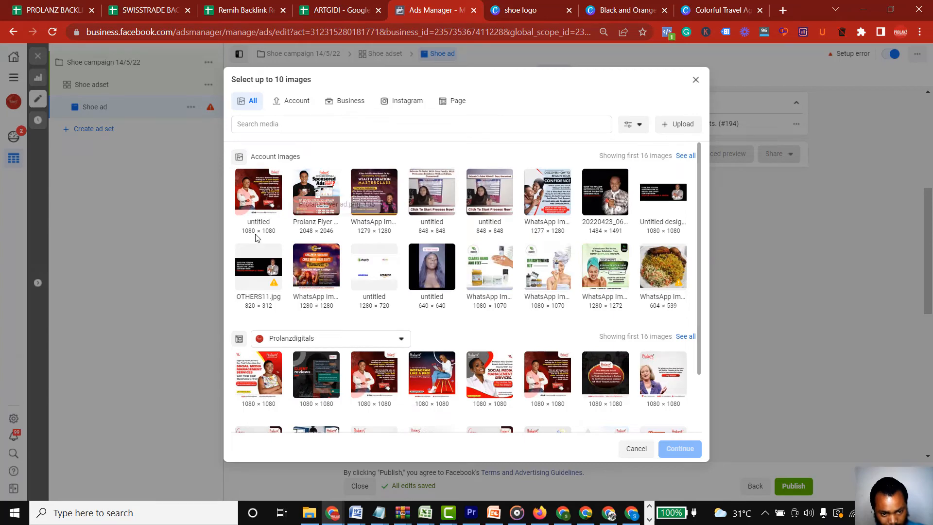
left_click(253, 203)
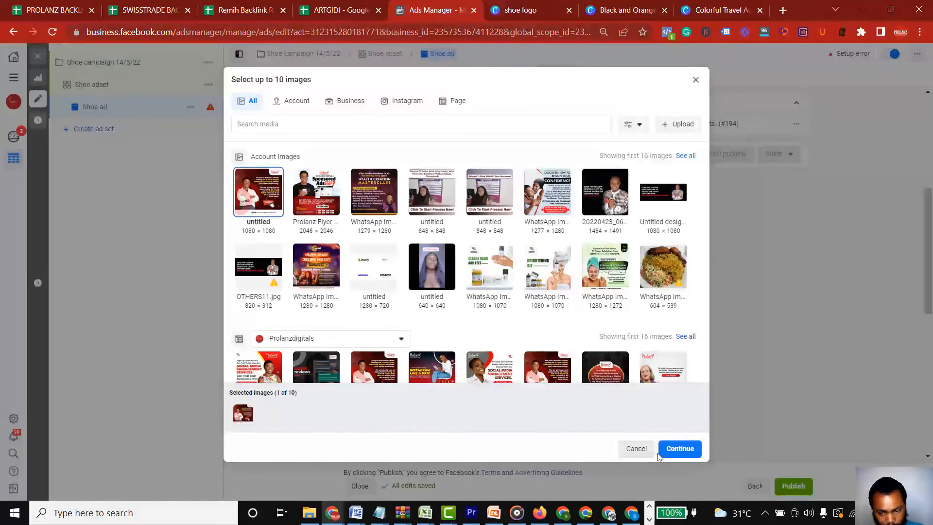
left_click(680, 448)
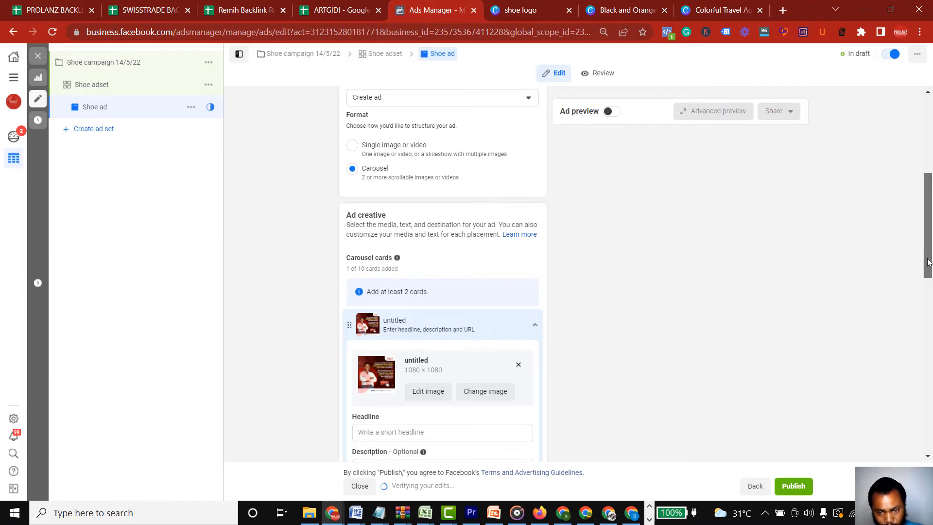
Turn on the ad preview and give the first carousel card the headline "buy shoes now"
scroll(929, 294, "down", 2)
left_click_drag(927, 292, 929, 308)
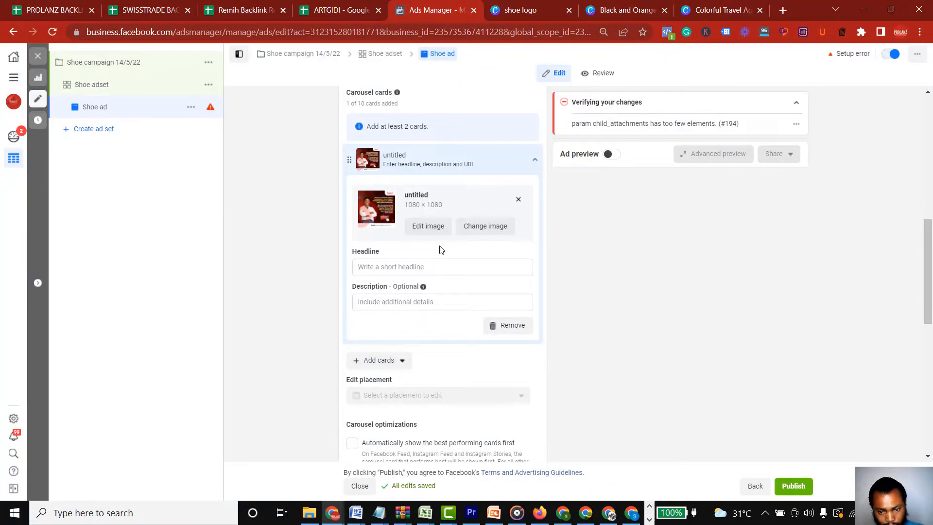
left_click(614, 157)
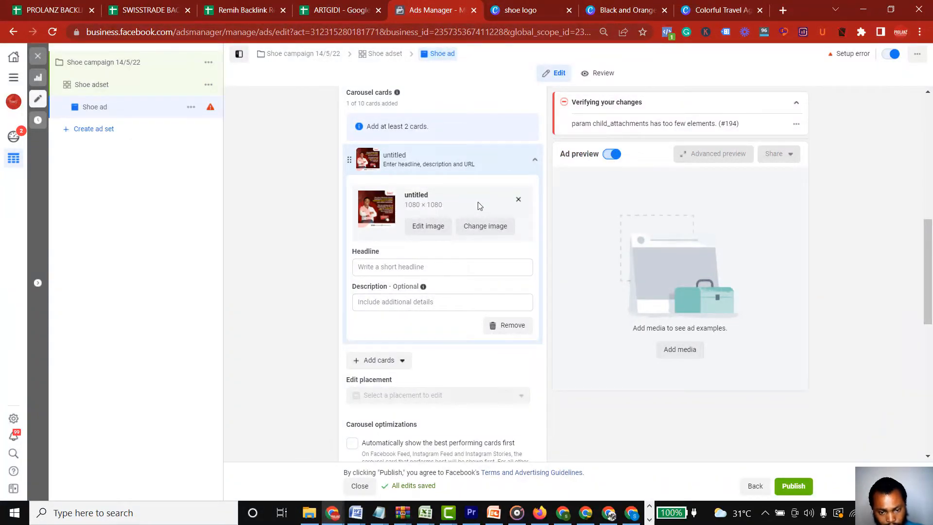
left_click(393, 268)
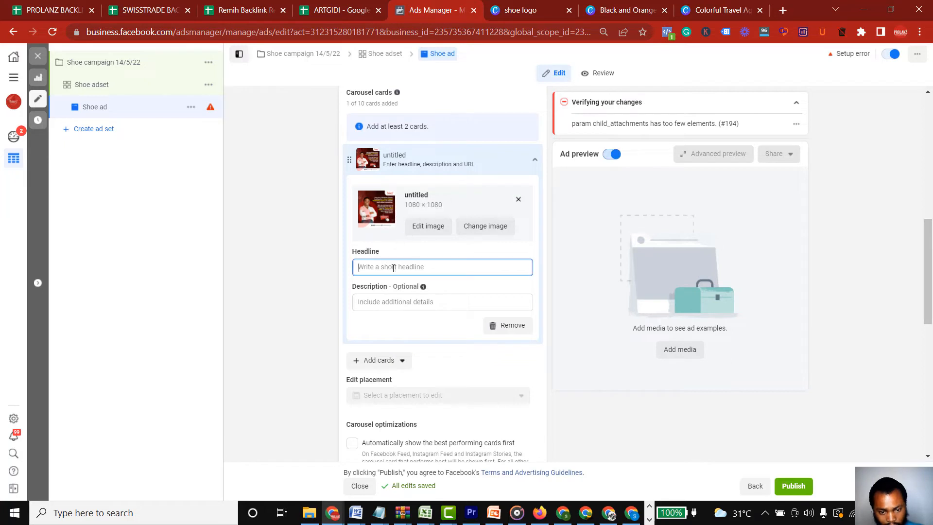
type("buy")
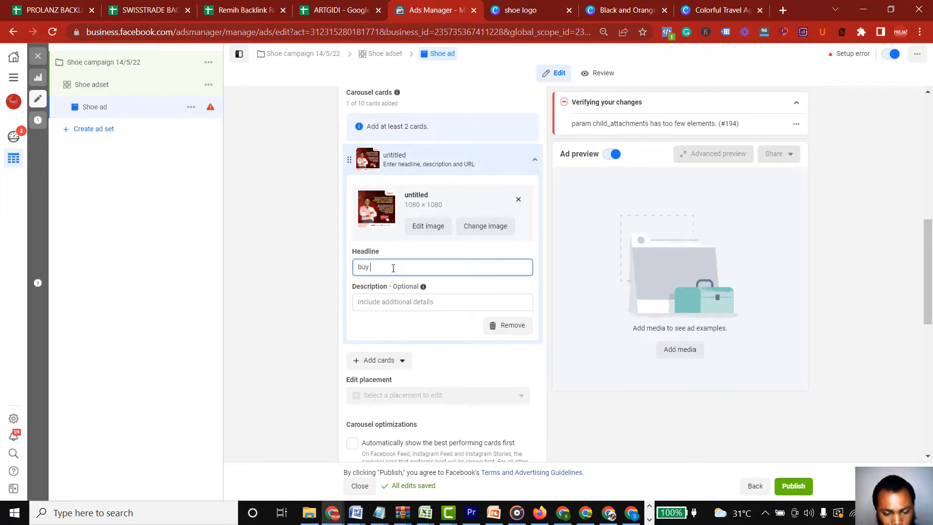
type(" shoes now")
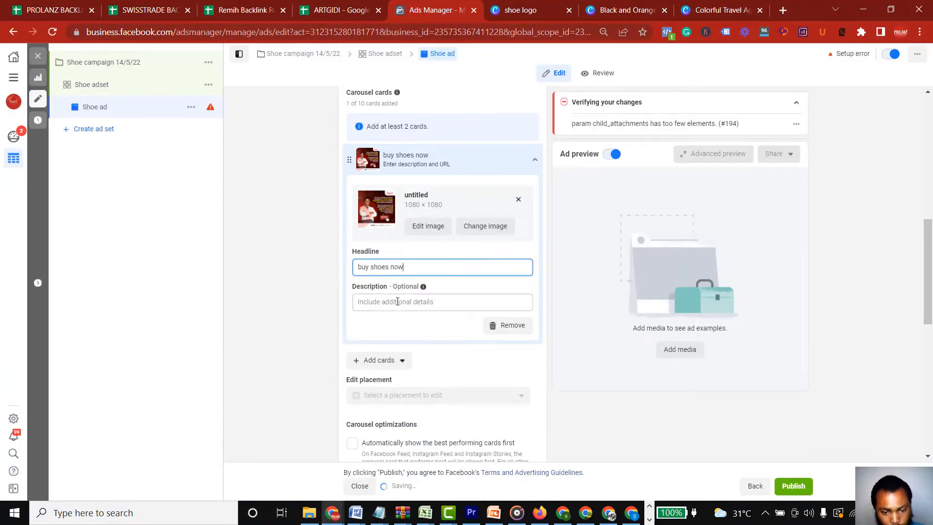
left_click(465, 244)
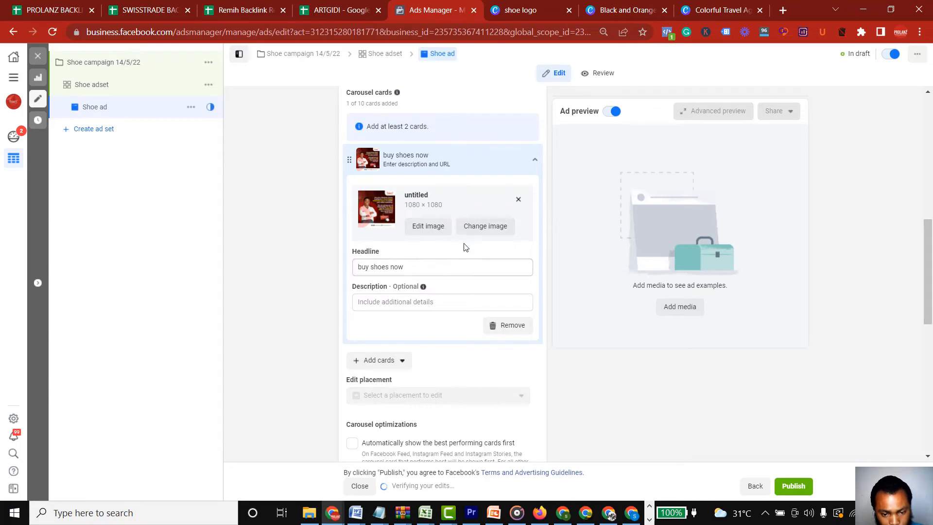
Add the 2048 × 2046 Prolanz Flyer account image as the second carousel card and check both cards in the ad preview
left_click(394, 366)
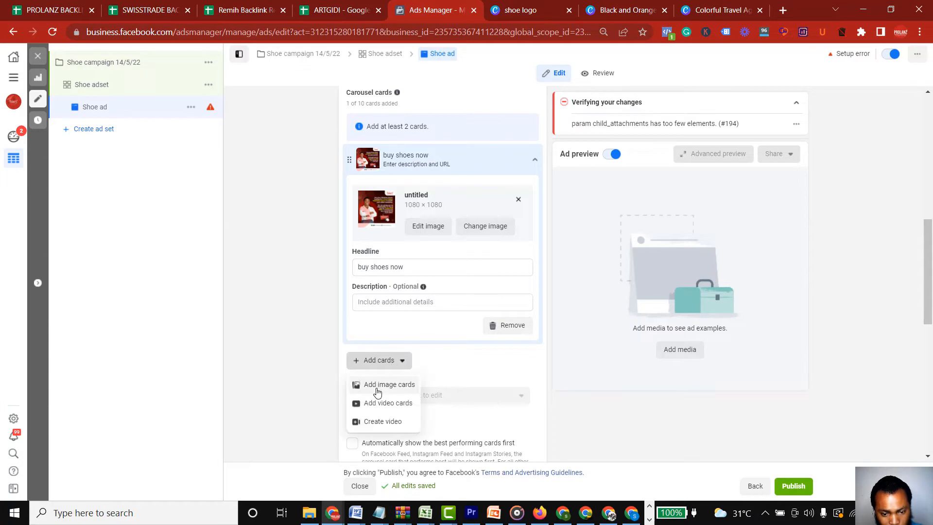
left_click(379, 385)
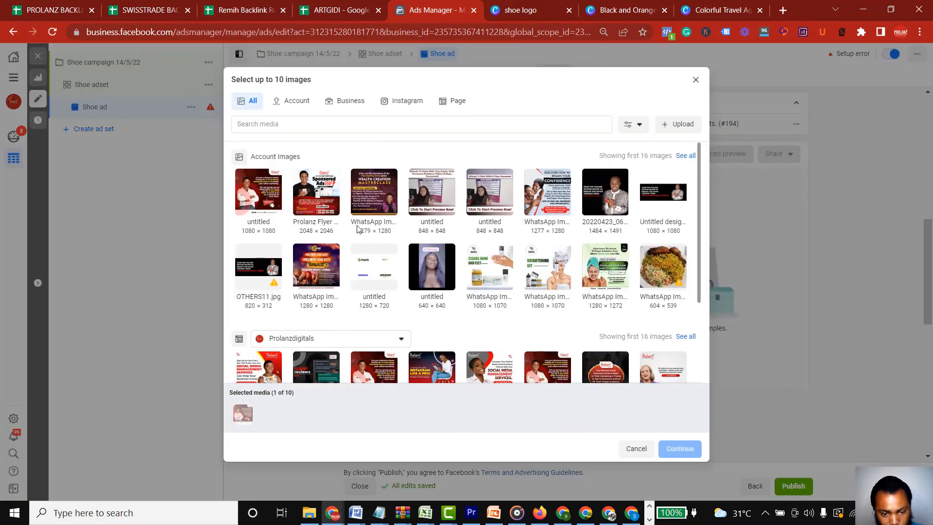
left_click(316, 192)
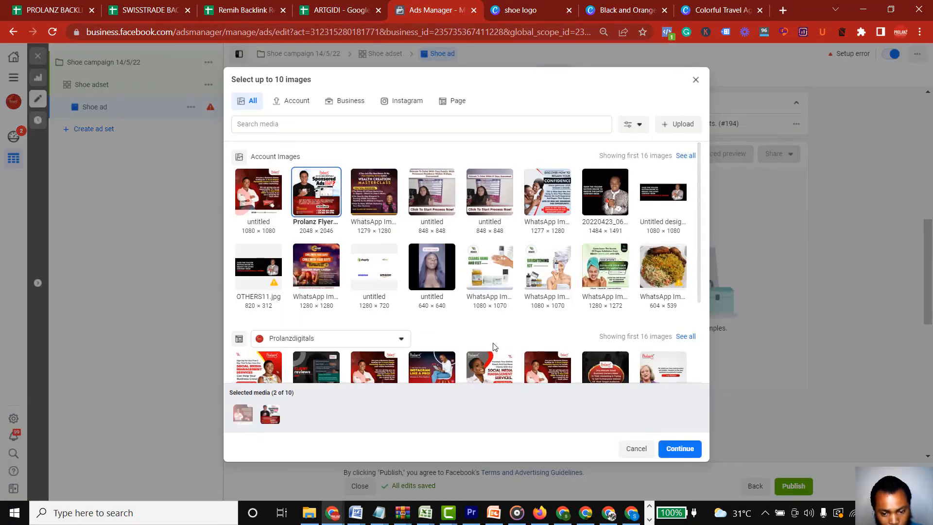
left_click(687, 451)
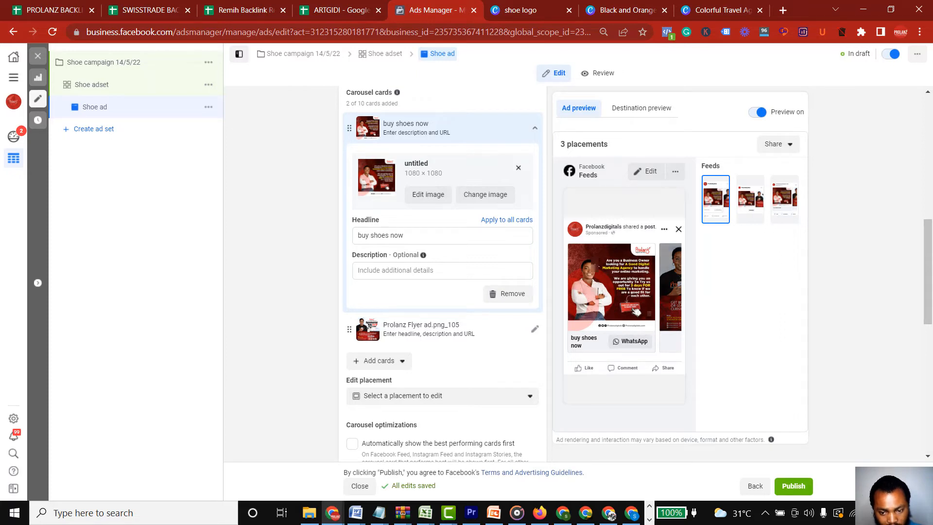
left_click(668, 295)
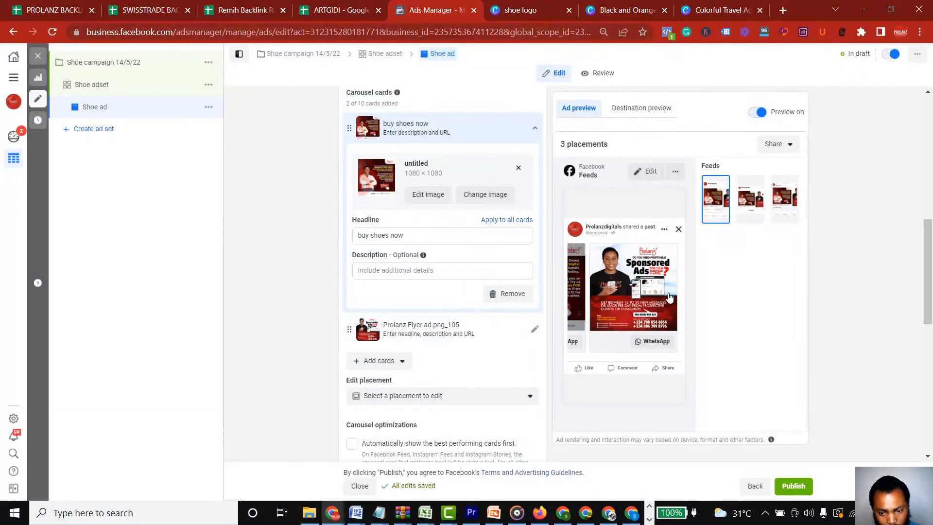
left_click(577, 304)
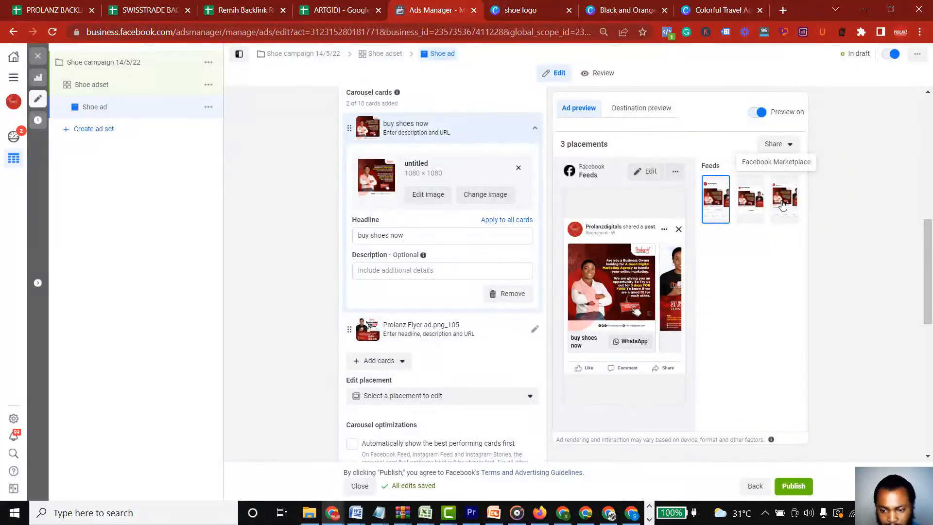
Return to the Shoe adset and add the Stories and Reels placements and all Facebook placements
left_click(98, 86)
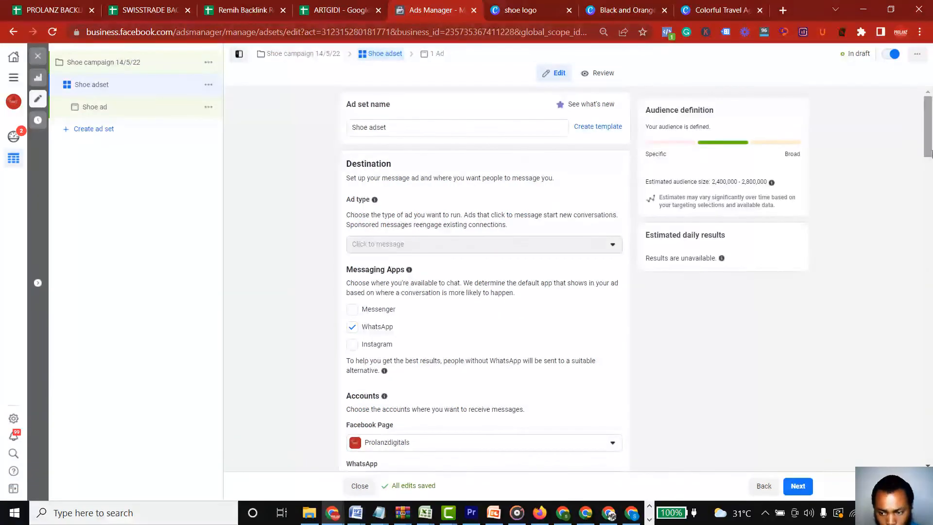
left_click_drag(928, 159, 931, 378)
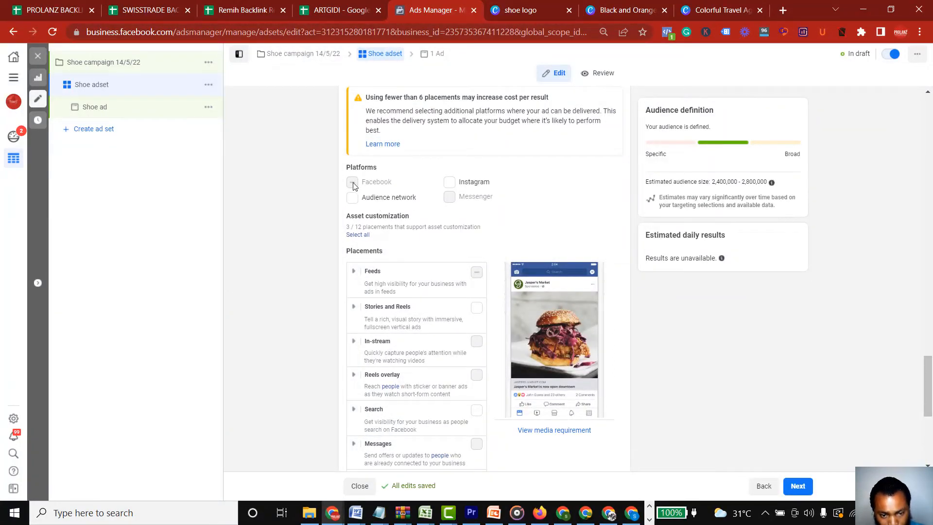
left_click(475, 311)
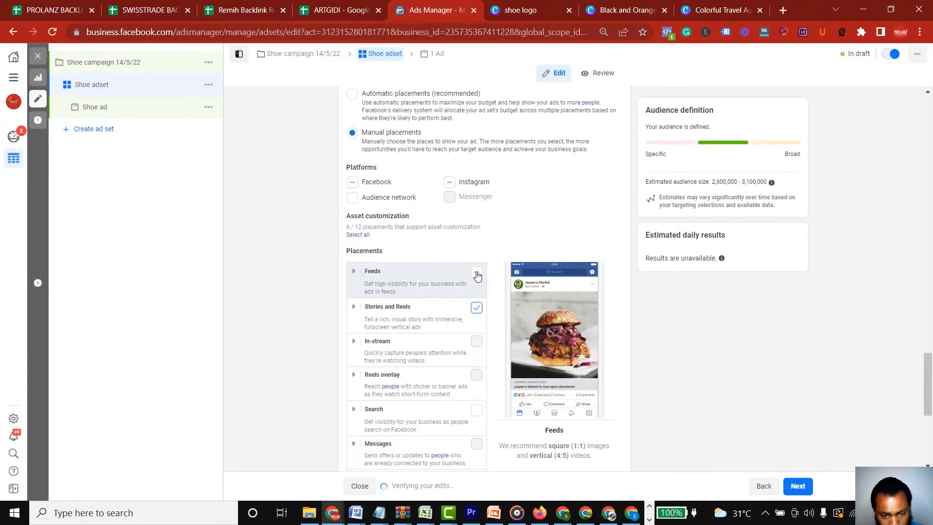
left_click(352, 182)
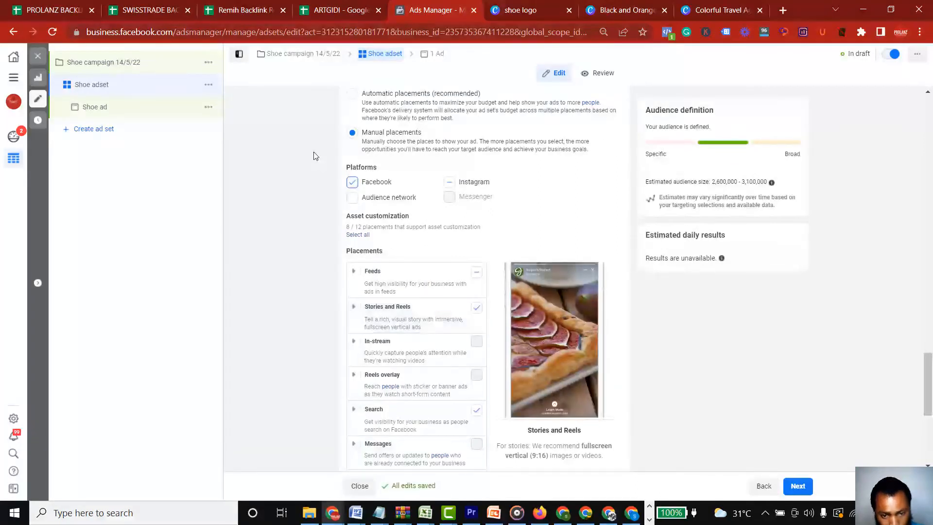
Limit the manual placements to Facebook feeds again, leaving out Instagram and Stories and Reels
double_click(354, 189)
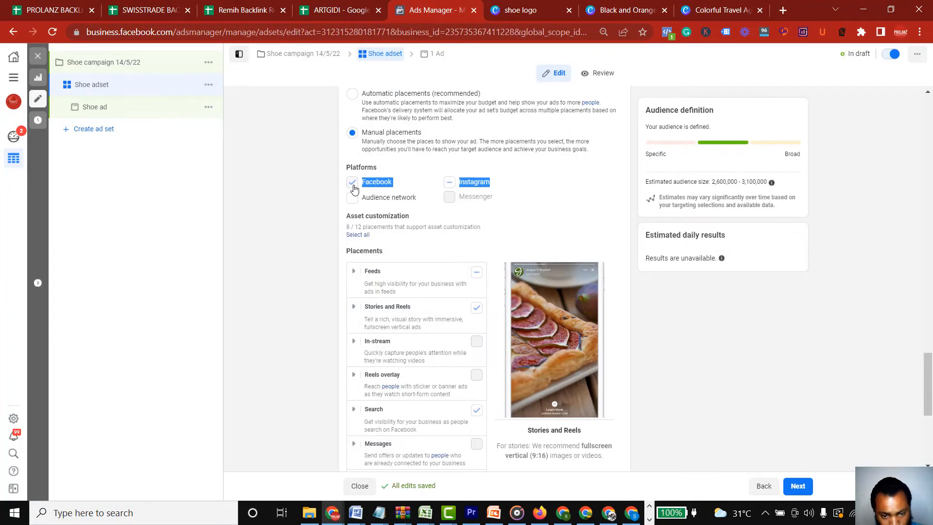
left_click(352, 182)
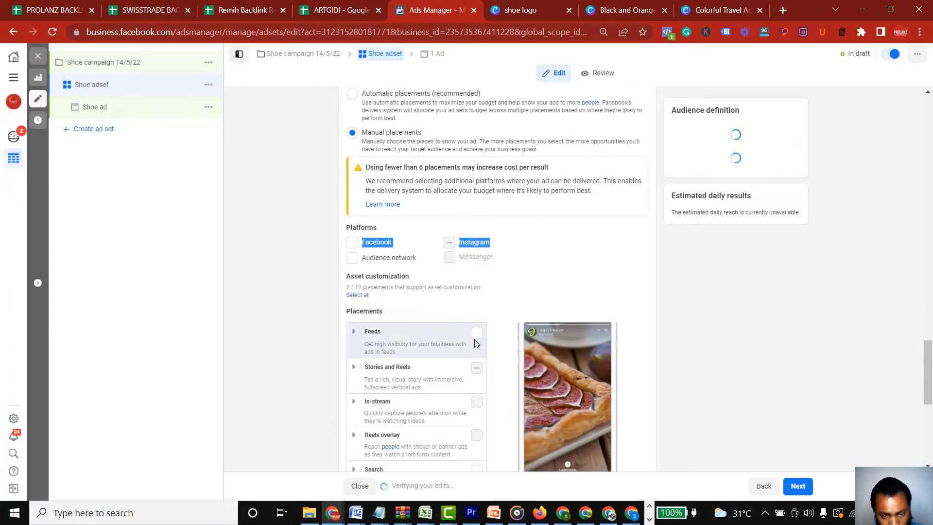
left_click(476, 272)
left_click(476, 343)
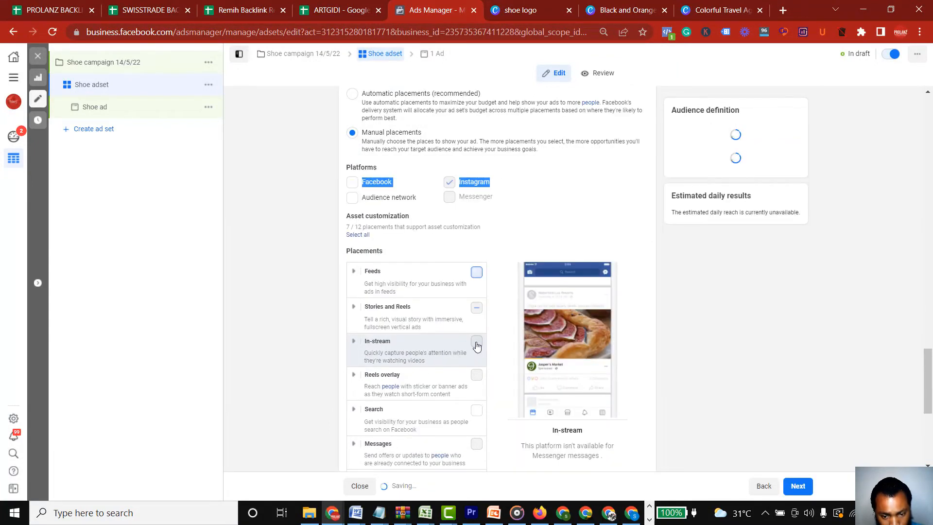
left_click(450, 183)
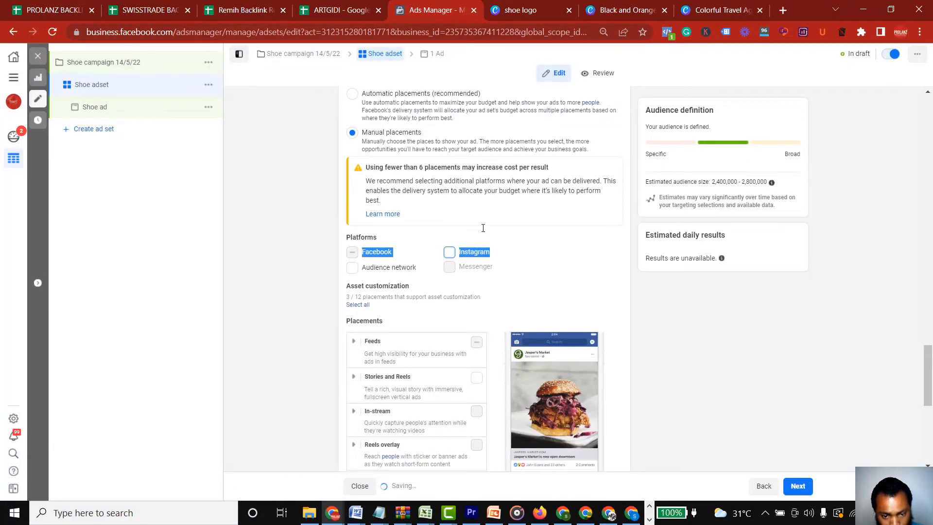
left_click(563, 272)
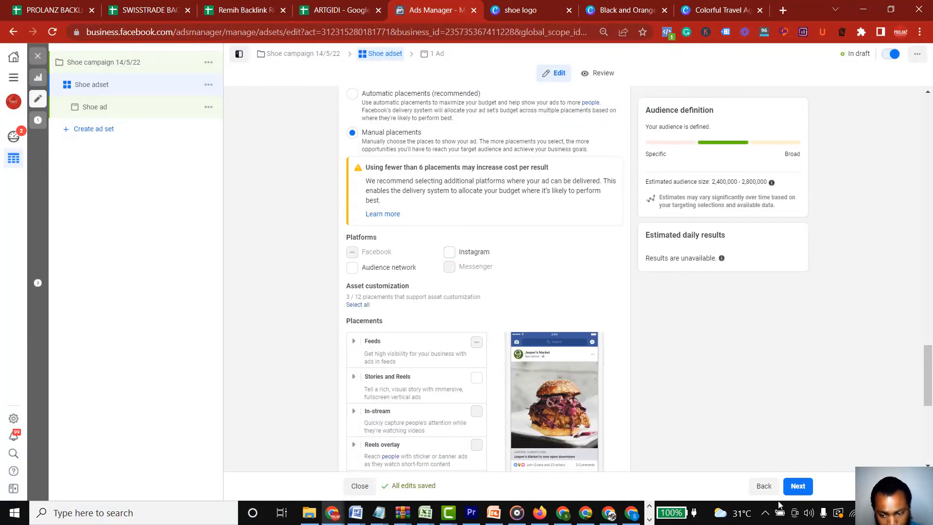
Go back to the Shoe ad and examine its identity, ad setup, primary text, call to action and message template settings
left_click(795, 488)
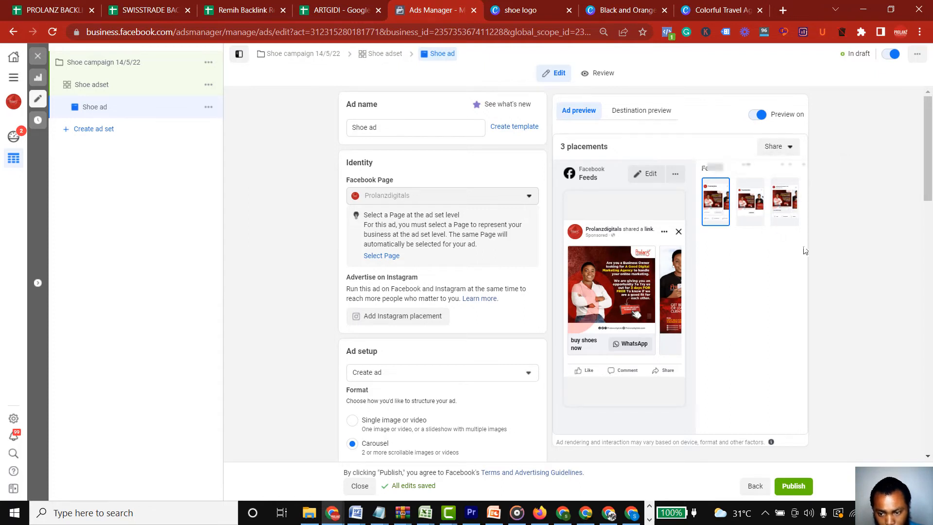
scroll(925, 170, "down", 3)
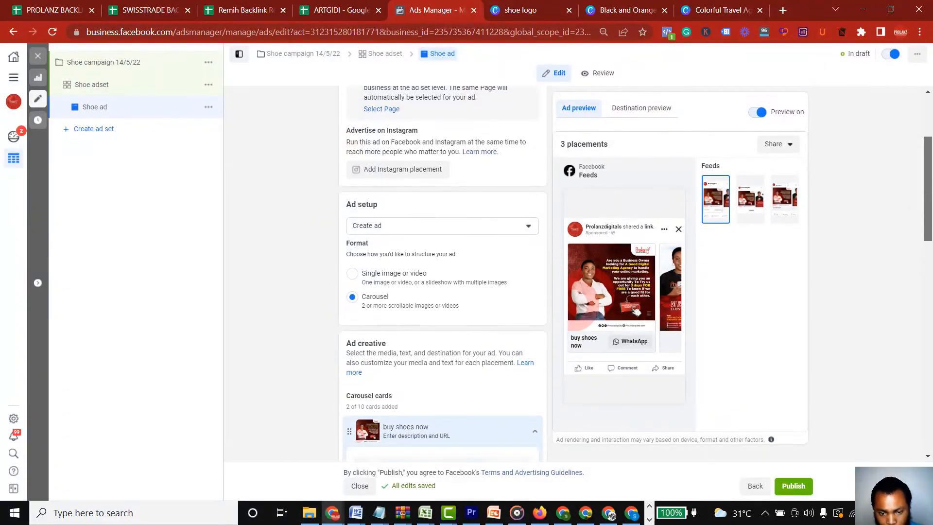
left_click_drag(929, 225, 931, 109)
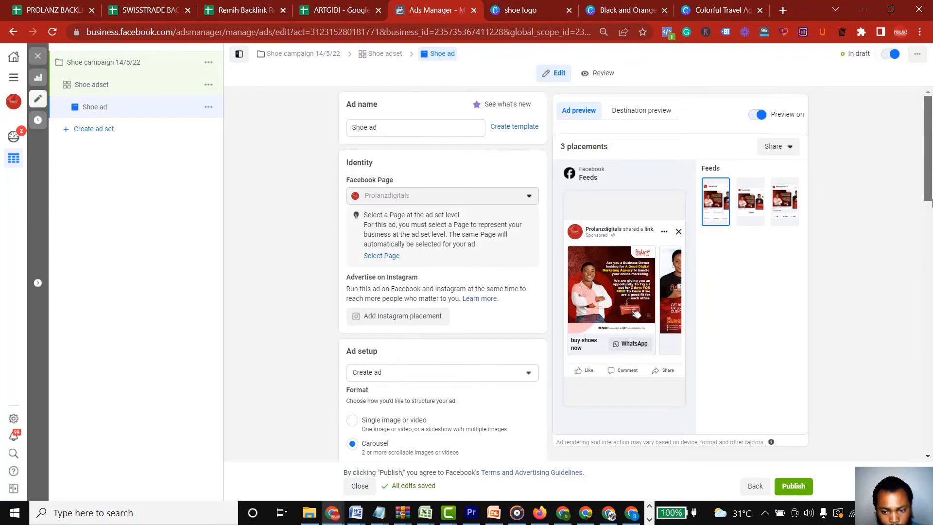
left_click_drag(932, 201, 922, 84)
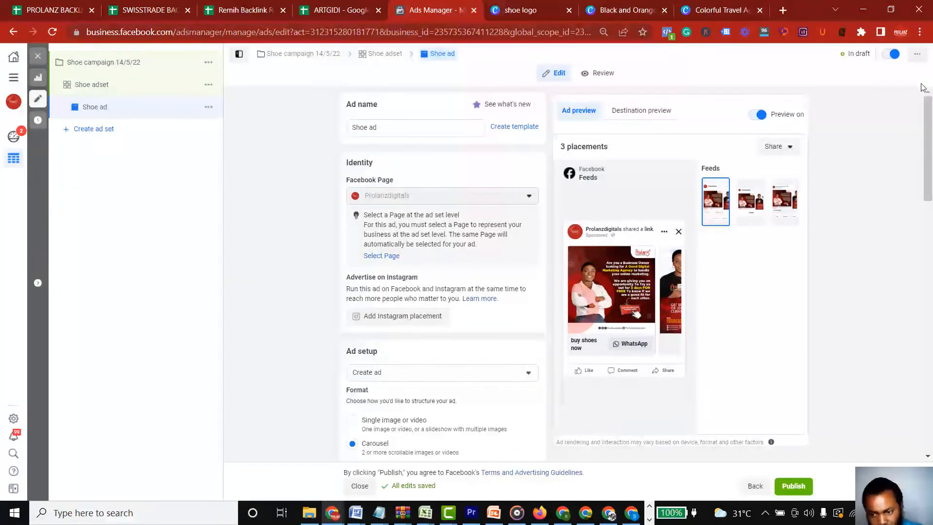
key("ctrl+a")
left_click(865, 129)
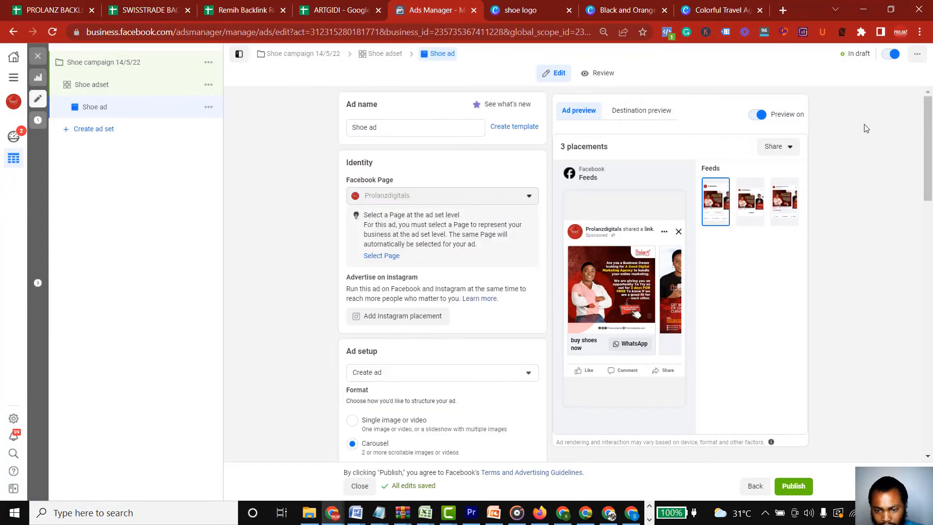
left_click_drag(930, 151, 927, 334)
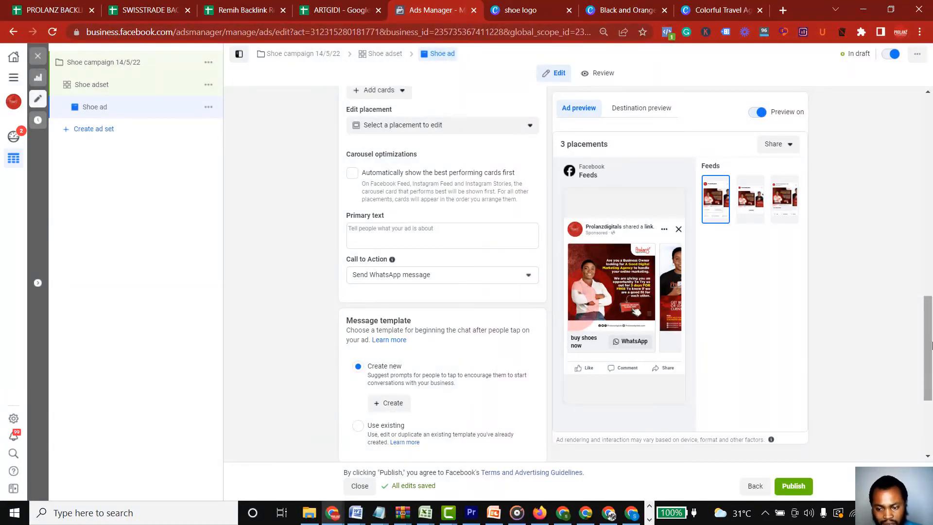
left_click_drag(930, 342, 931, 126)
Change the Shoe ad's format to Single image or video and browse the account images for its media
scroll(602, 238, "down", 3)
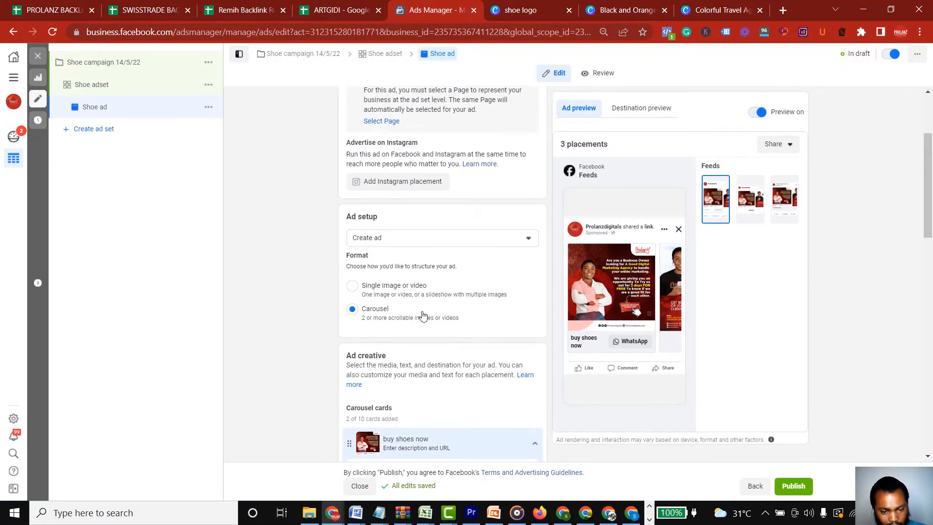
left_click(352, 286)
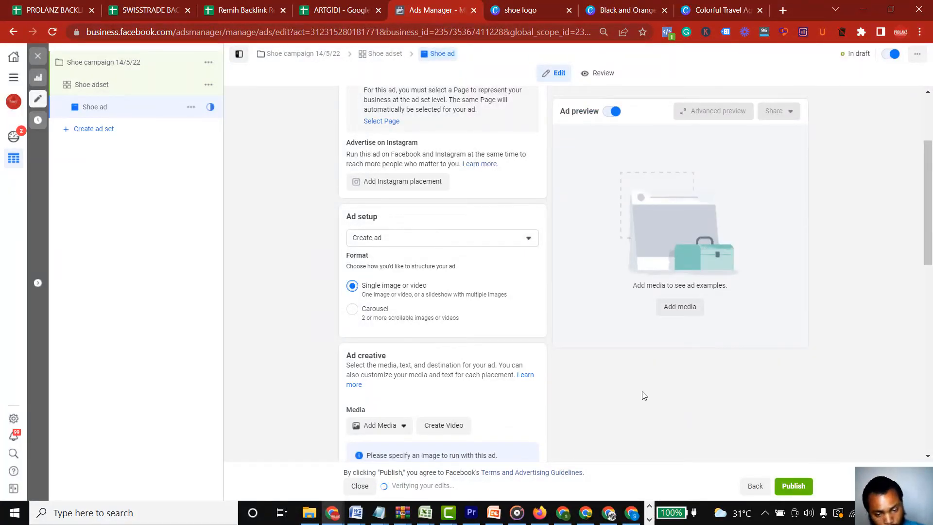
left_click_drag(928, 271, 932, 366)
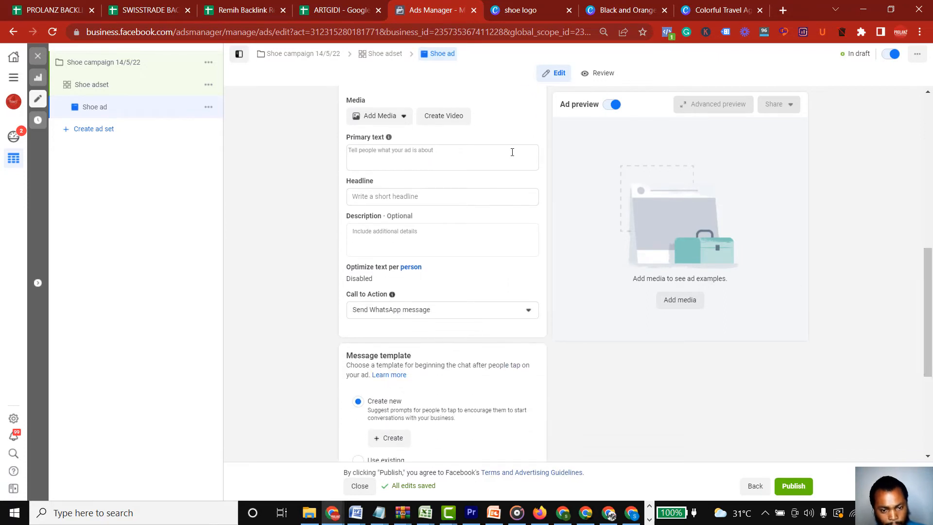
left_click(405, 120)
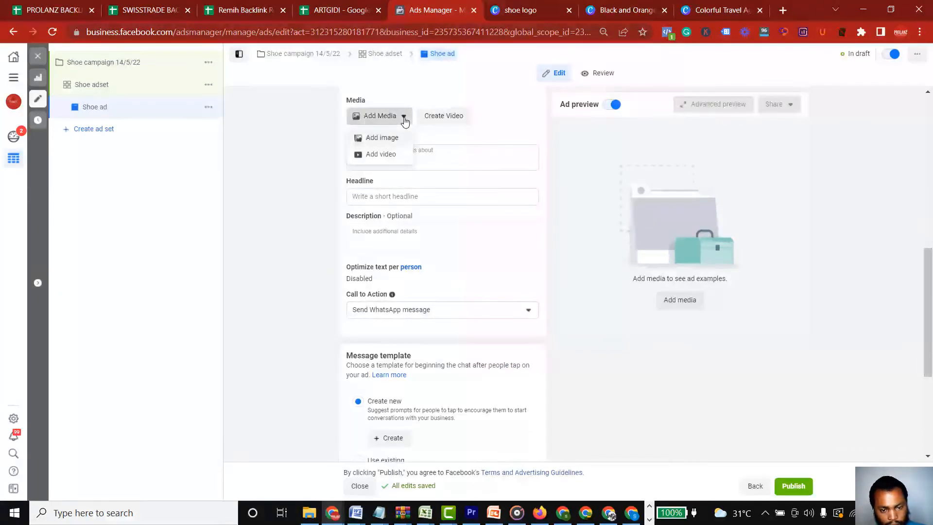
left_click(383, 138)
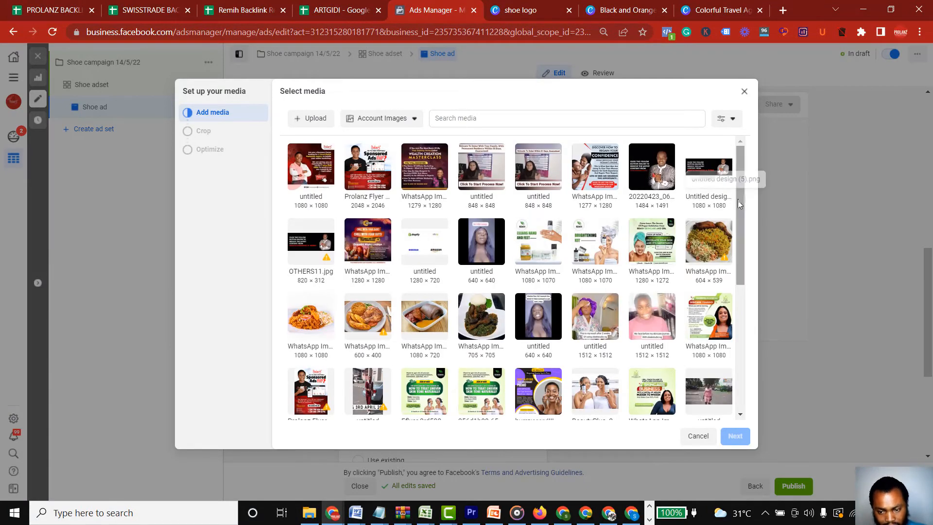
left_click_drag(737, 201, 761, 168)
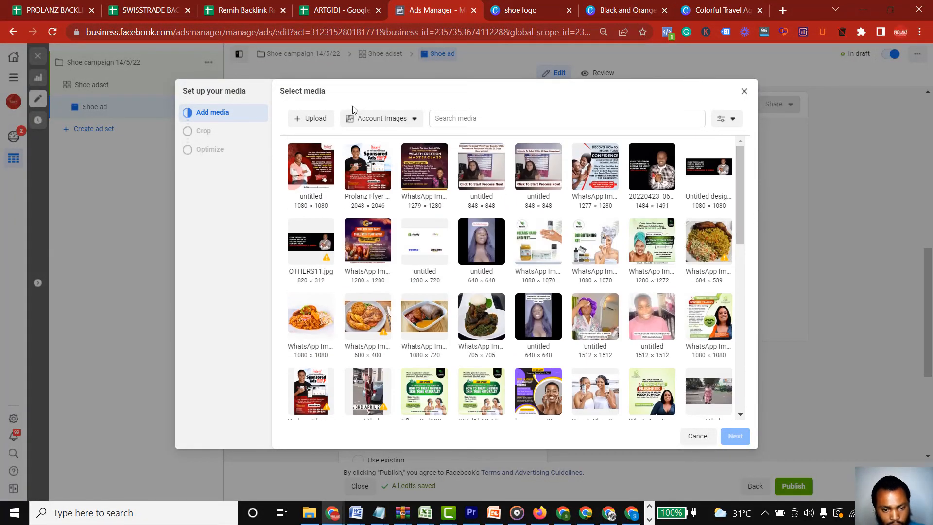
Upload "Black and Orange Shoe Brand Logo" from Downloads and use it as the ad's image with the original crop
left_click(314, 125)
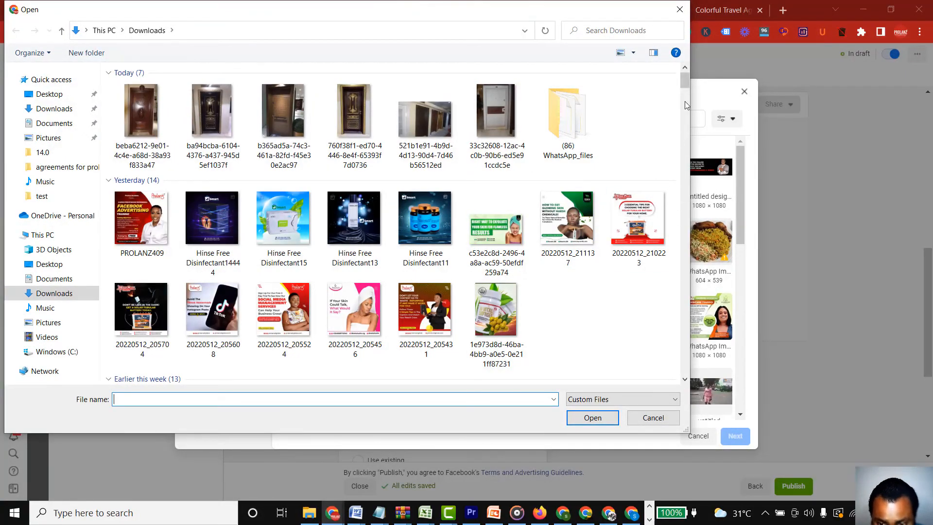
left_click_drag(685, 86, 686, 100)
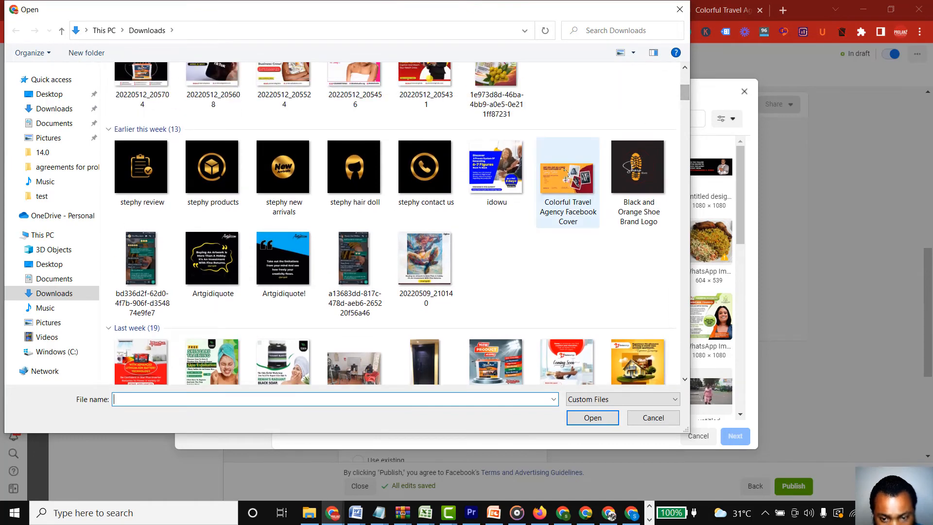
left_click(635, 173)
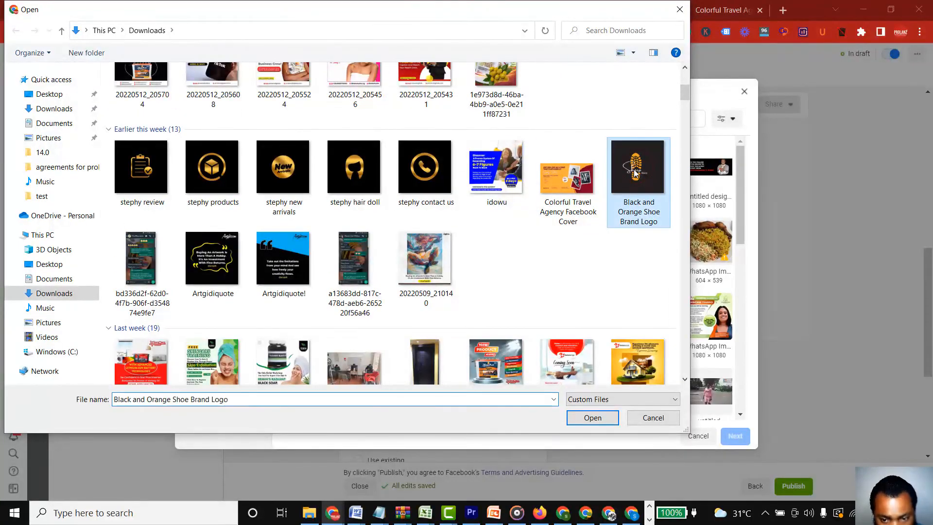
left_click(595, 419)
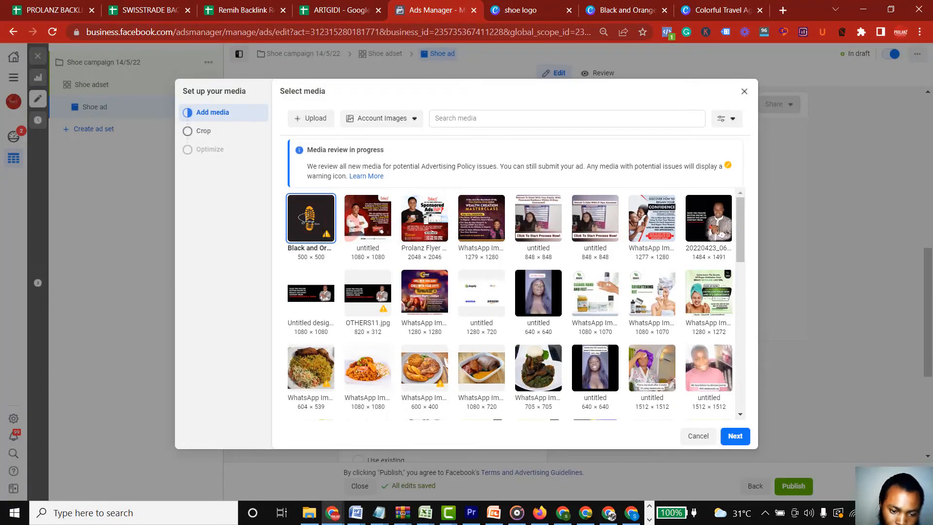
mouse_move(325, 240)
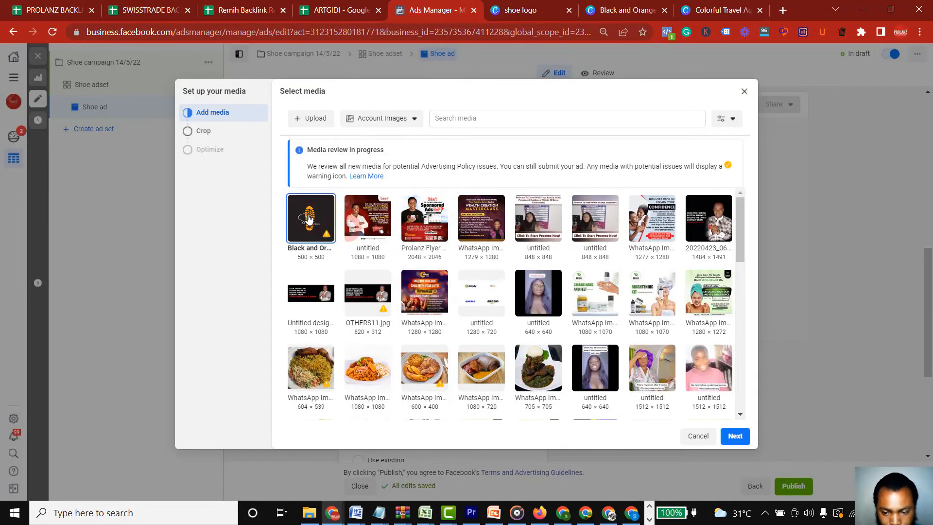
left_click(738, 438)
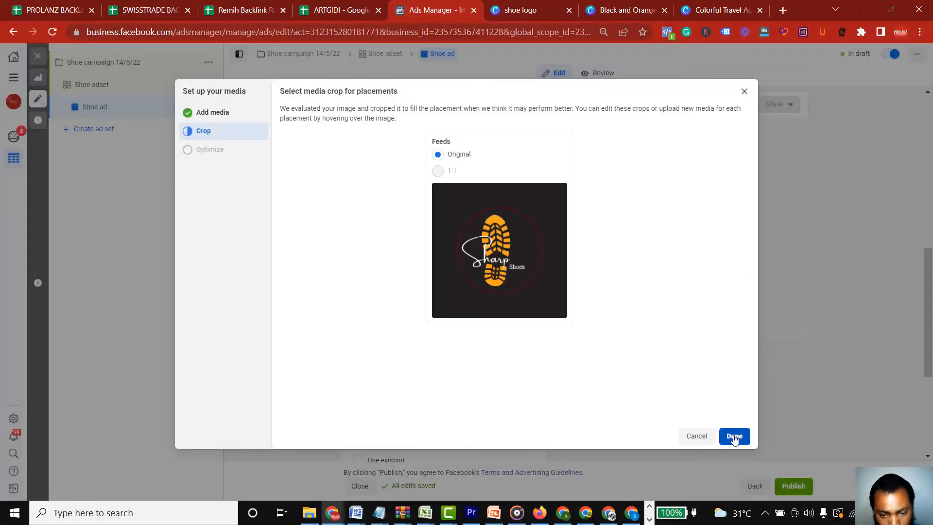
left_click(734, 436)
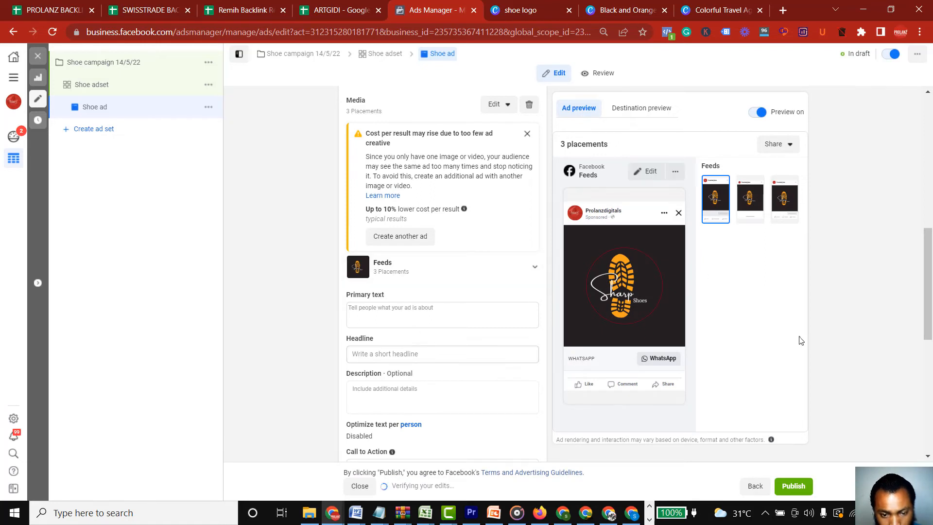
left_click_drag(931, 293, 931, 353)
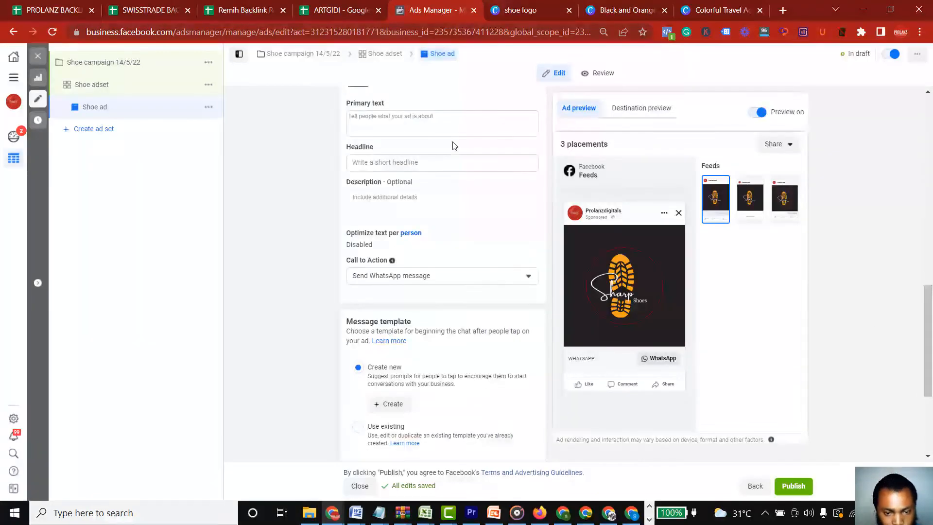
Start the ad's primary text with the line "This shoe is original, and very classic"
left_click(390, 122)
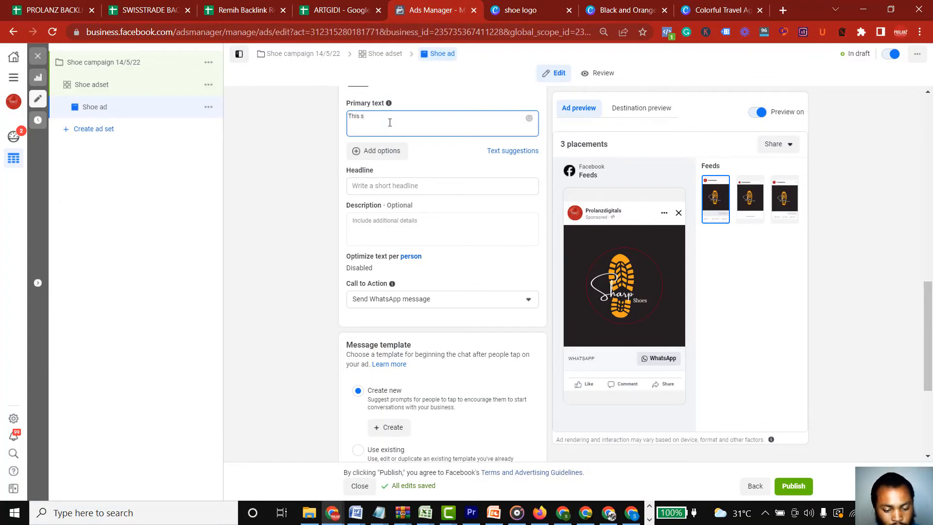
type("This shoe is")
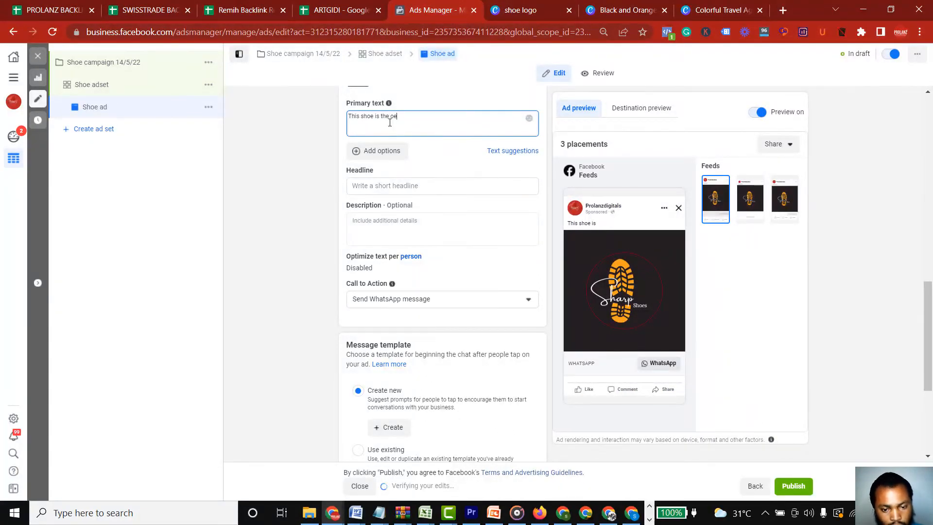
type("the ori")
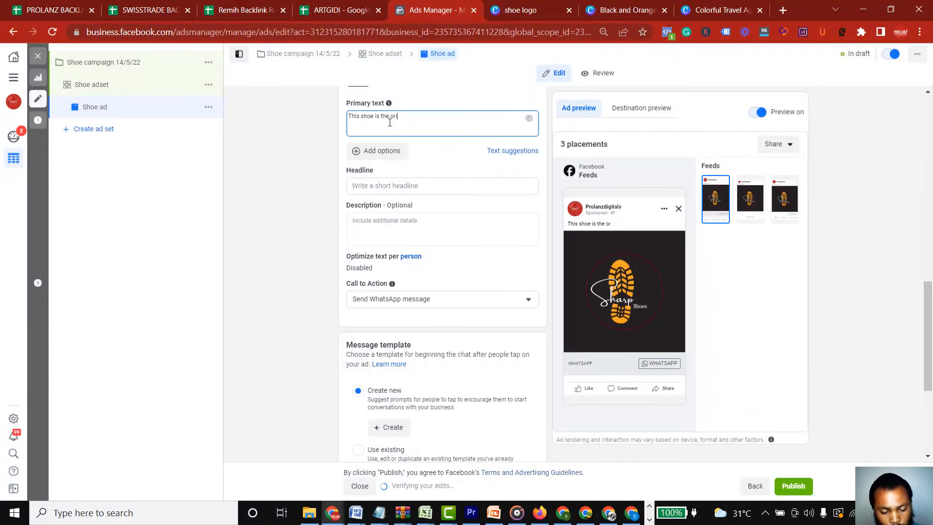
type("ginal")
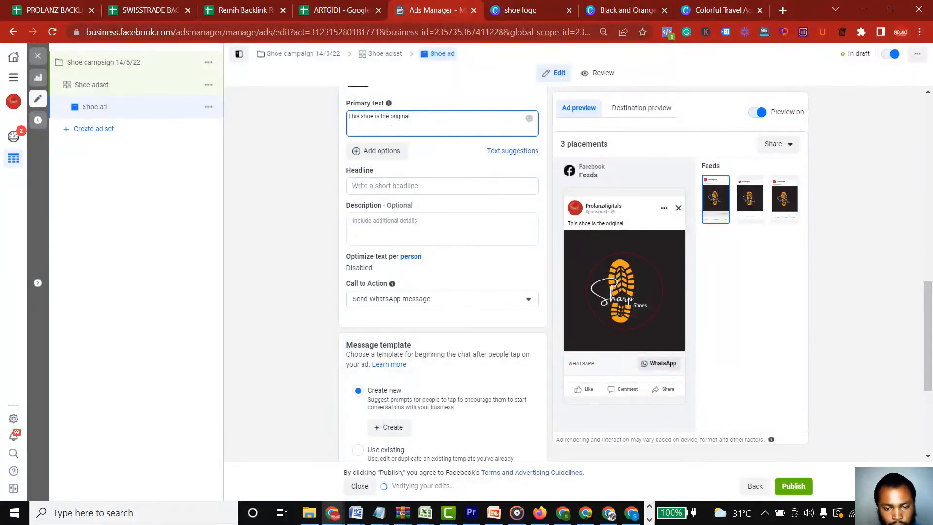
key("BackSpace")
key("BackSpace")
key("BackSpace")
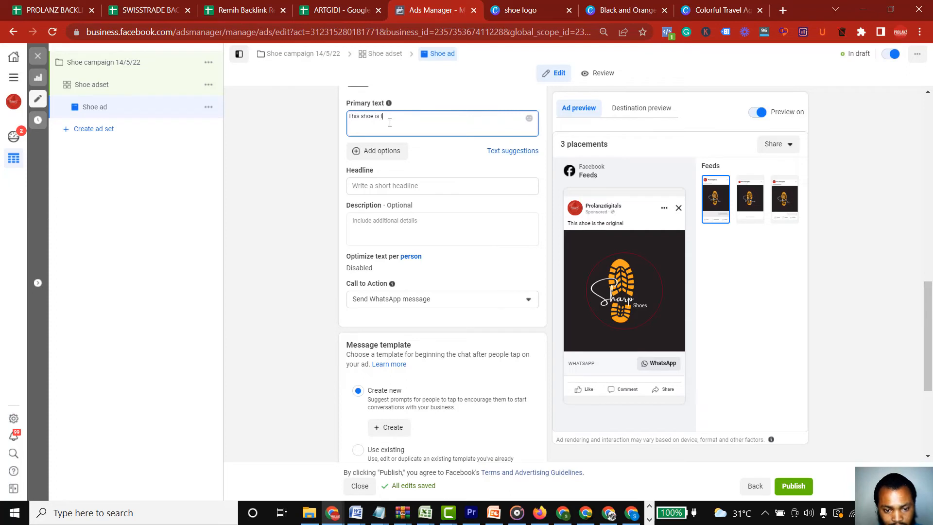
type("ori")
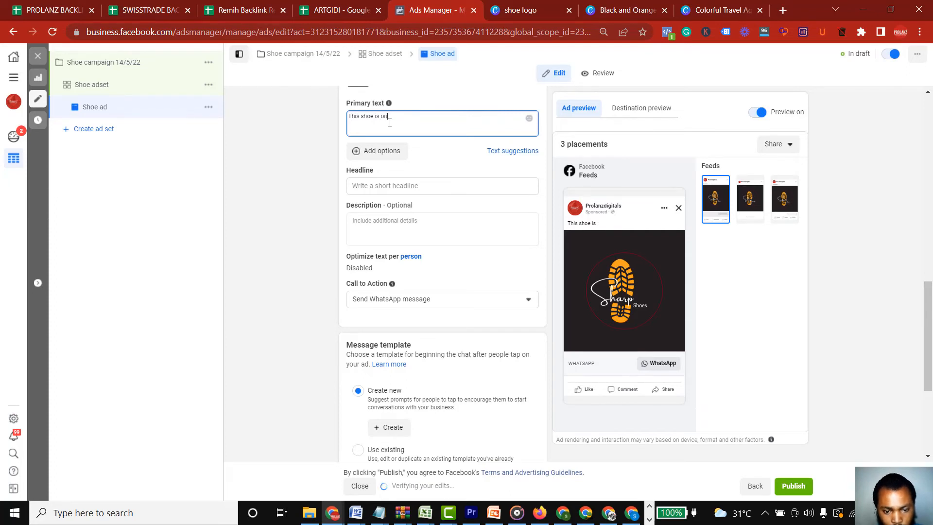
type("ginal, and")
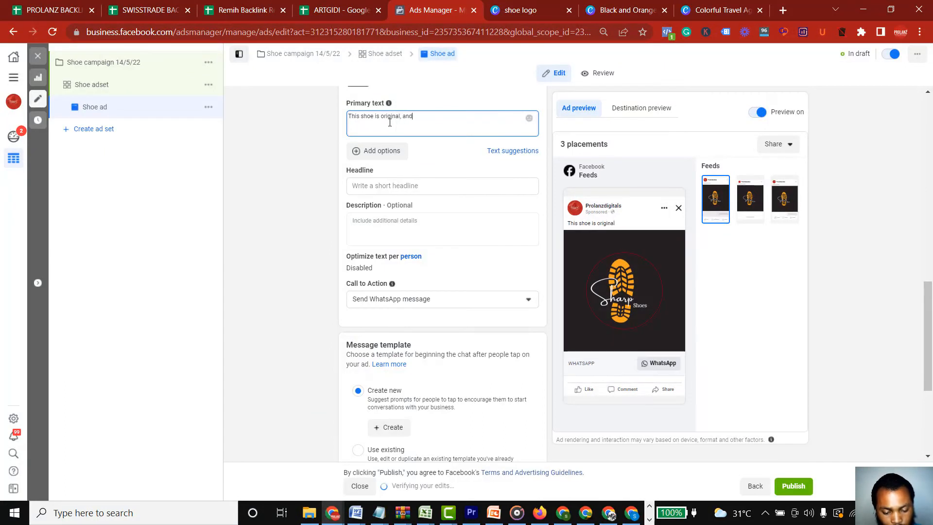
type(" very class")
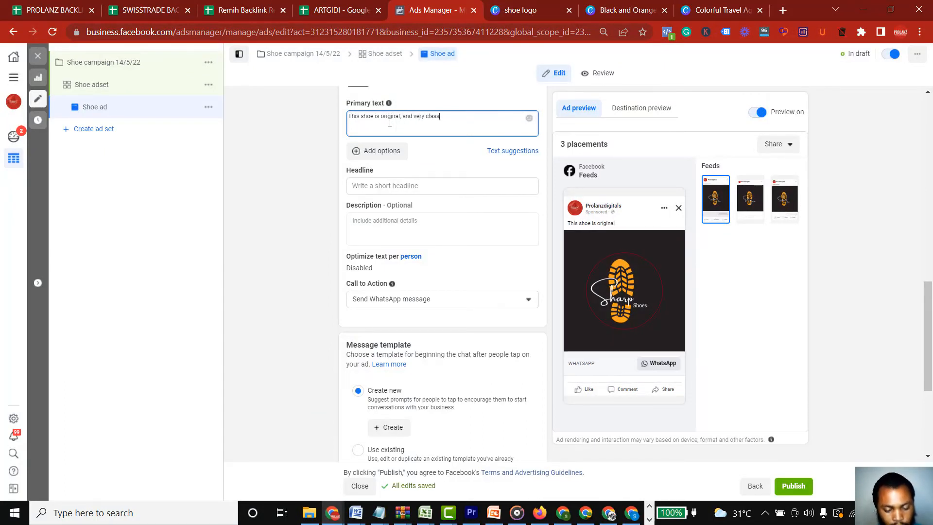
type("ic")
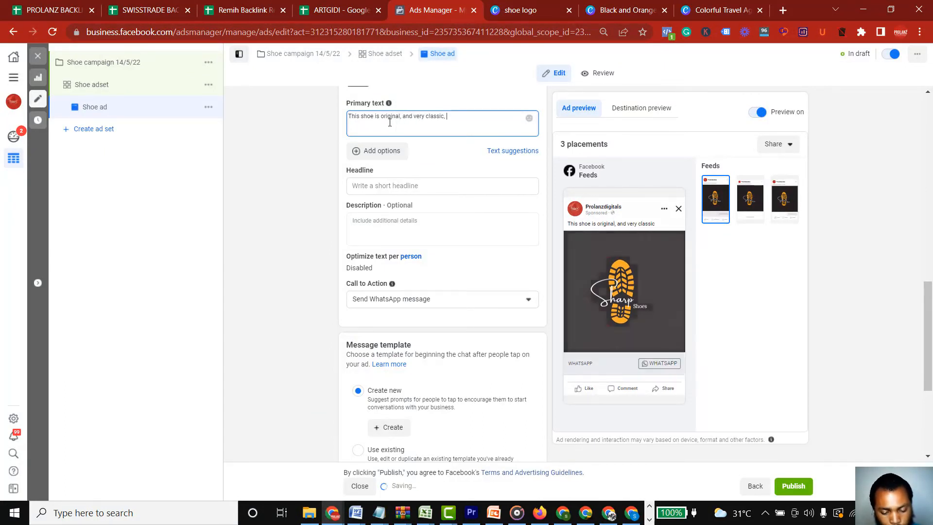
type(",")
key("BackSpace")
key("BackSpace")
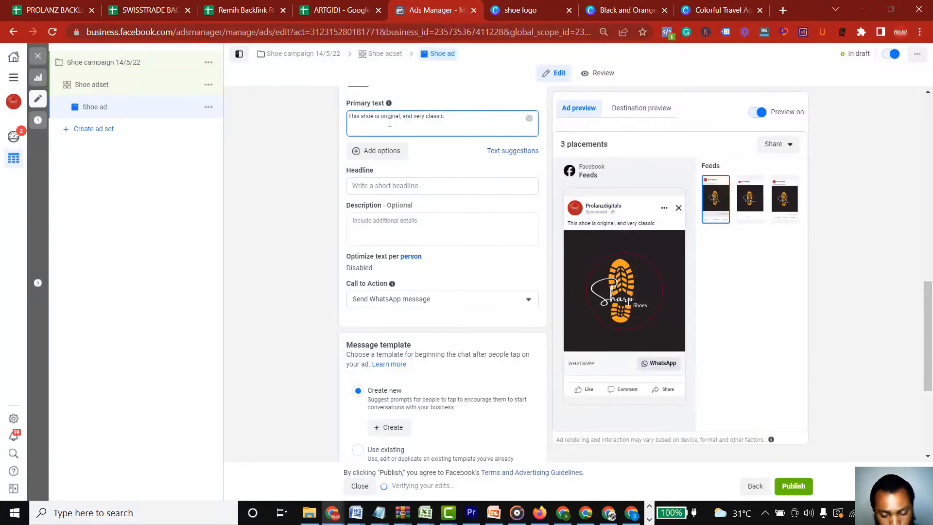
Add a second paragraph to the primary text, after a blank line, reading "Can be worn on any choice of clothes....."
key("Return")
type("Can be")
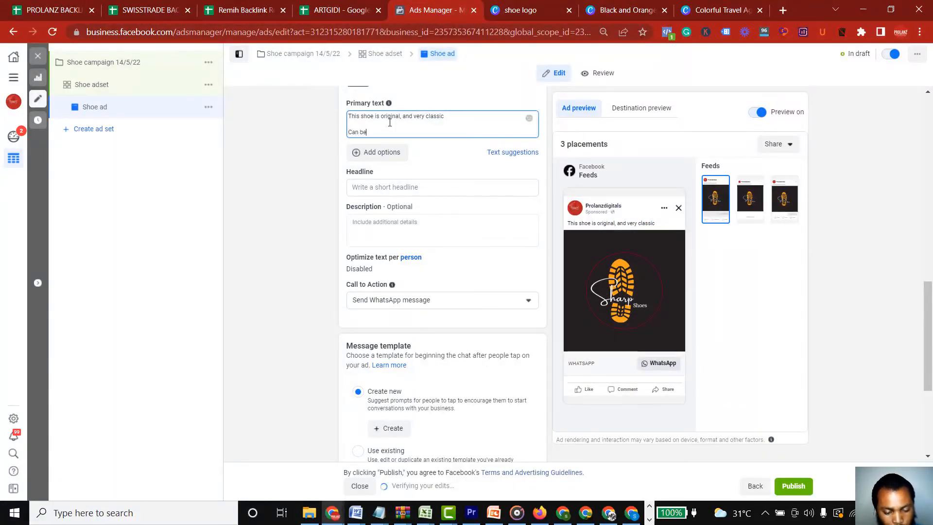
type(" worn")
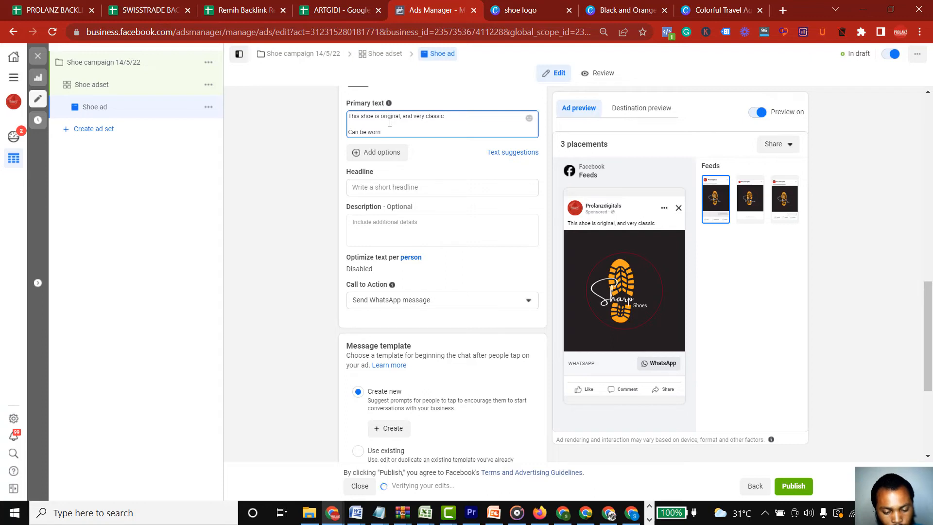
type(" on any ")
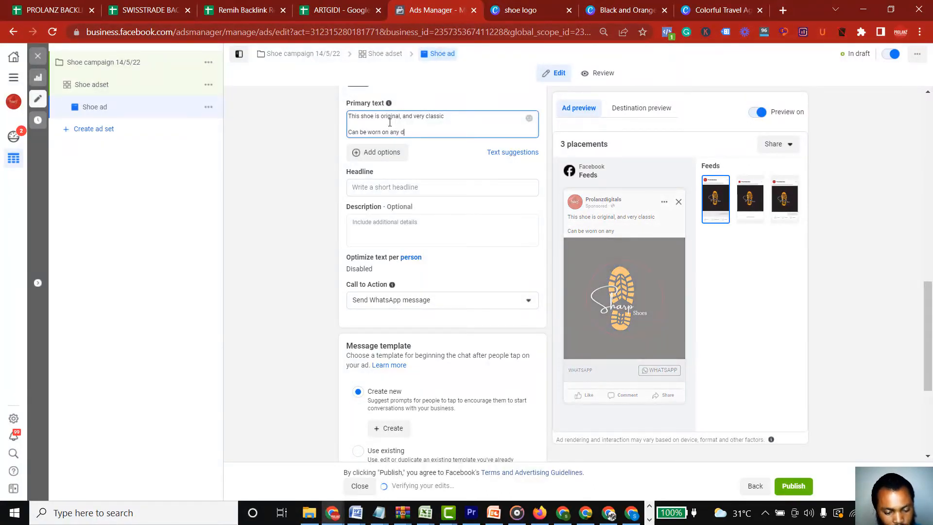
type("d")
key("BackSpace")
type("cl")
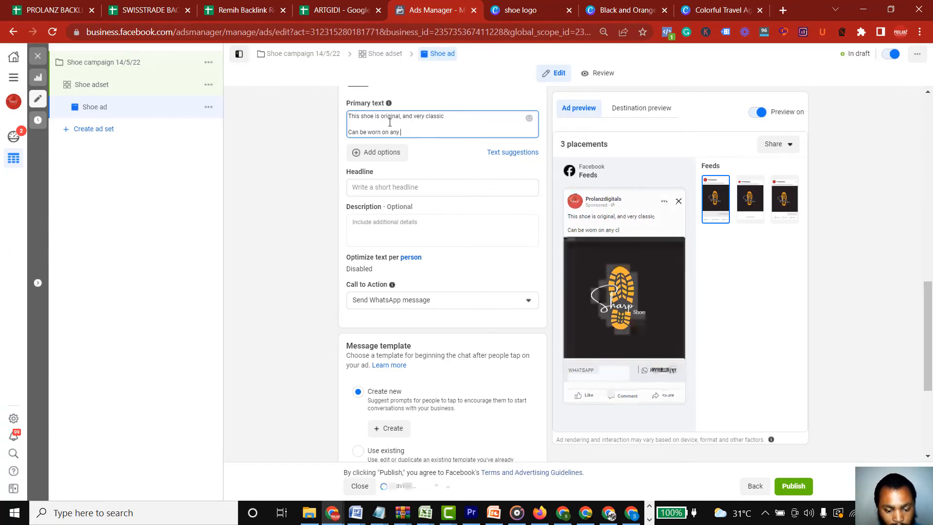
type("hoice of cloth")
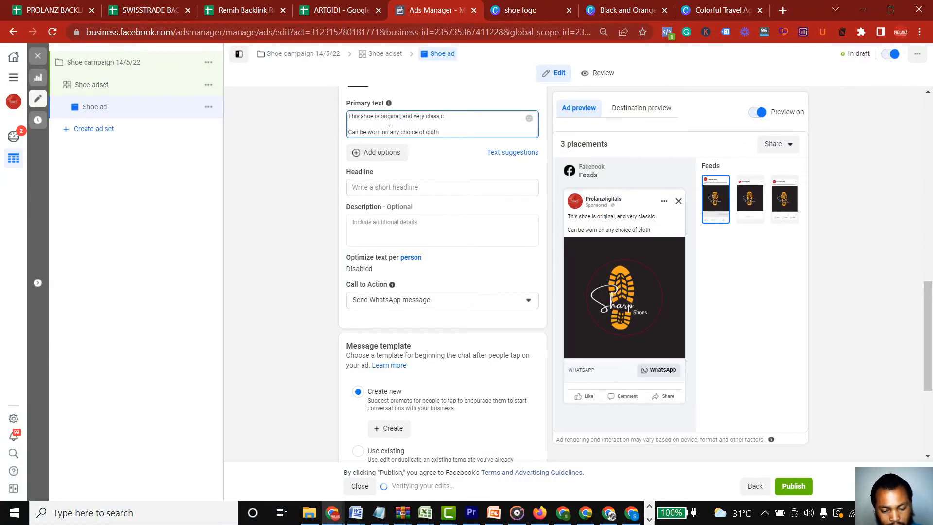
type("es")
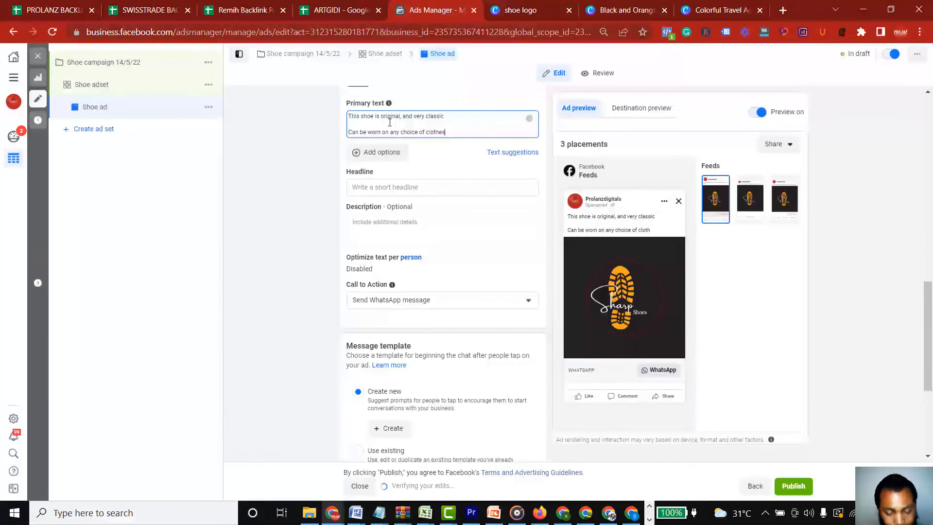
type(".....")
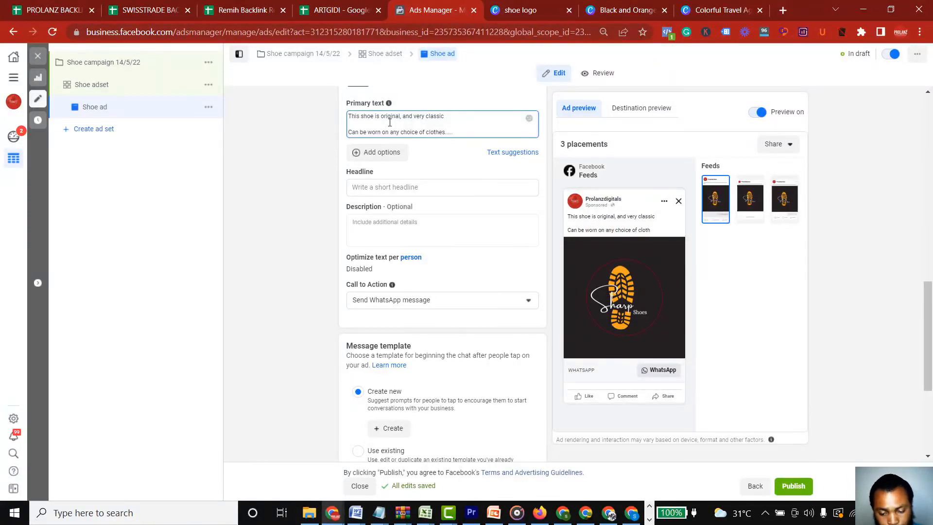
Add a third paragraph to the primary text, after a blank line, reading "Get 25% discount if you order for it today"
key("Return")
key("Return")
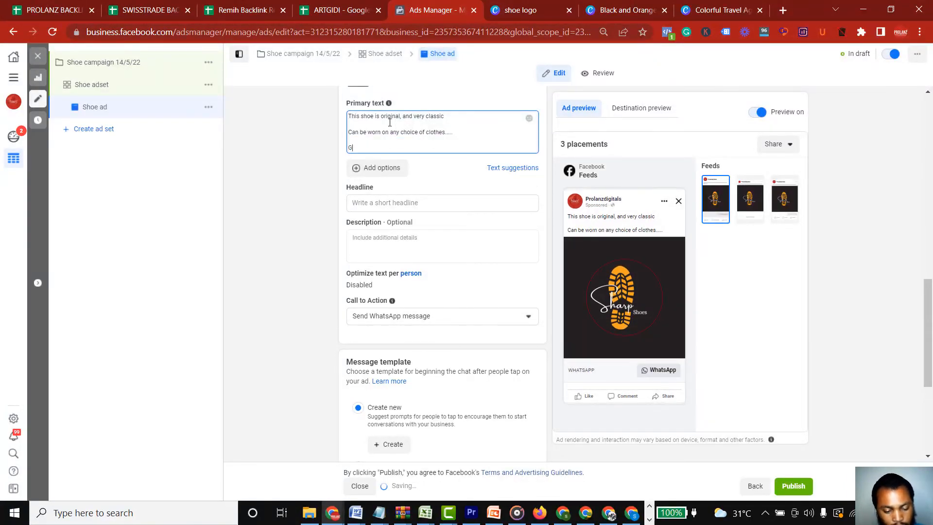
type("Get 25?")
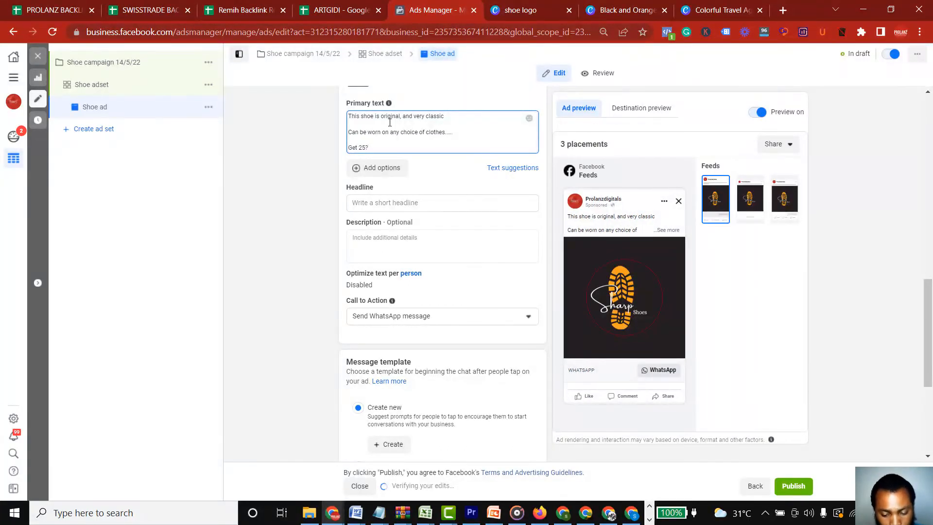
key("BackSpace")
type("%")
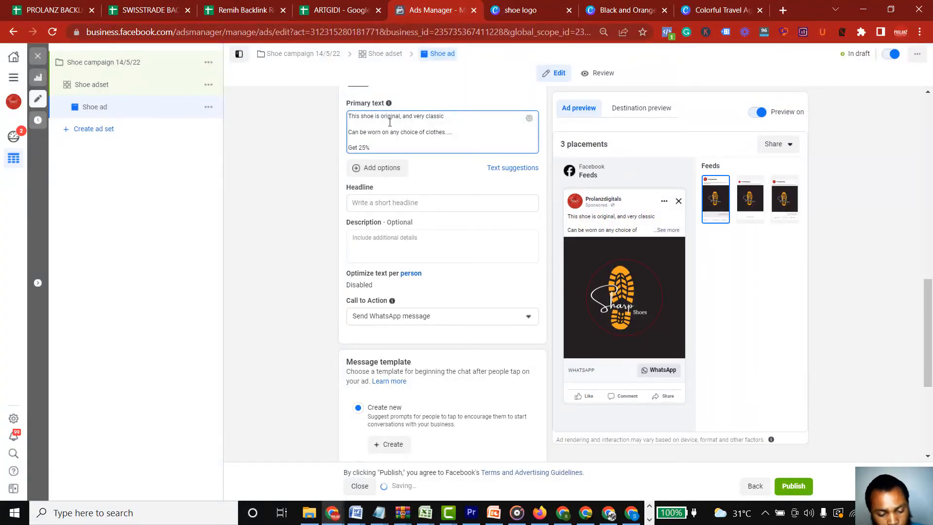
type(" discount ")
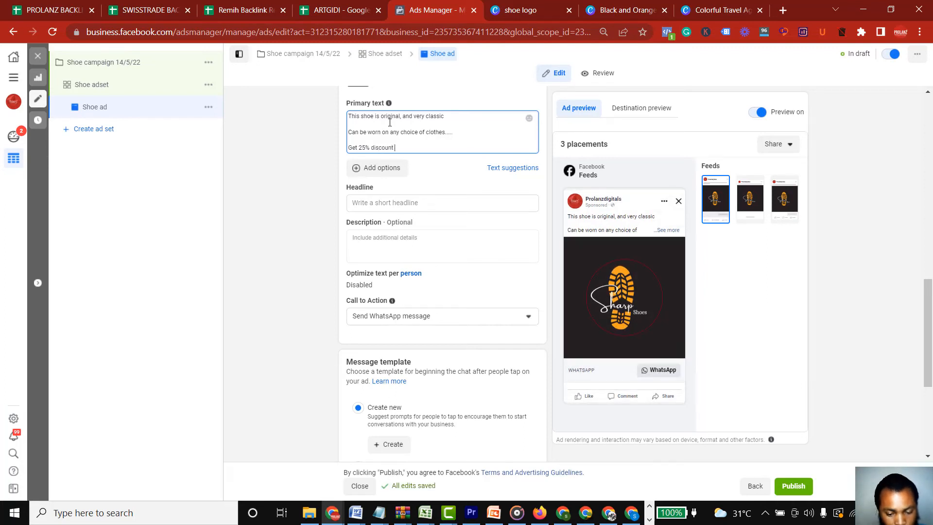
type("if you o")
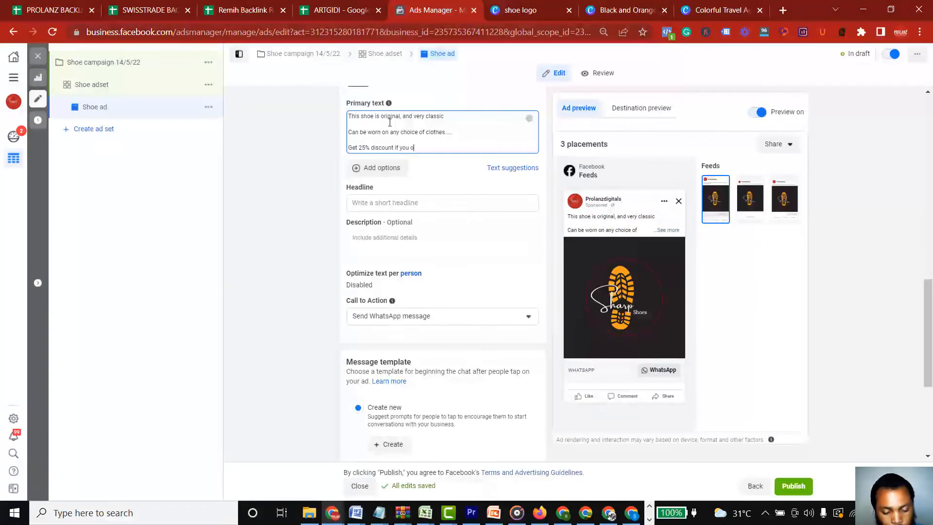
type("rder for it")
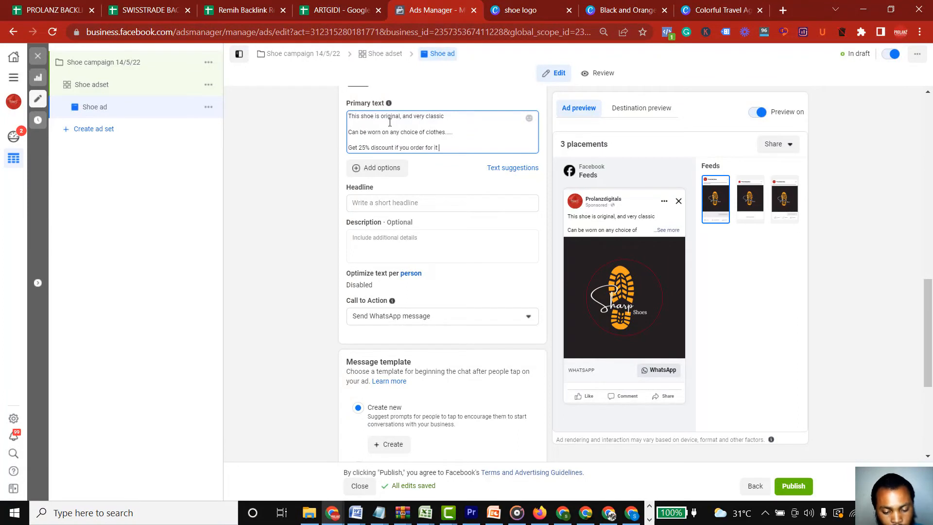
type(" today")
Finish the primary text, after a blank line, with "Also enjoy free shipping and pay on delivery"
key("Return")
key("Return")
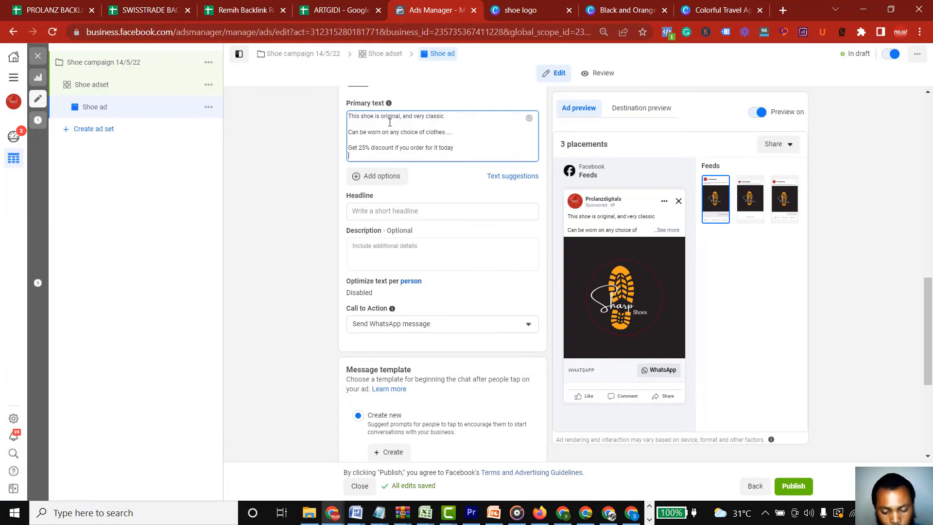
type("Also enj")
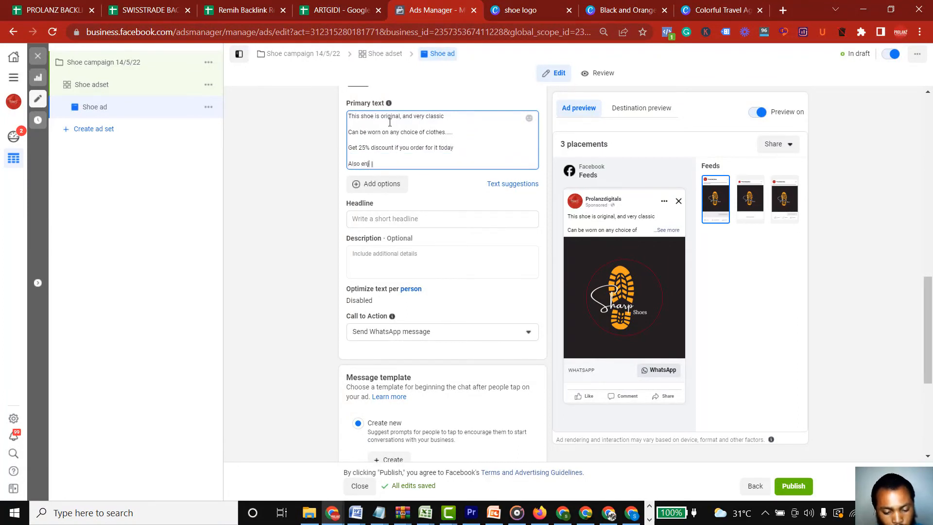
type("oy free shipping an")
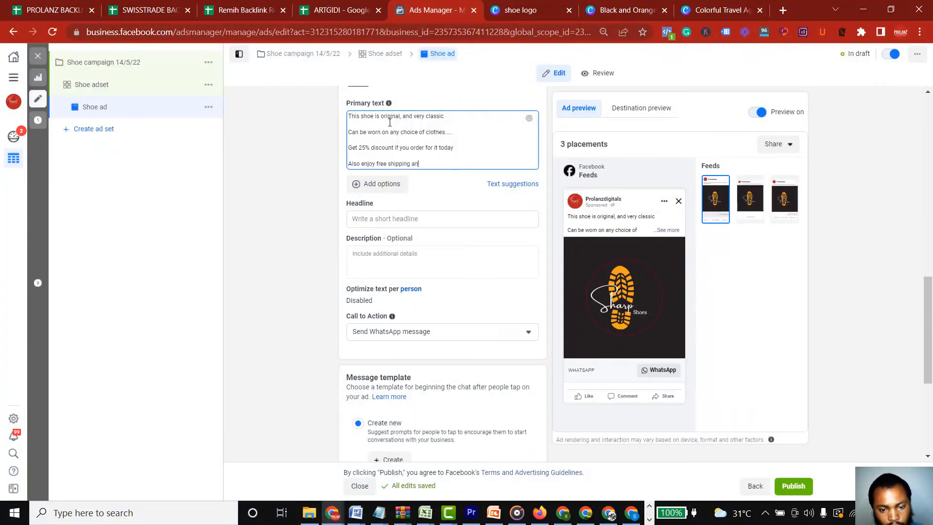
type("d pay ")
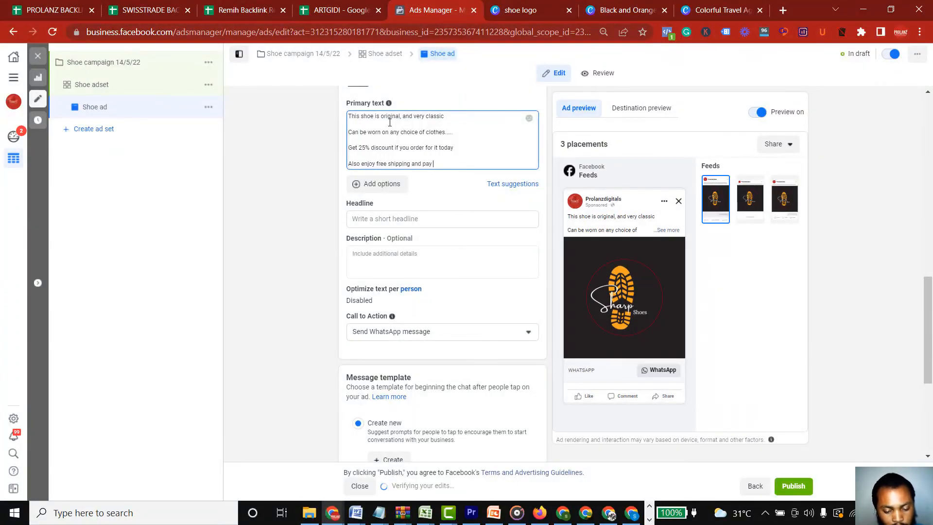
type("on delivery")
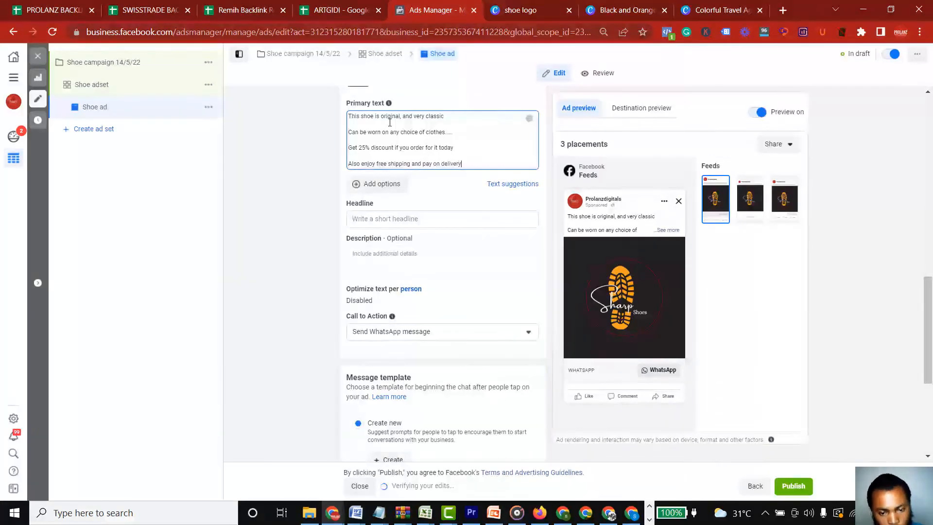
Set the ad's headline to "Free Shipping - Pay On Delivery"
left_click(396, 215)
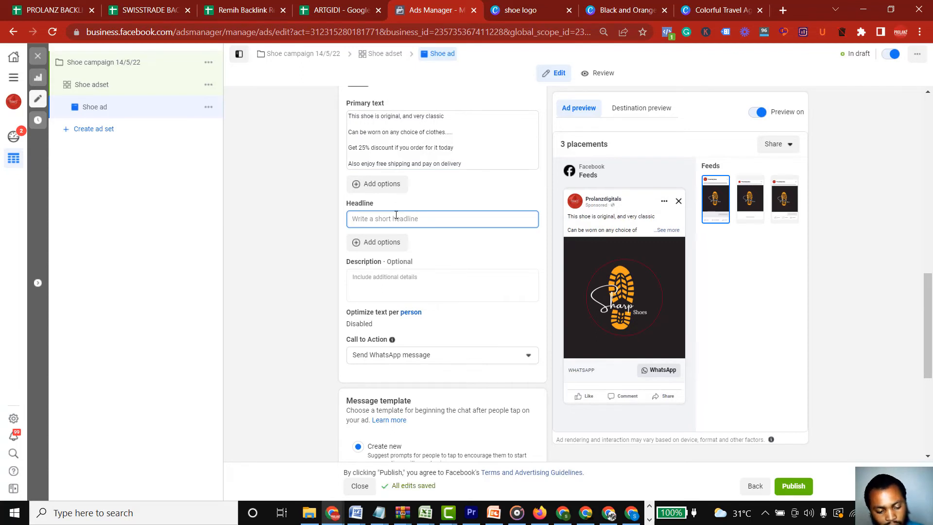
type("Free Shi")
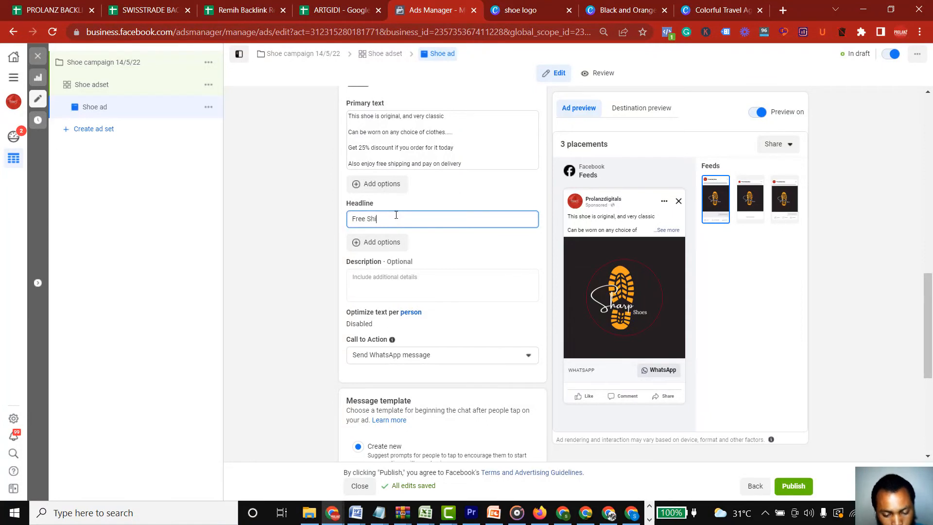
type("pping")
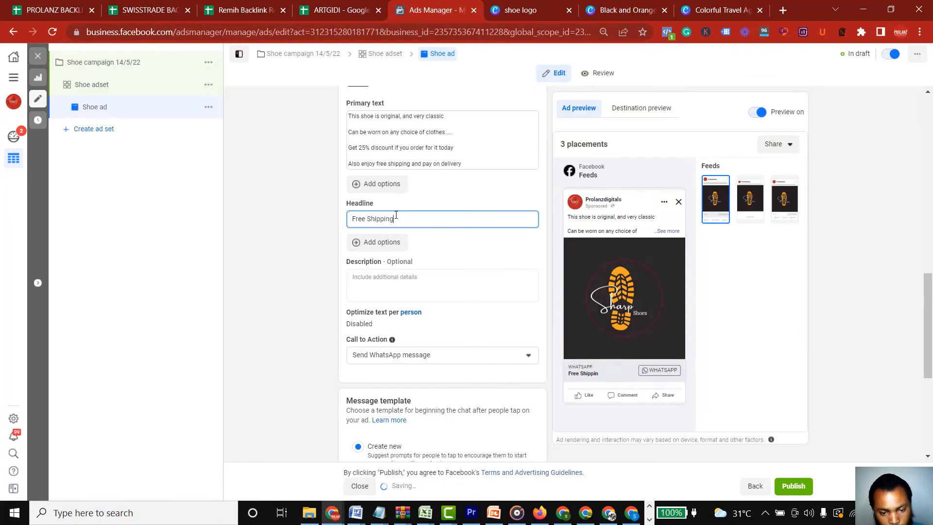
type(" -")
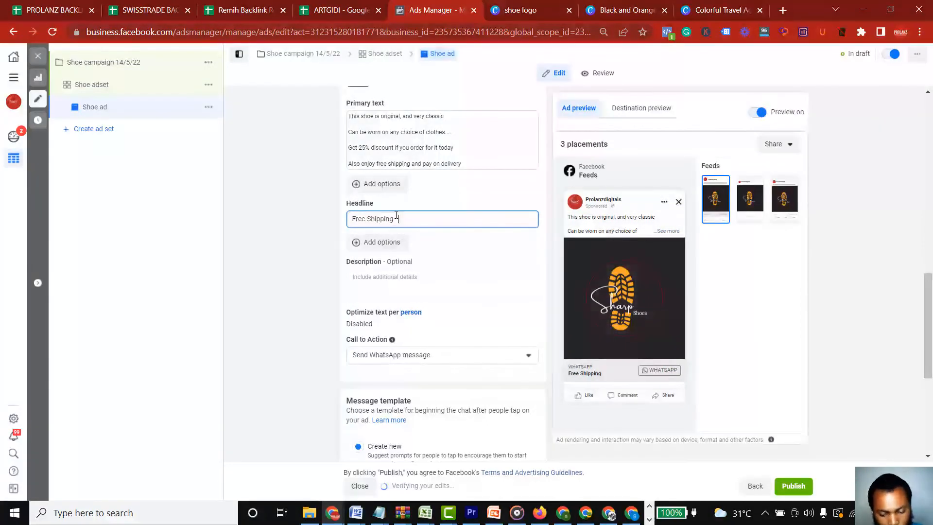
type(" Pay")
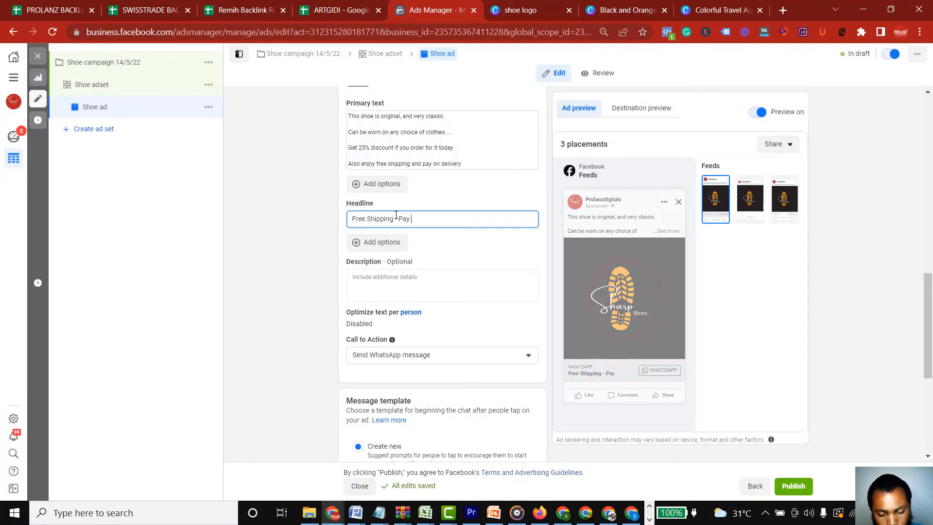
type(" On Del")
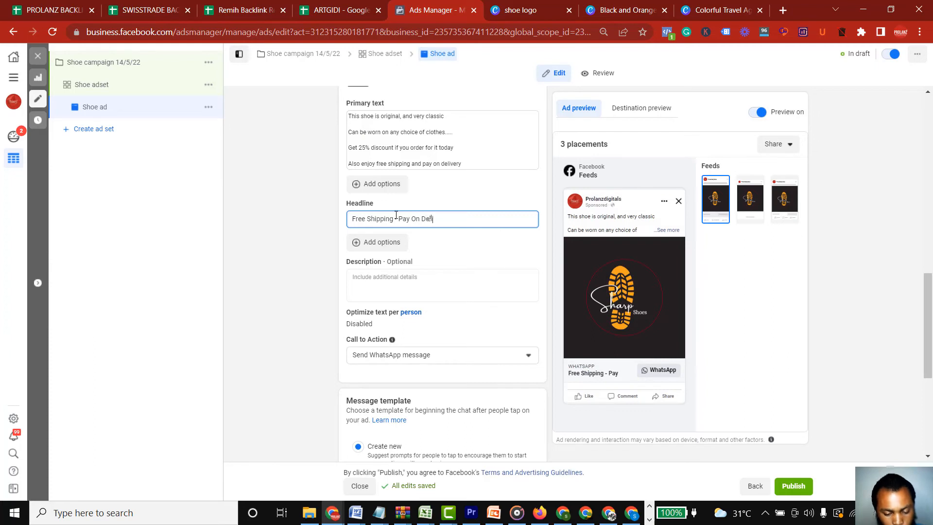
type("ivery")
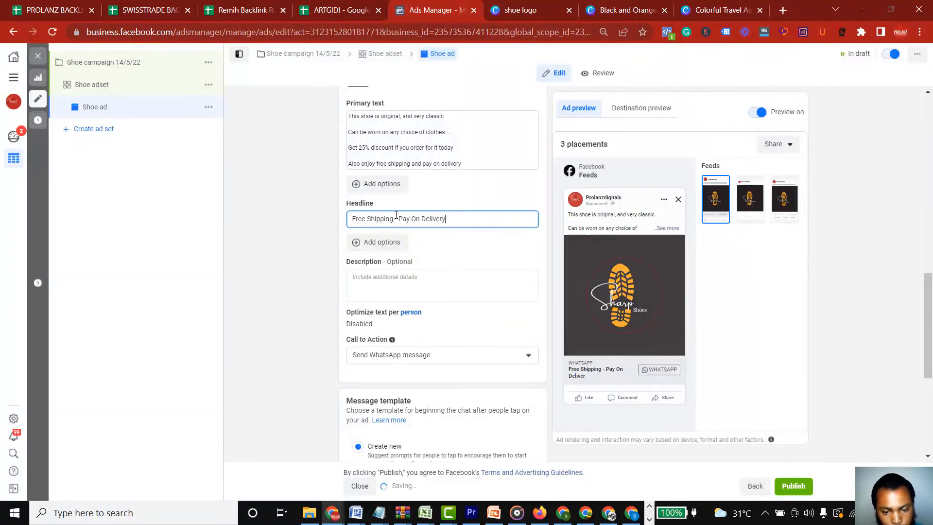
type(" -")
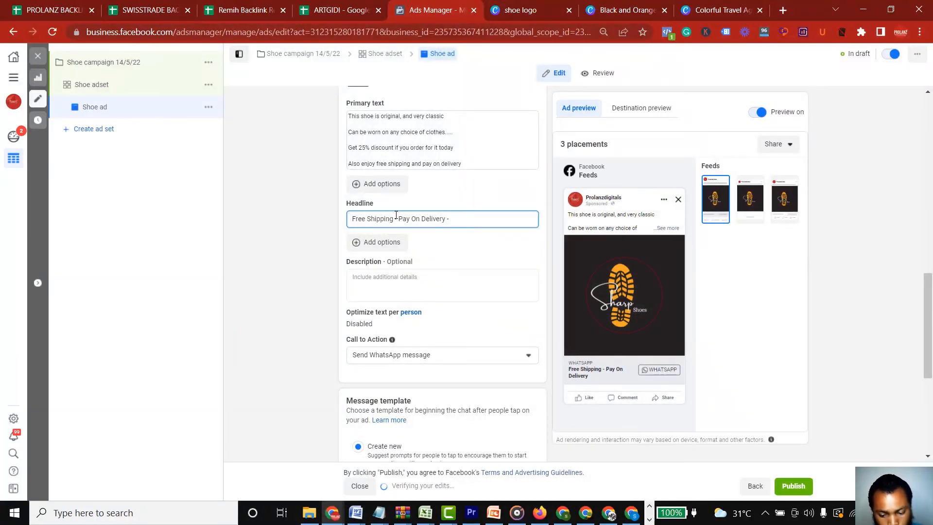
type(" 2")
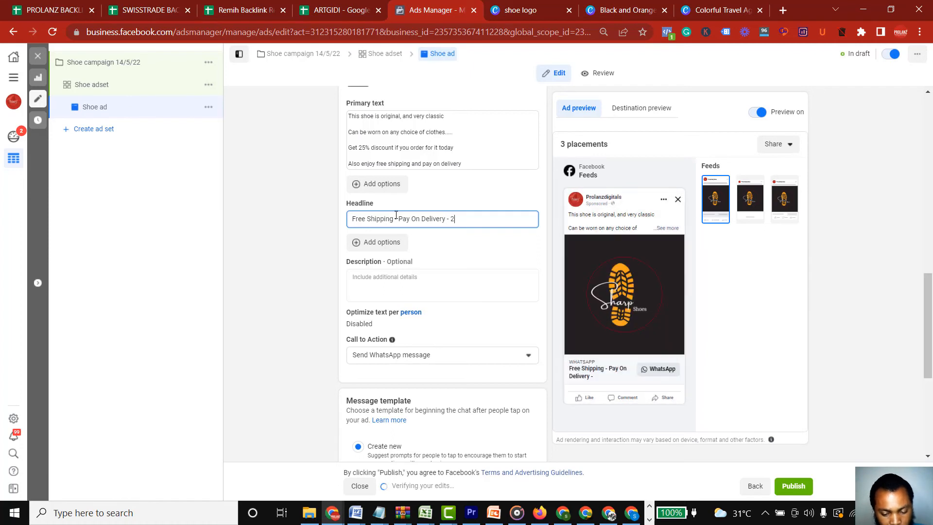
type("5%")
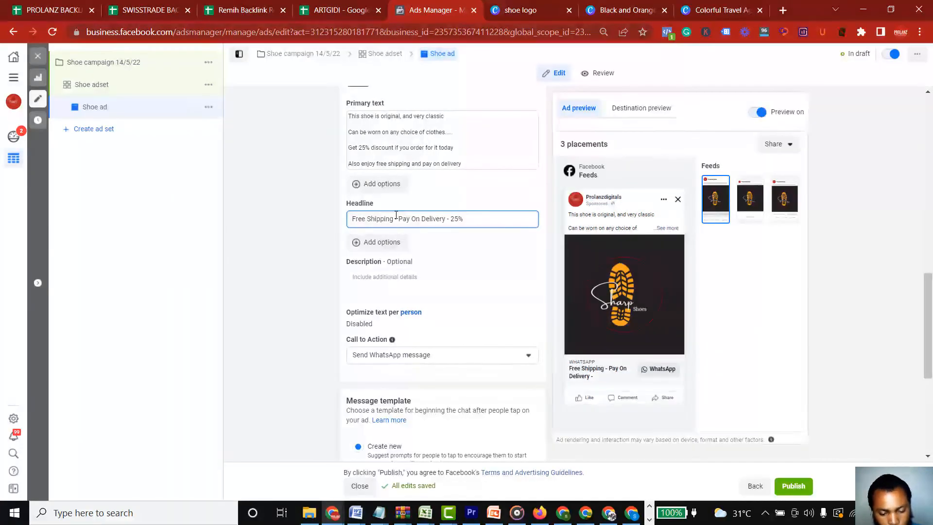
type(" Discount")
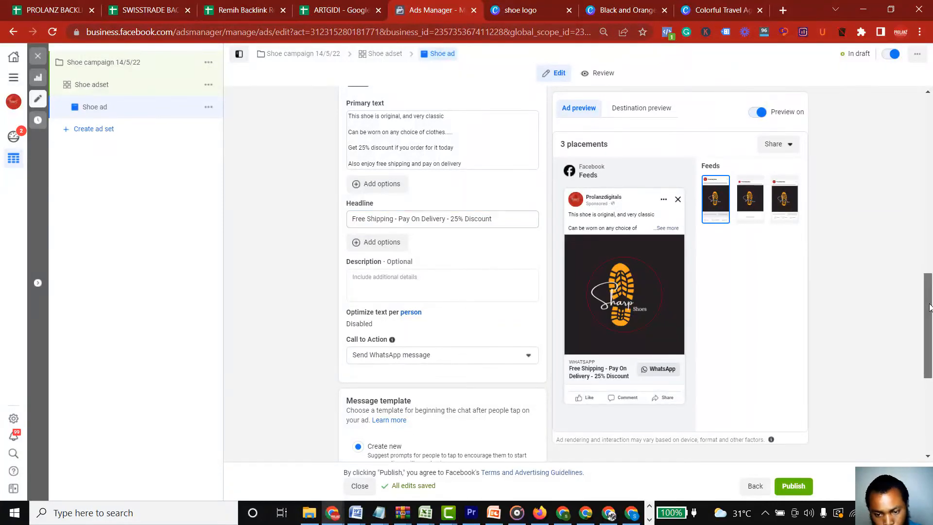
Start creating a new message template for the chat that begins from the ad
left_click_drag(931, 309, 931, 359)
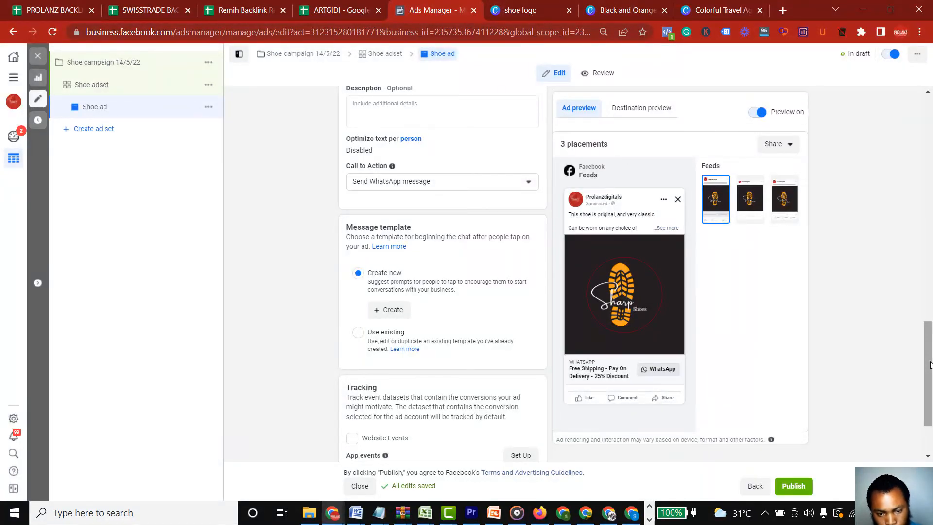
left_click_drag(930, 365, 931, 395)
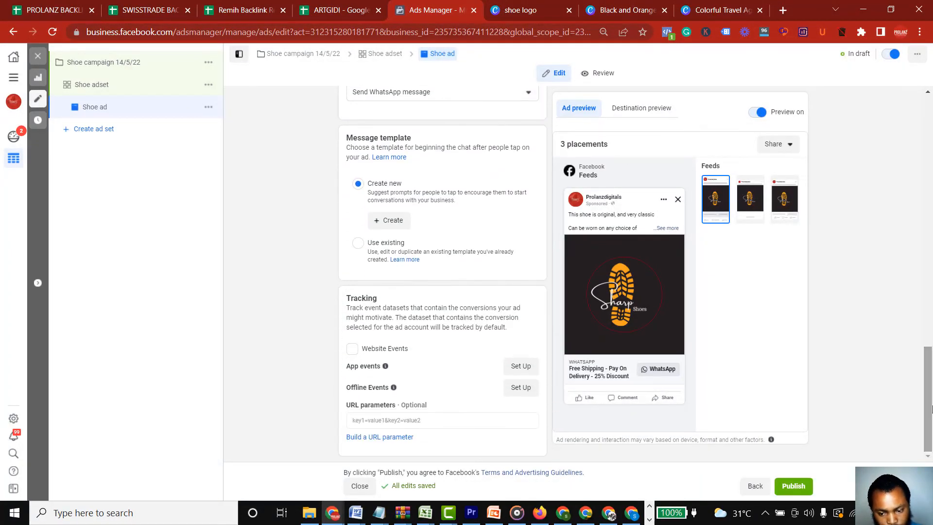
left_click(389, 221)
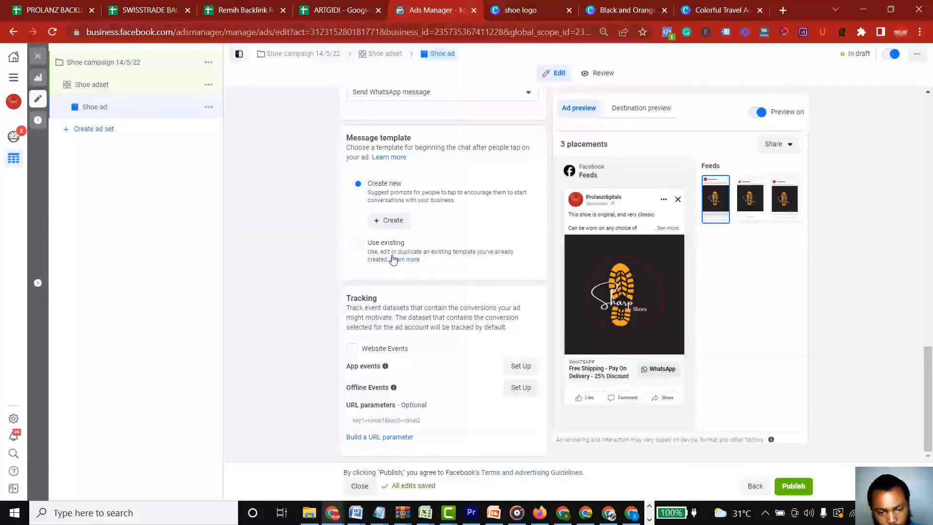
left_click(388, 222)
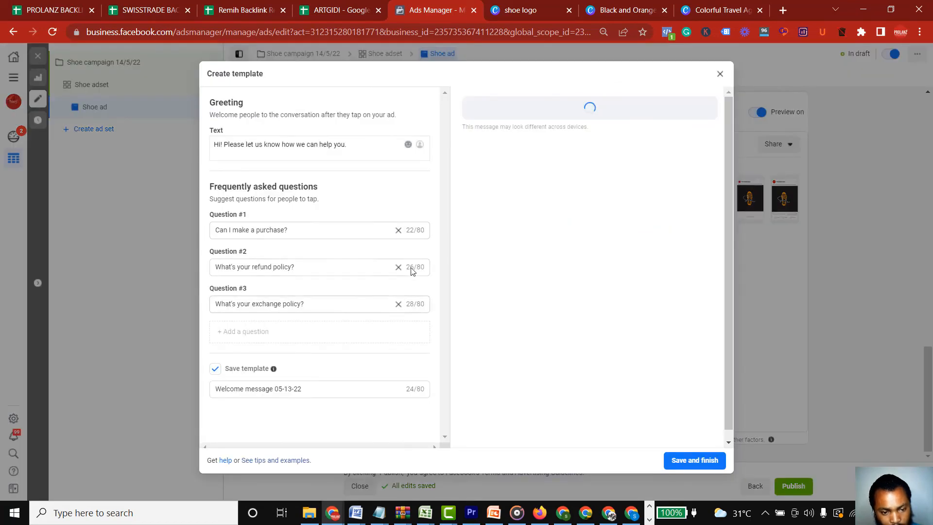
Try to remove the suggested frequently asked questions from the message template
left_click(398, 232)
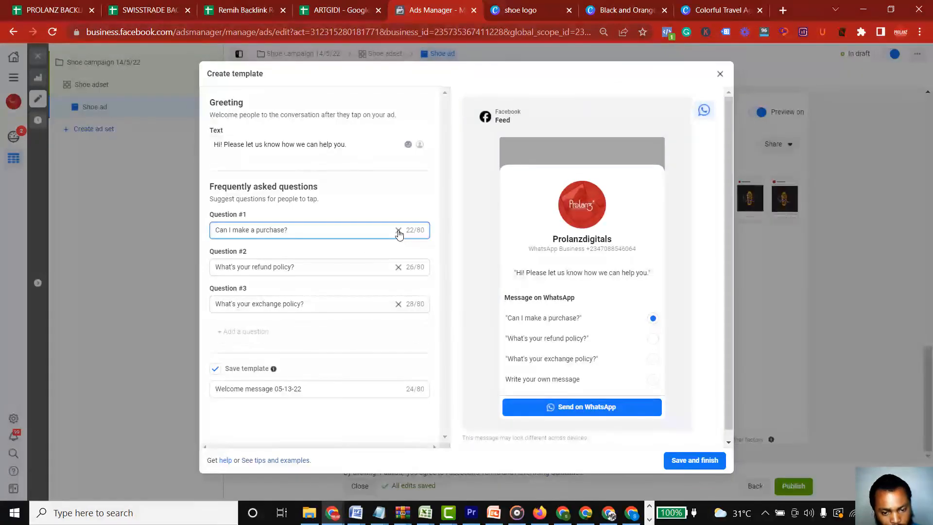
left_click(399, 269)
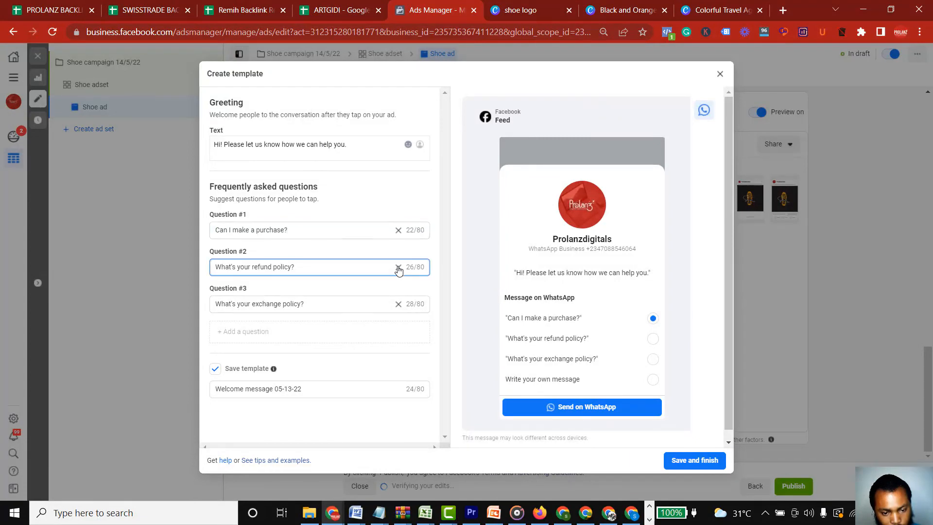
left_click(398, 305)
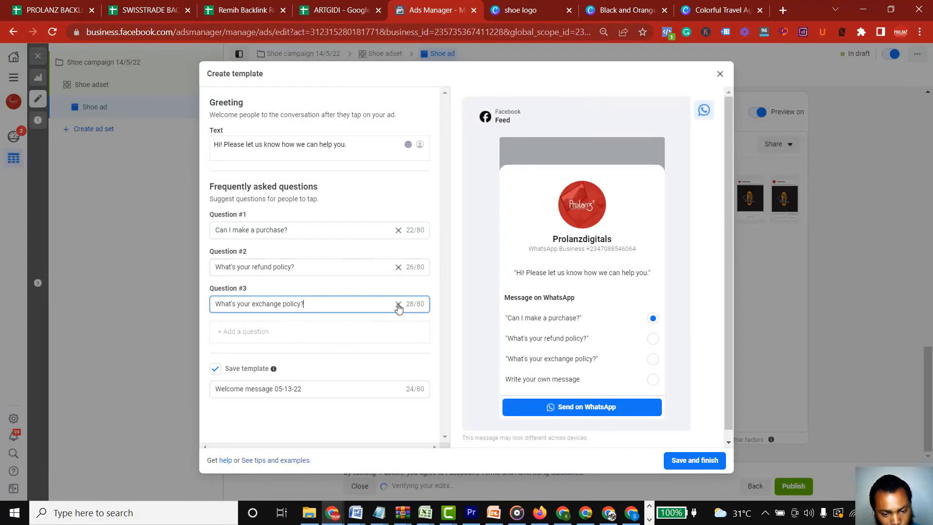
triple_click(297, 230)
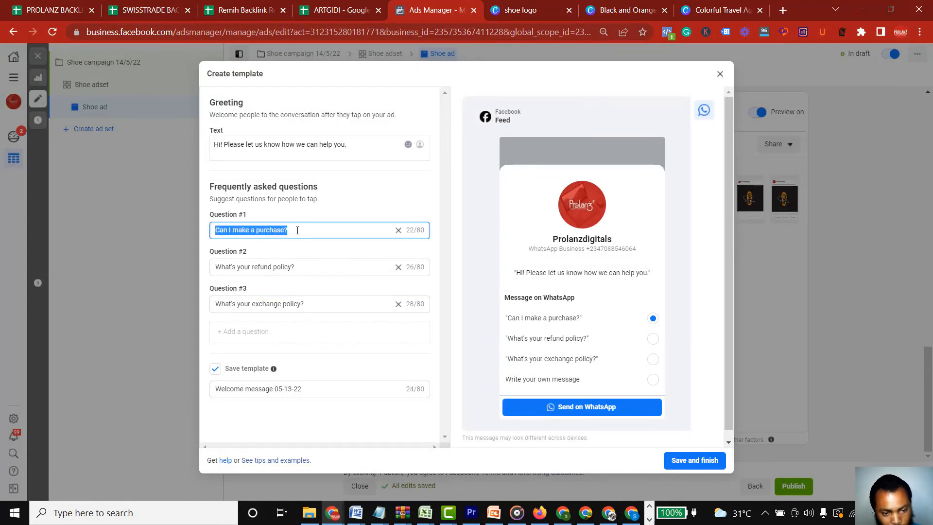
left_click(350, 191)
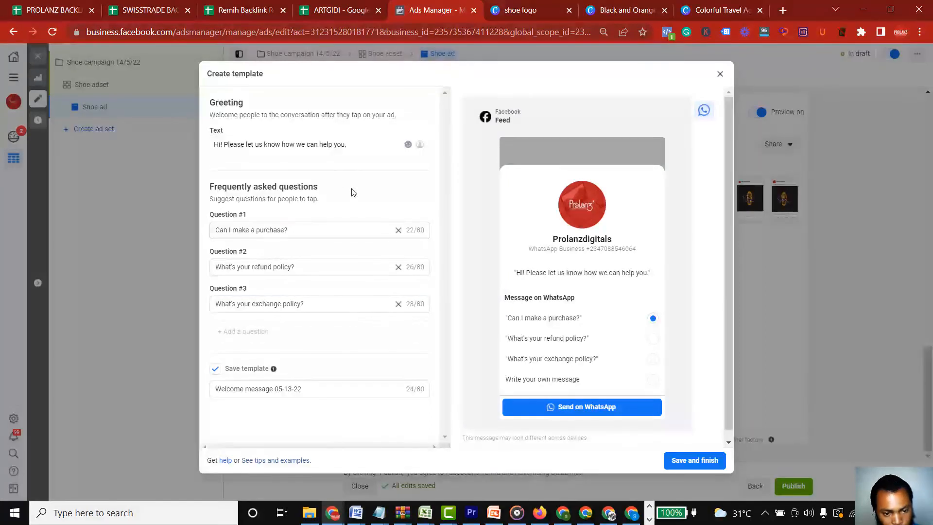
Replace the template's greeting text with "Hello, thanks for reaching out to sharp shoes"
triple_click(344, 145)
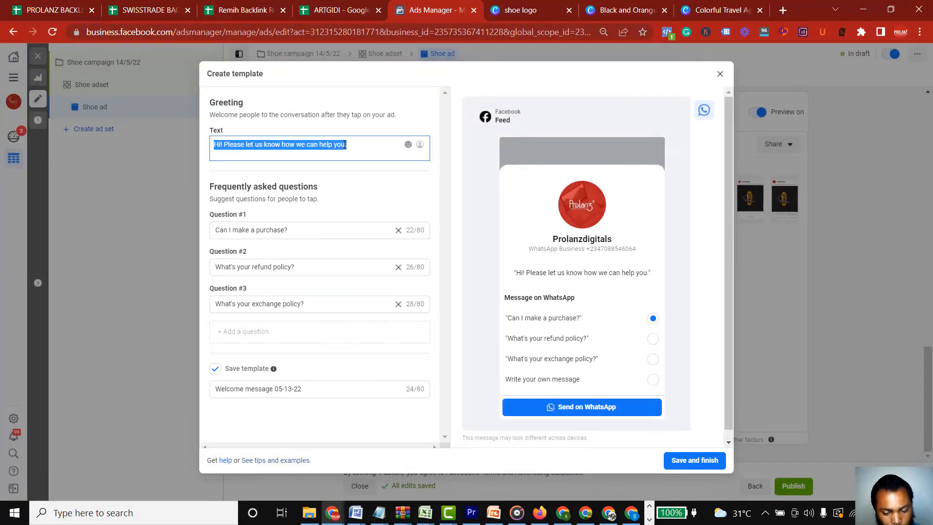
type("H")
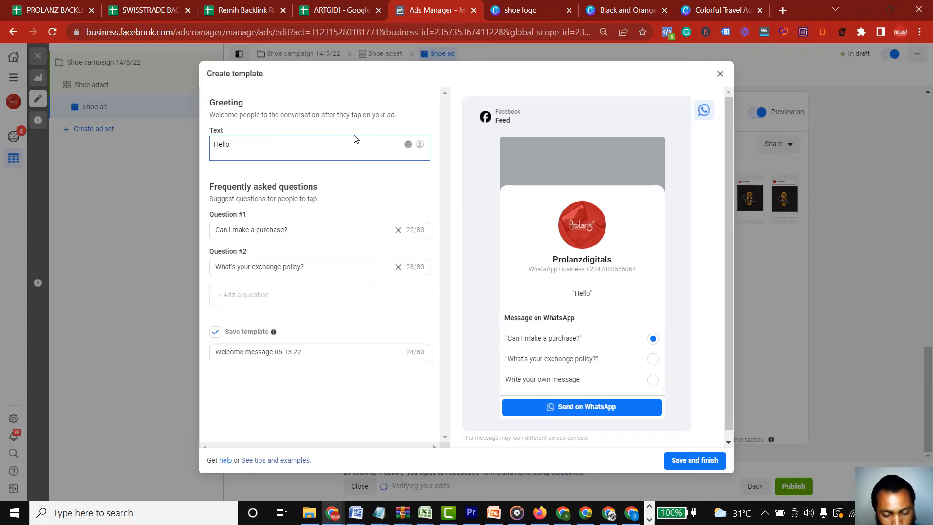
type("ello, tha")
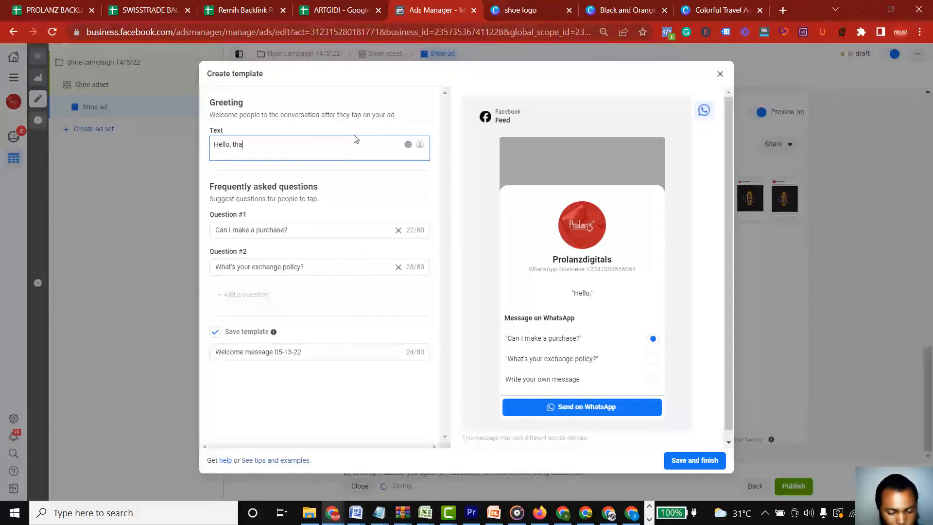
type("nks for ")
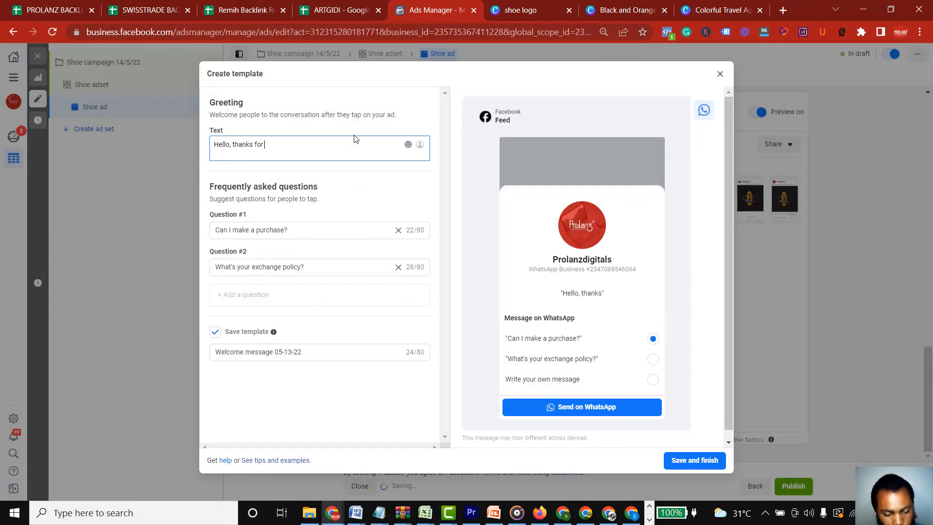
type("reach")
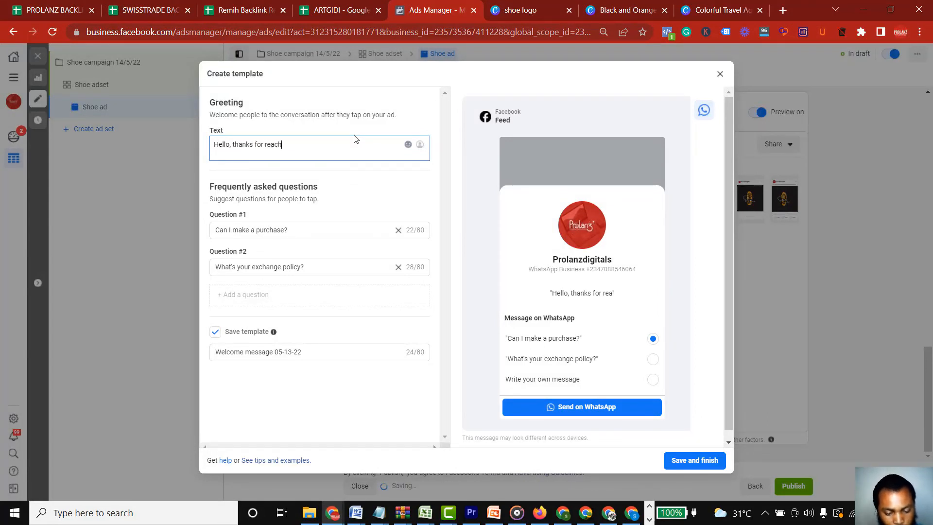
type("ing out to")
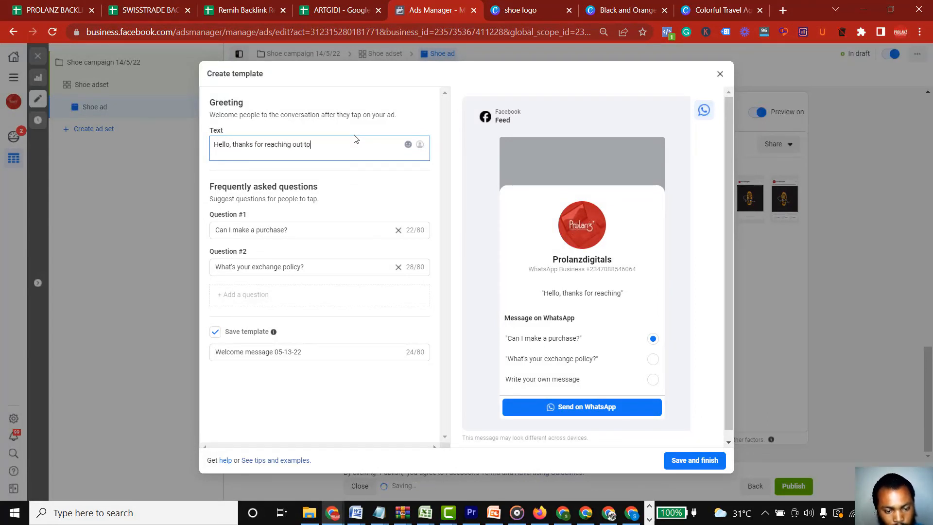
type(" sharp sh")
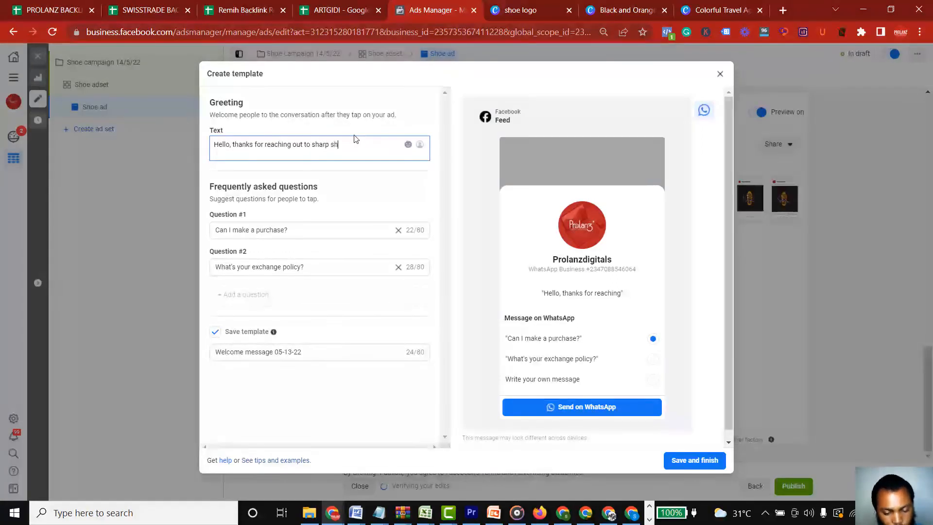
type("oes. ")
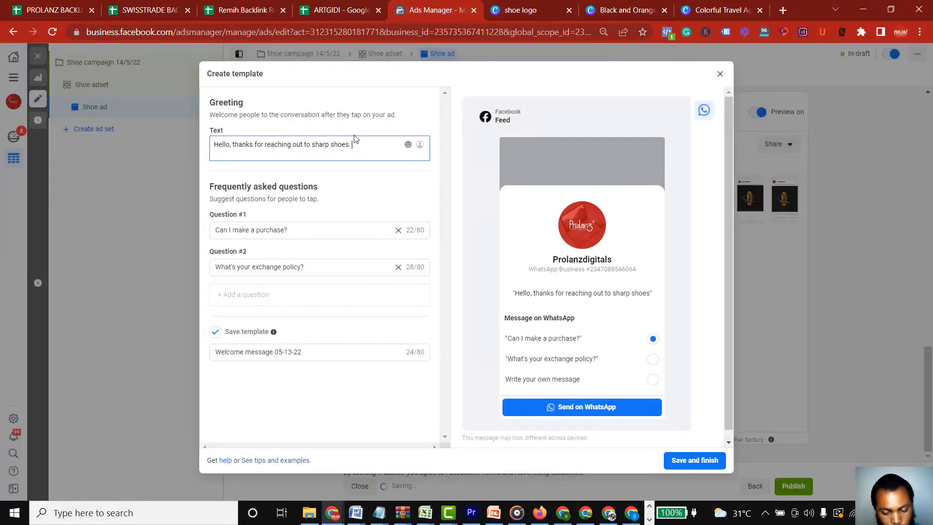
type("Inte")
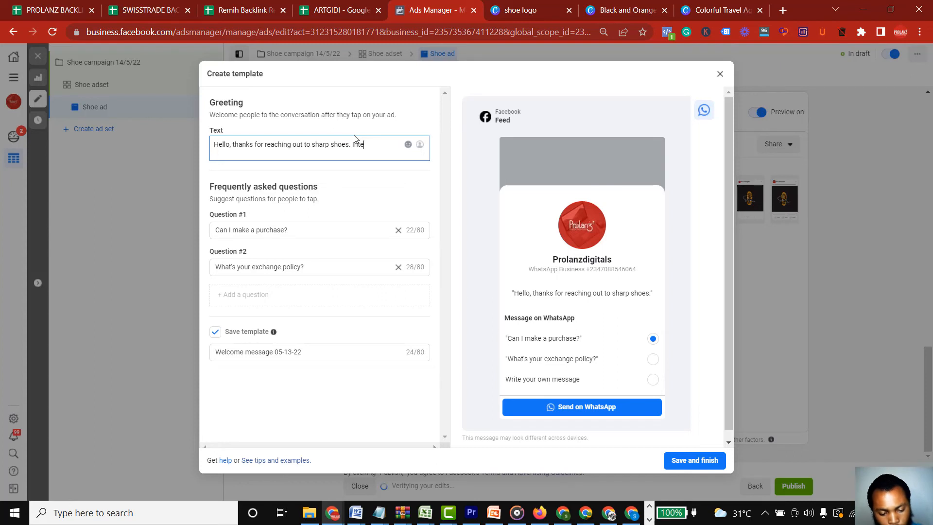
type("rested in getting")
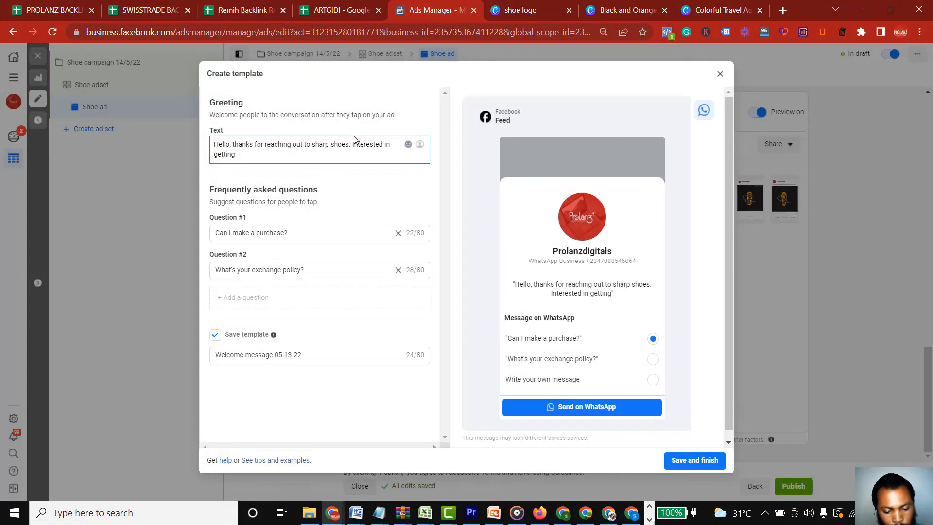
Continue the greeting with ". Interested in getting the bla bla bla"
type("our")
key("BackSpace")
key("BackSpace")
key("BackSpace")
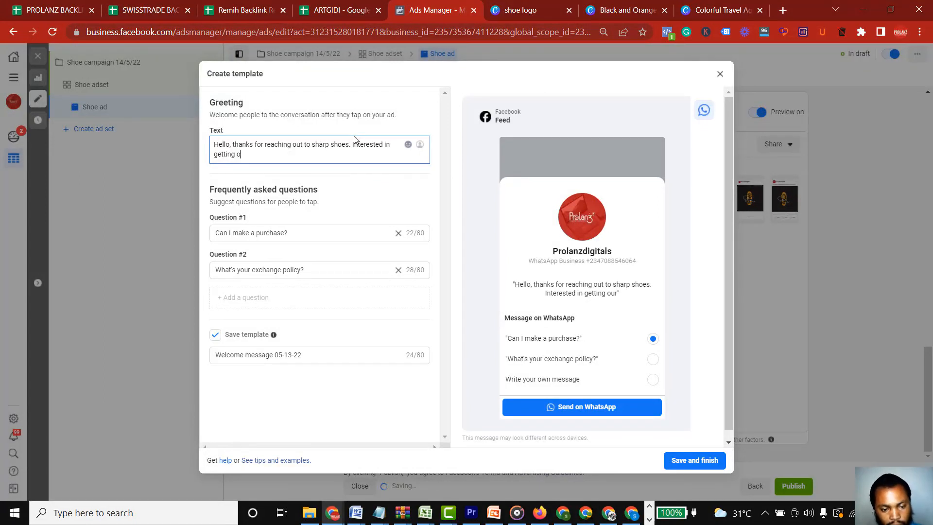
type("the")
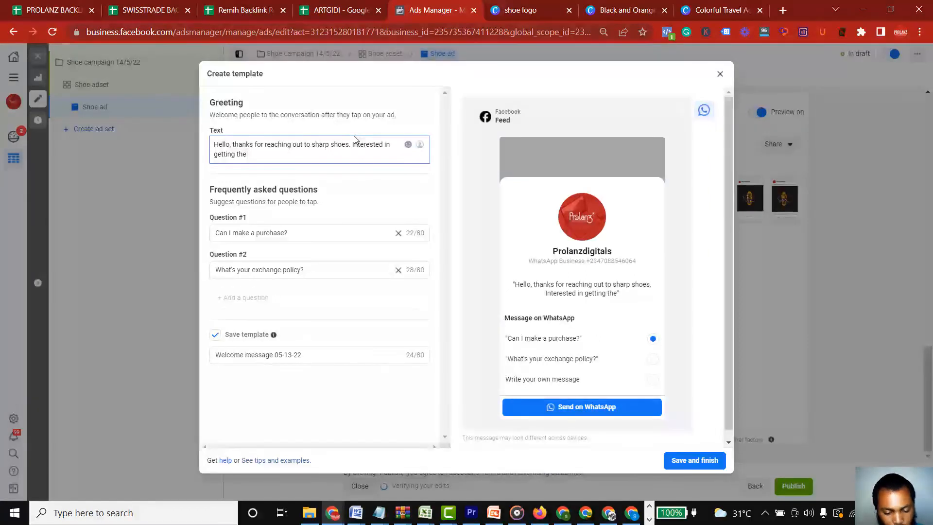
type(" bla bla ")
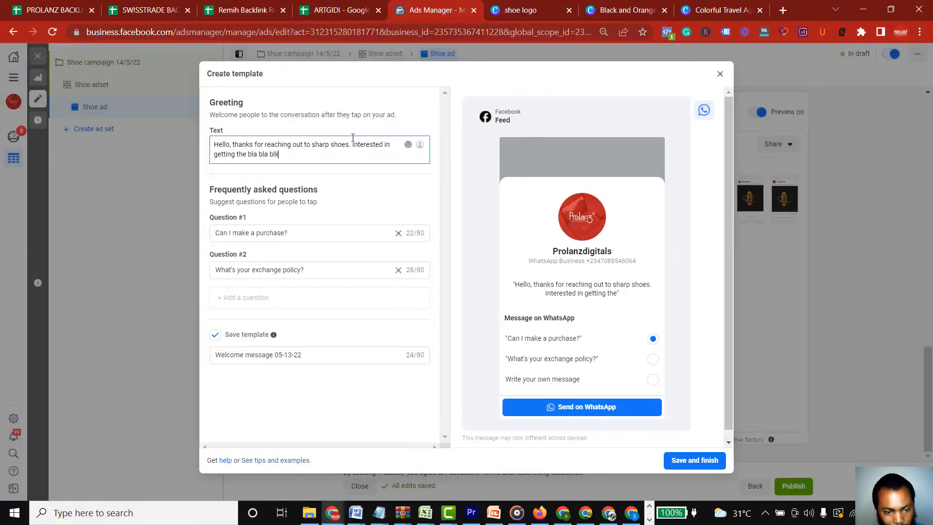
type("blk")
key("BackSpace")
type("a")
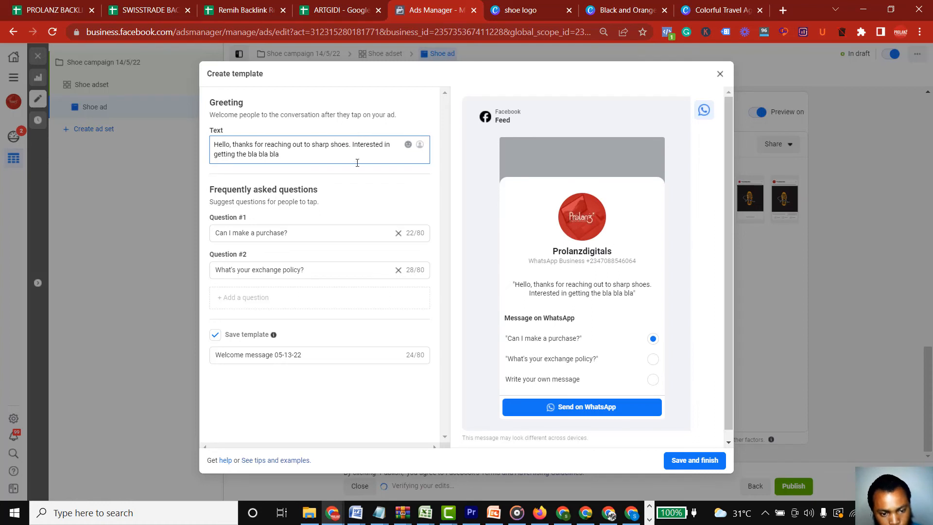
Remove the "Can I make a purchase?" question and replace the exchange policy question with "Yes! Pls i want to get the shoe"
left_click(396, 234)
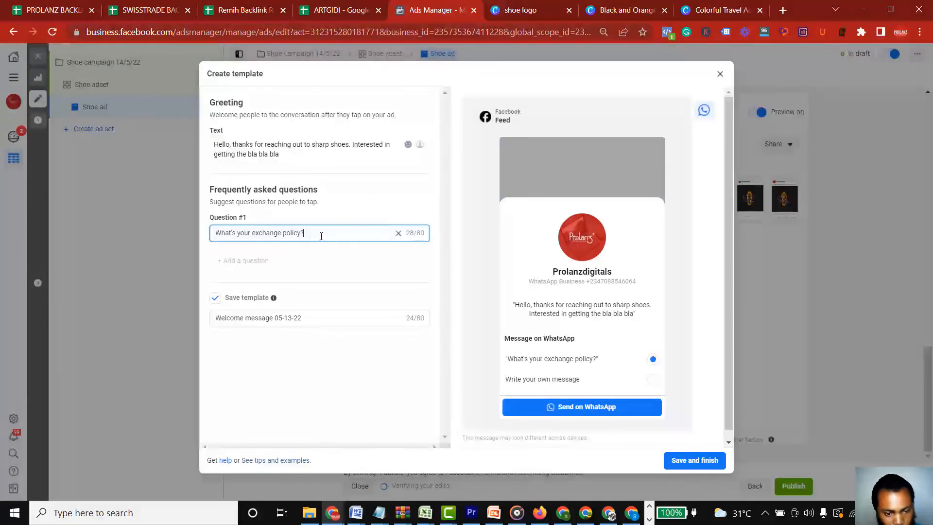
triple_click(317, 229)
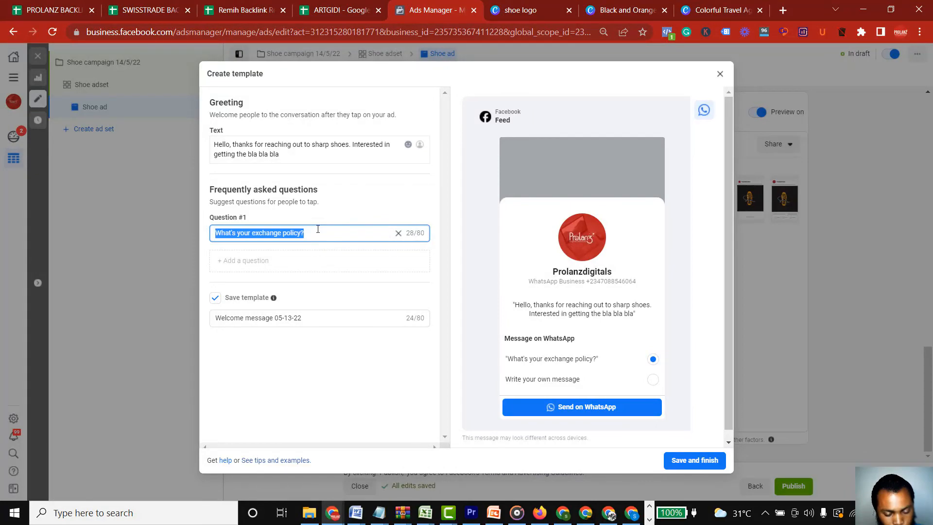
type("Yes")
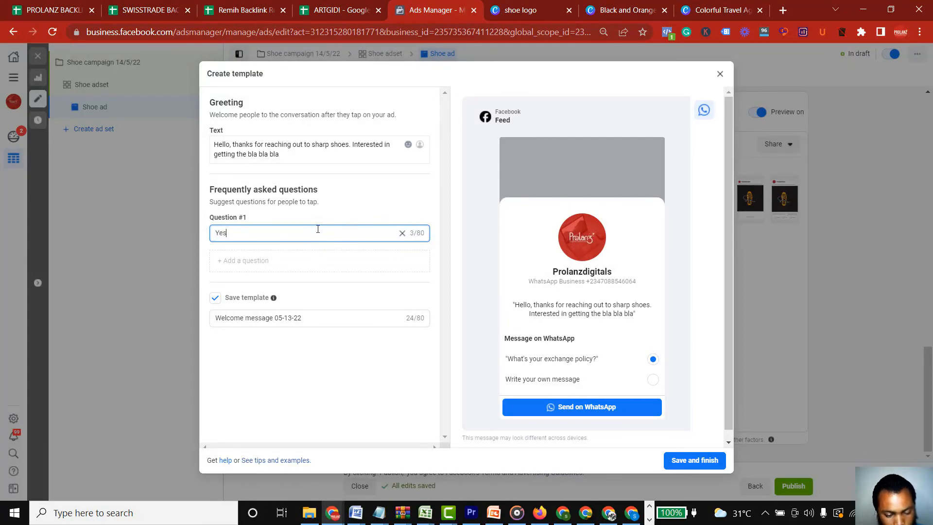
type("! P")
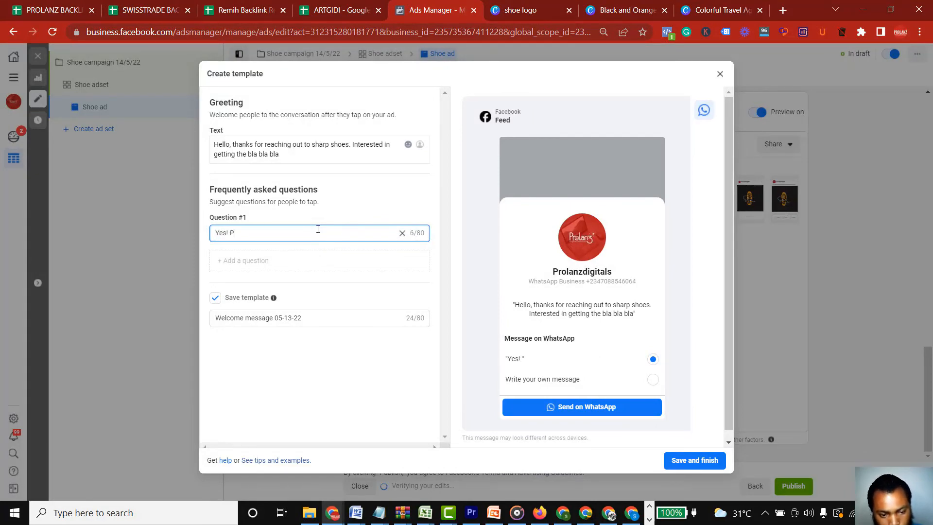
type("ls i am")
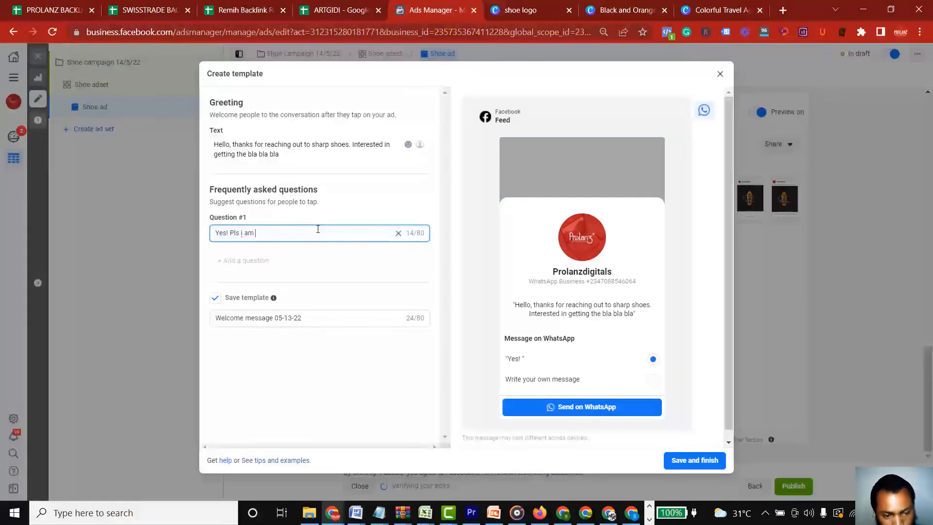
key("BackSpace")
key("BackSpace")
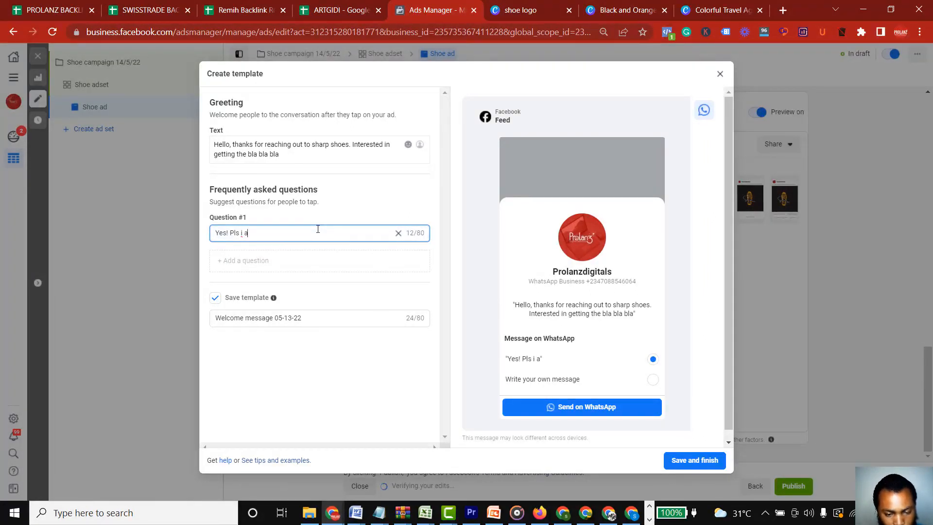
key("BackSpace")
type("wan")
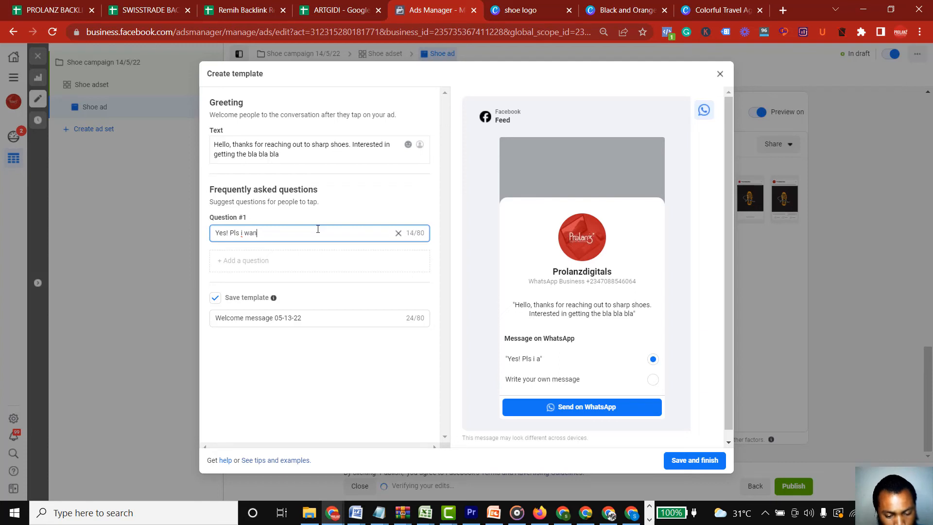
type("t to get thi")
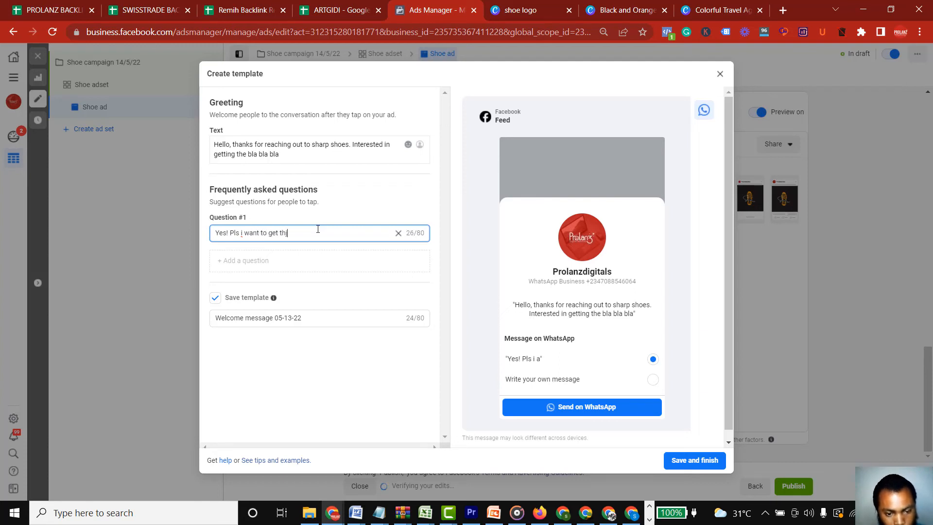
type("e")
key("BackSpace")
key("BackSpace")
type("e sahoe")
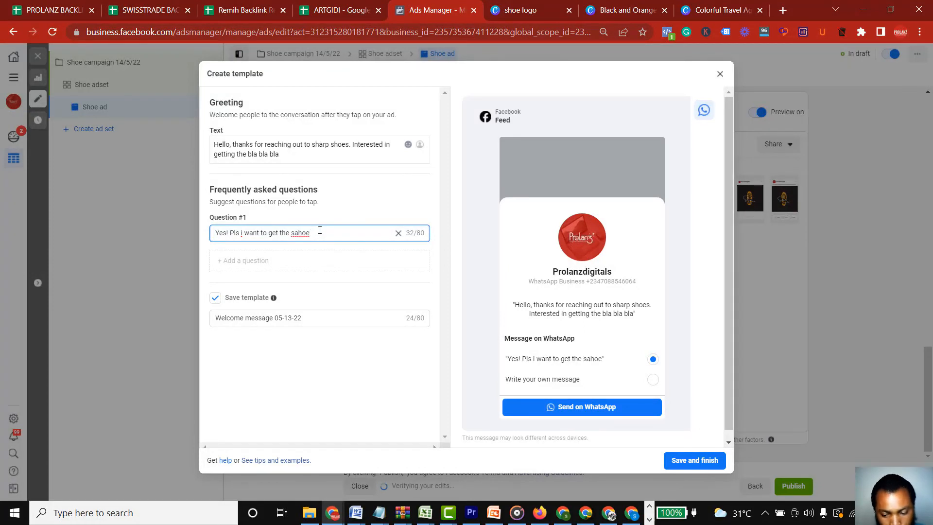
key("BackSpace")
key("BackSpace")
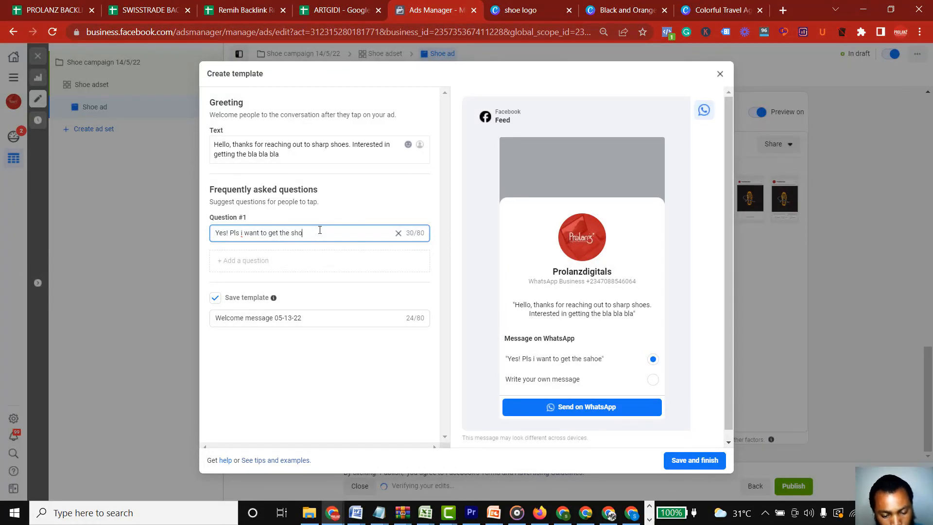
Extend the first question's text with ", how do i place order"
type(", how do")
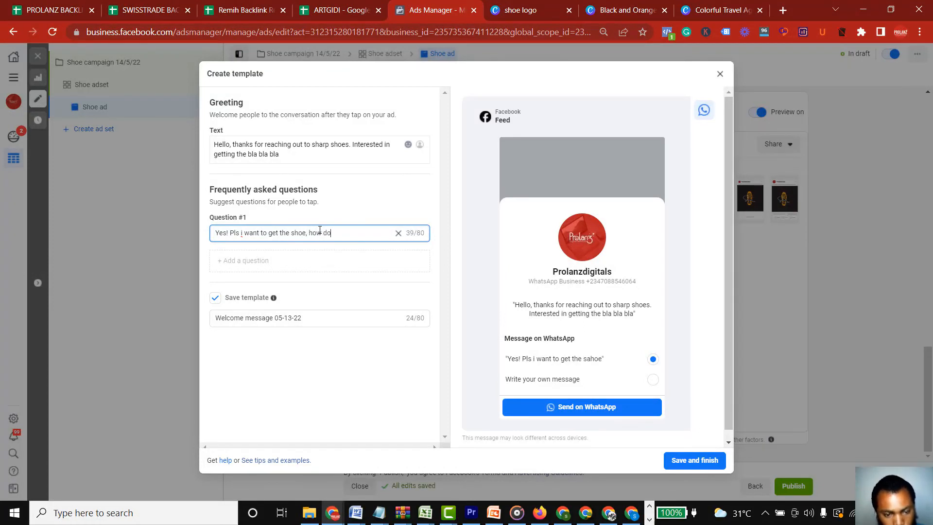
type(" u")
key("BackSpace")
key("BackSpace")
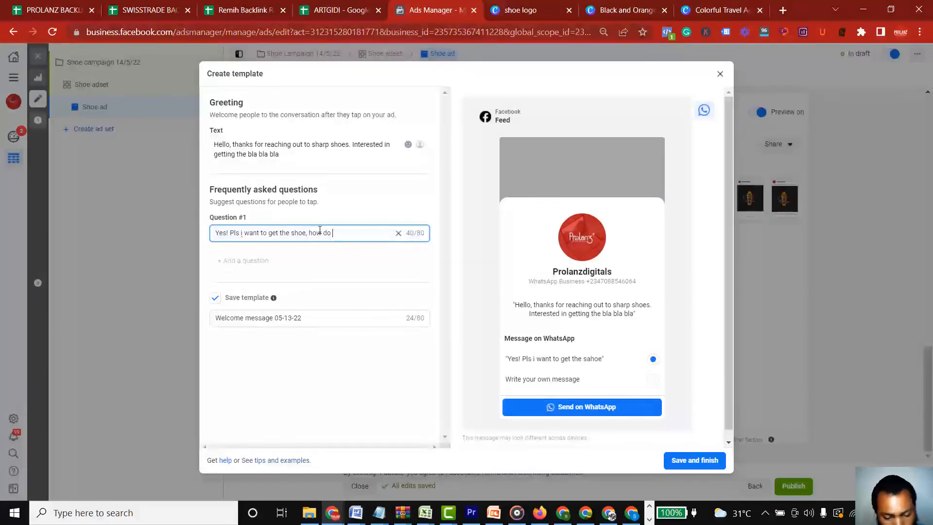
type("i place order")
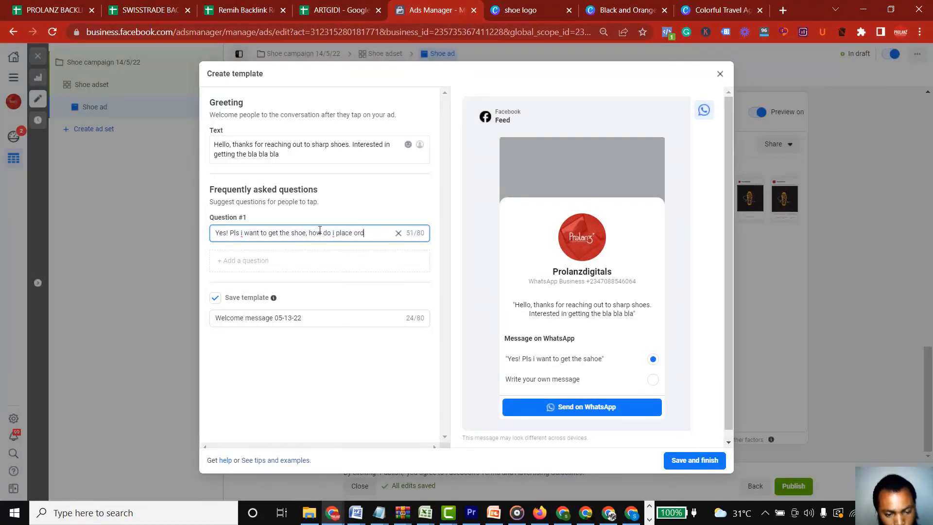
Add an empty second question to the message template, then save and finish the template
left_click(258, 264)
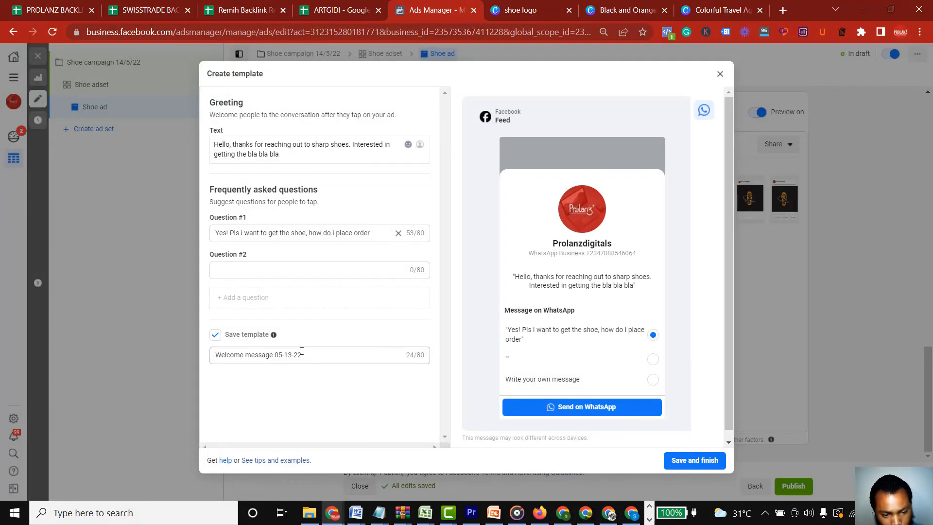
left_click(675, 464)
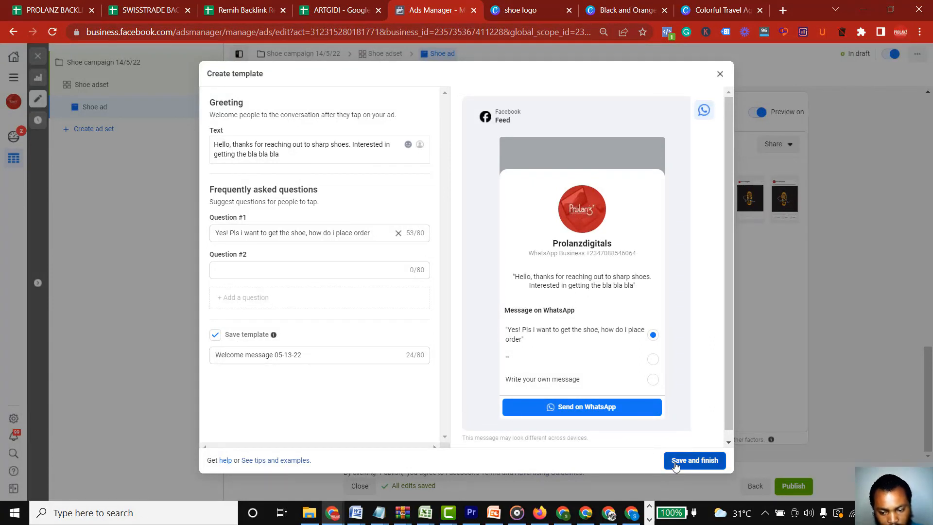
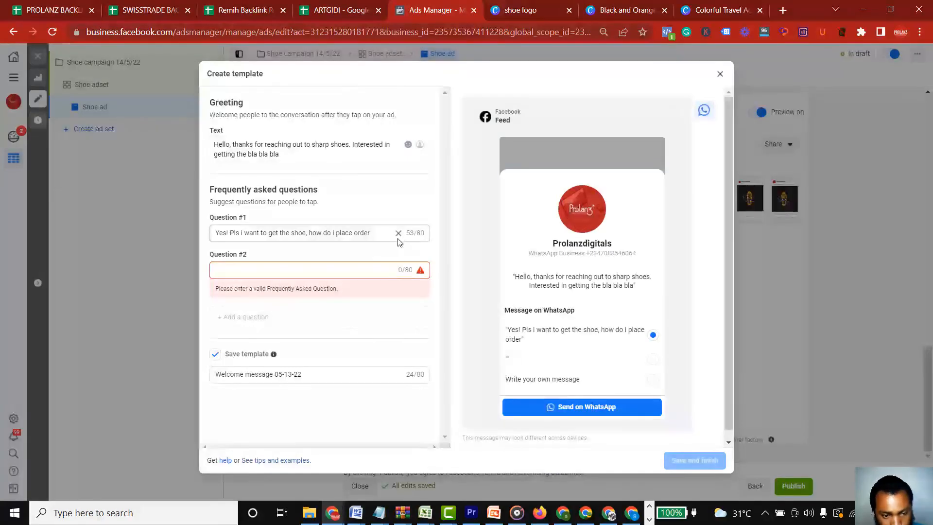
Copy the first question's text into Question #2, "Yes! Pls i want to get the shoe, how do i place order", and save and finish the template
triple_click(338, 234)
key("ctrl+c")
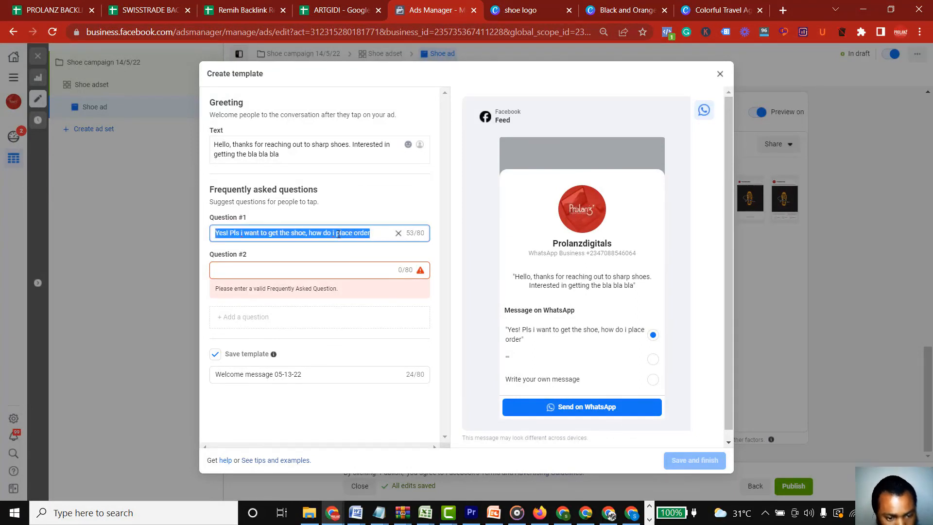
left_click(316, 270)
key("ctrl+v")
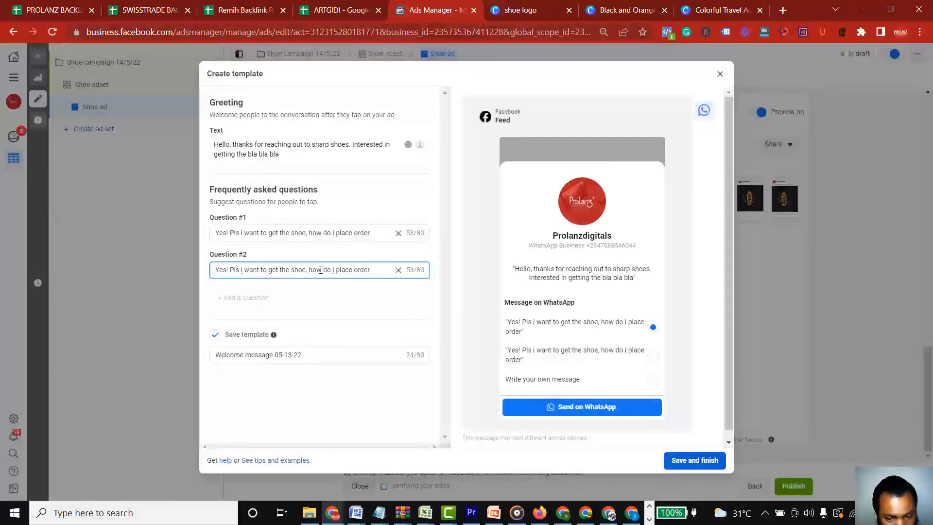
left_click(707, 462)
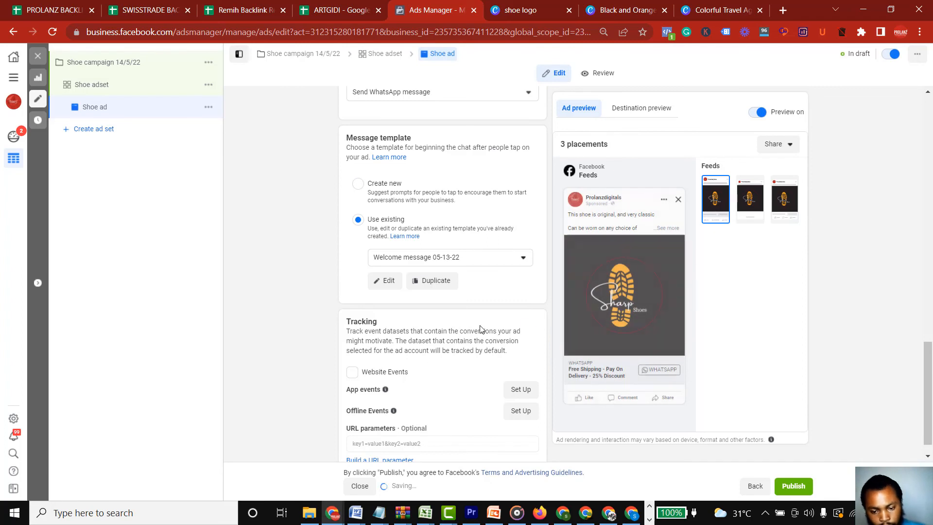
Publish the shoe campaign and check the publishing error details for the ad
scroll(929, 454, "down", 1)
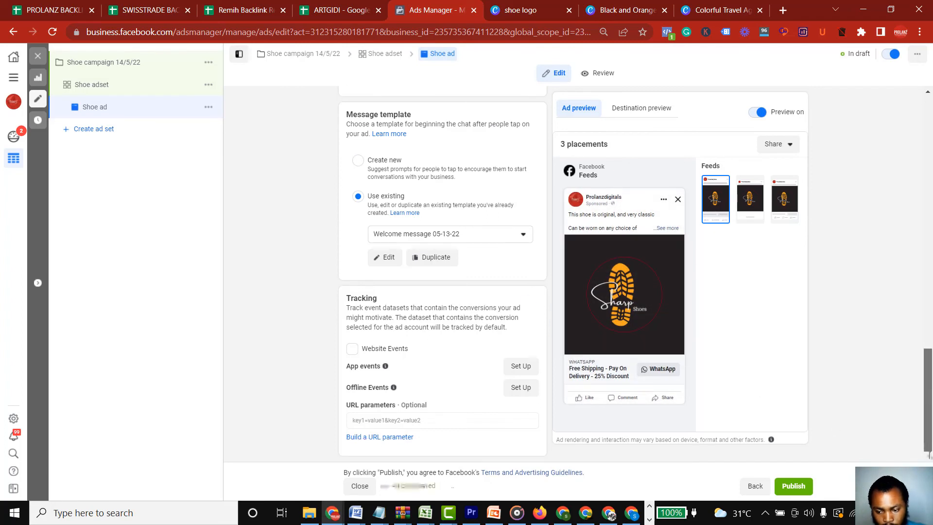
left_click(794, 486)
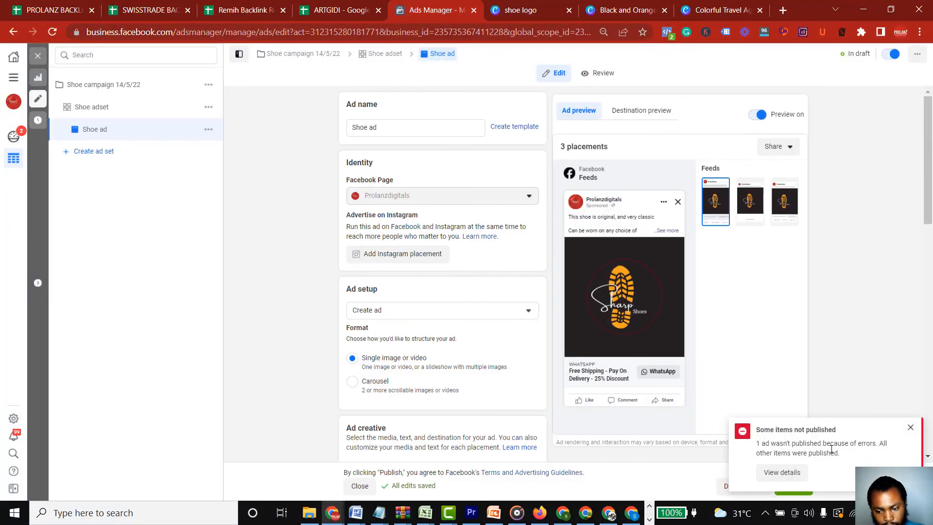
left_click(781, 472)
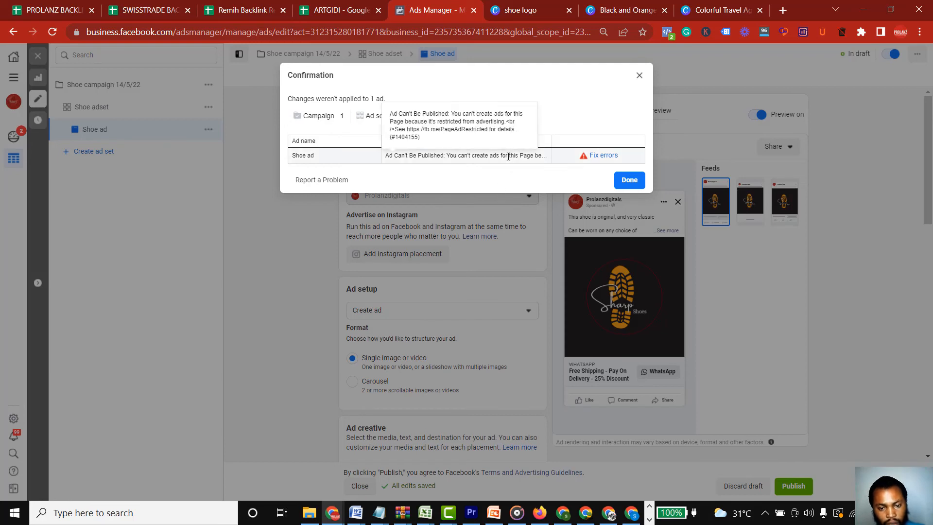
left_click(639, 76)
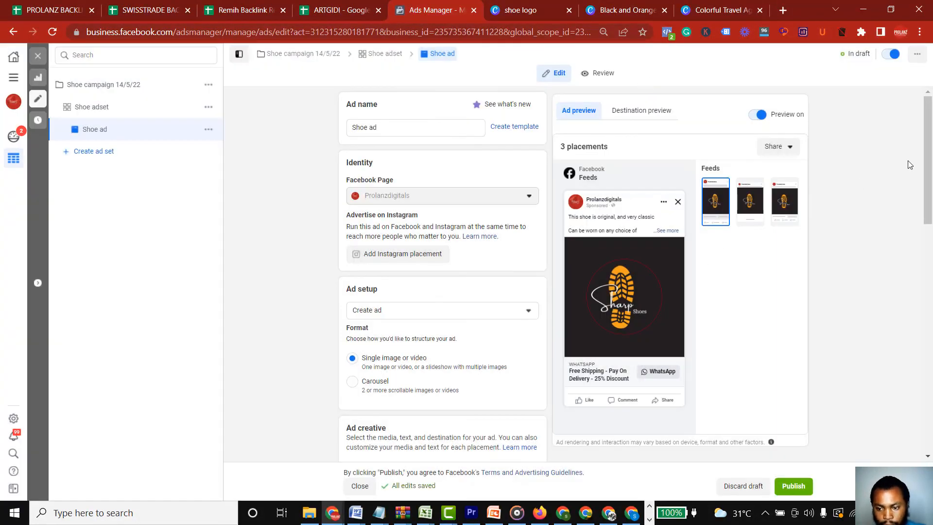
Examine the Shoe adset's account settings and try to change its Facebook Page
left_click_drag(930, 166, 930, 394)
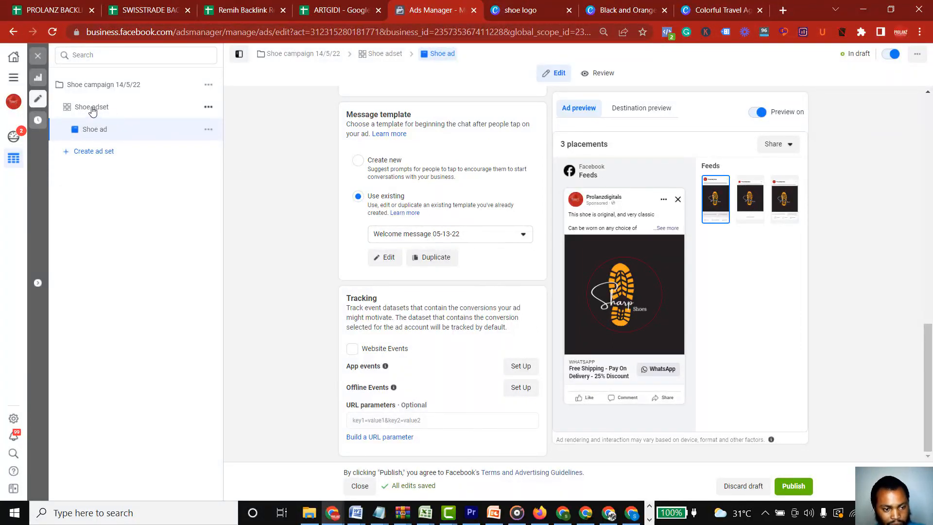
left_click(92, 111)
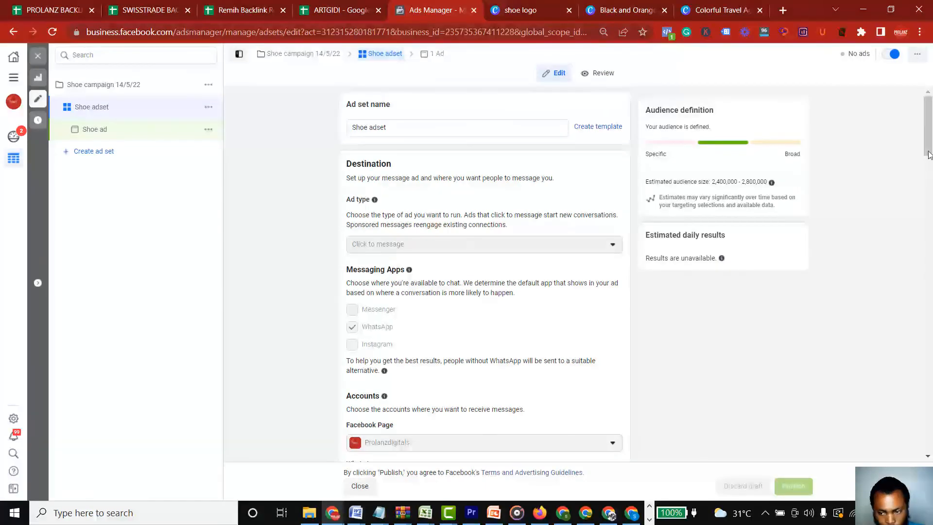
left_click_drag(928, 151, 929, 175)
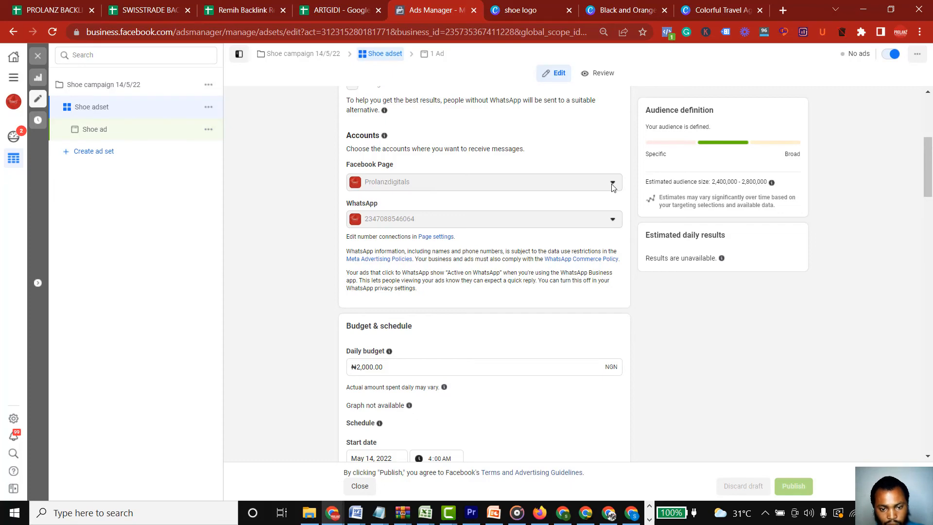
mouse_move(928, 175)
left_mouse_down()
mouse_move(930, 137)
mouse_move(932, 172)
left_mouse_up()
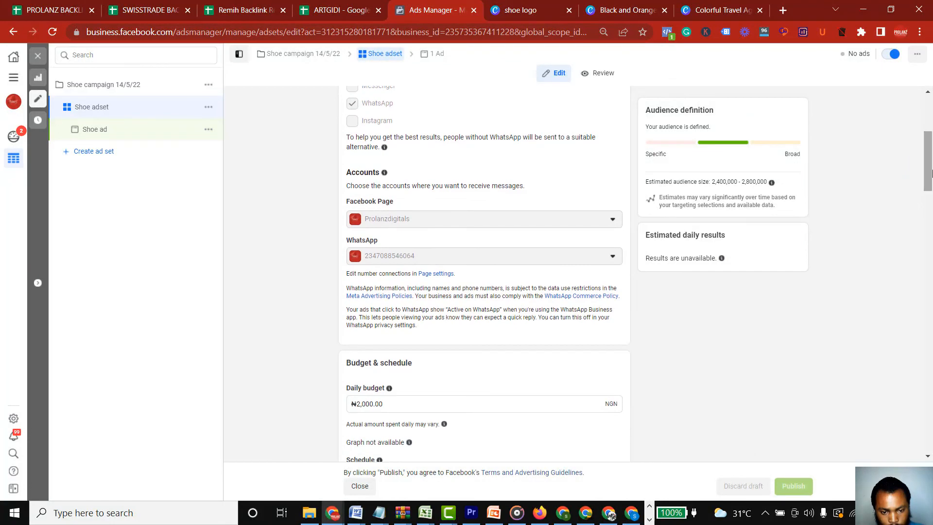
double_click(557, 221)
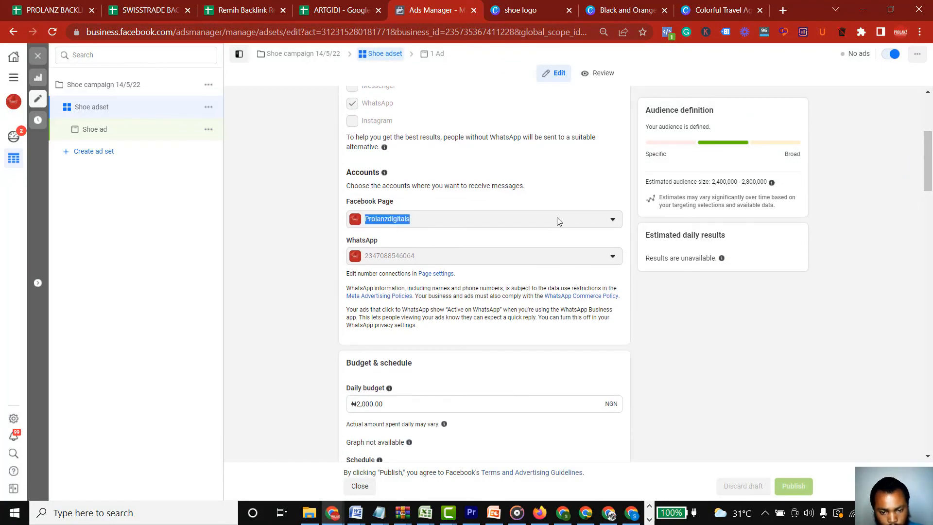
left_click(557, 221)
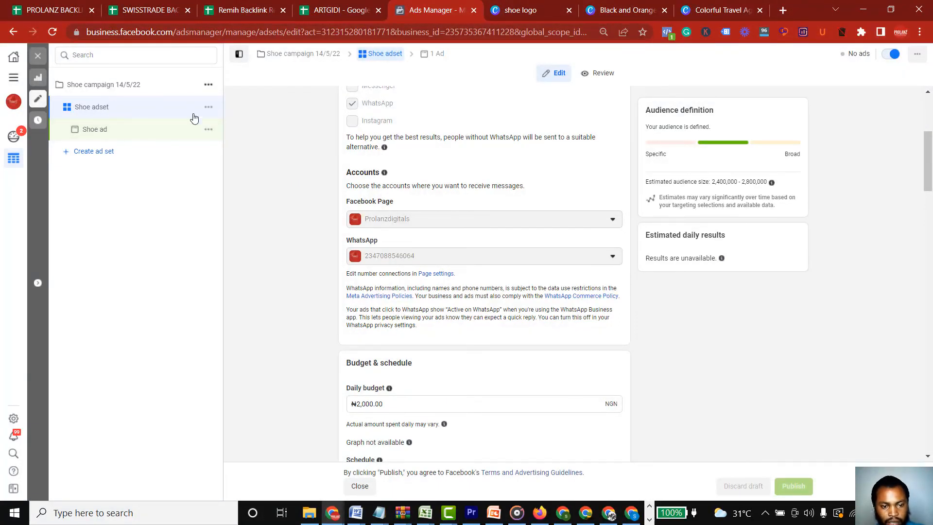
Return to the Shoe ad and review its settings from identity through message template and tracking
left_click(428, 59)
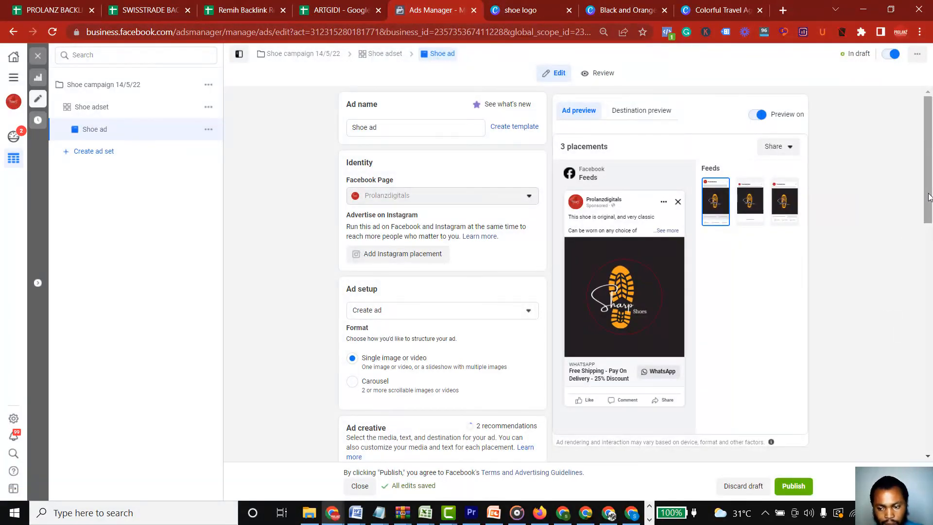
left_click_drag(926, 202, 926, 430)
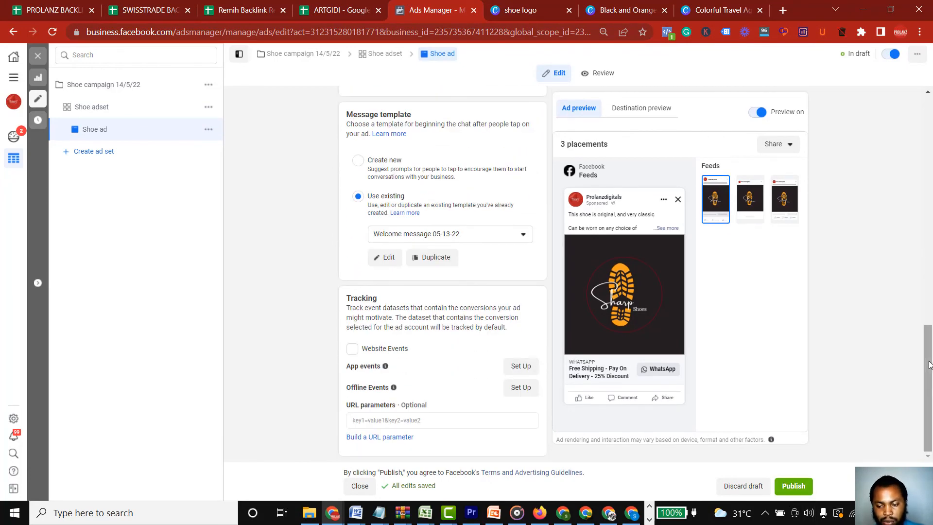
left_click_drag(929, 377, 932, 116)
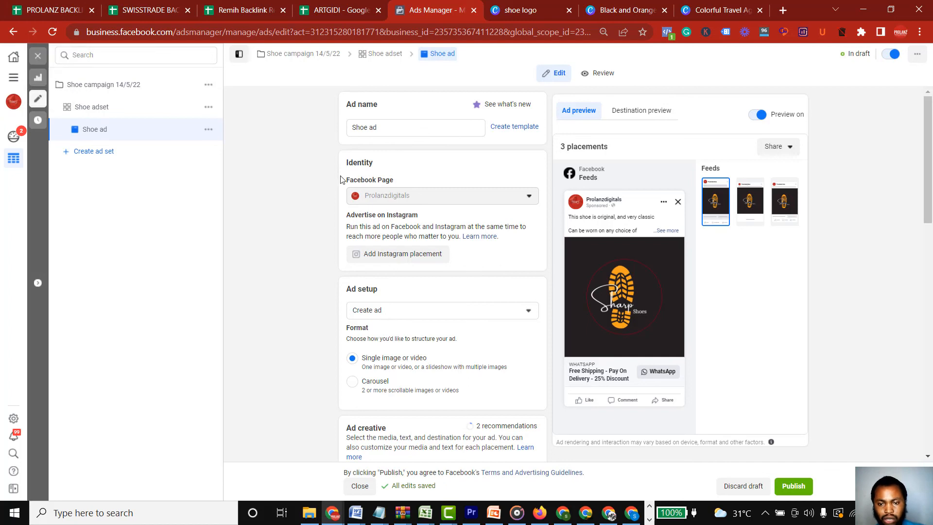
Search Google in a new tab for "facebook ads policy", open Facebook's Advertising Policies page and look through it
left_click(782, 10)
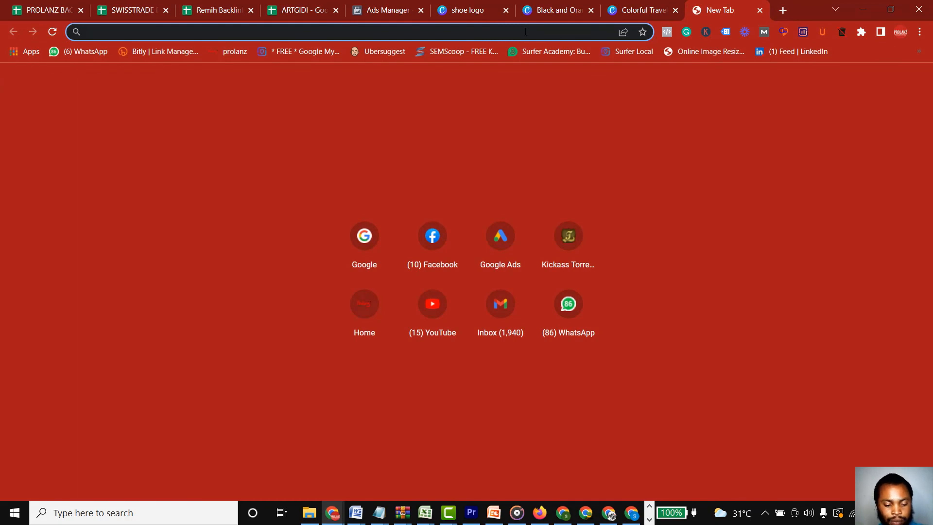
type("face")
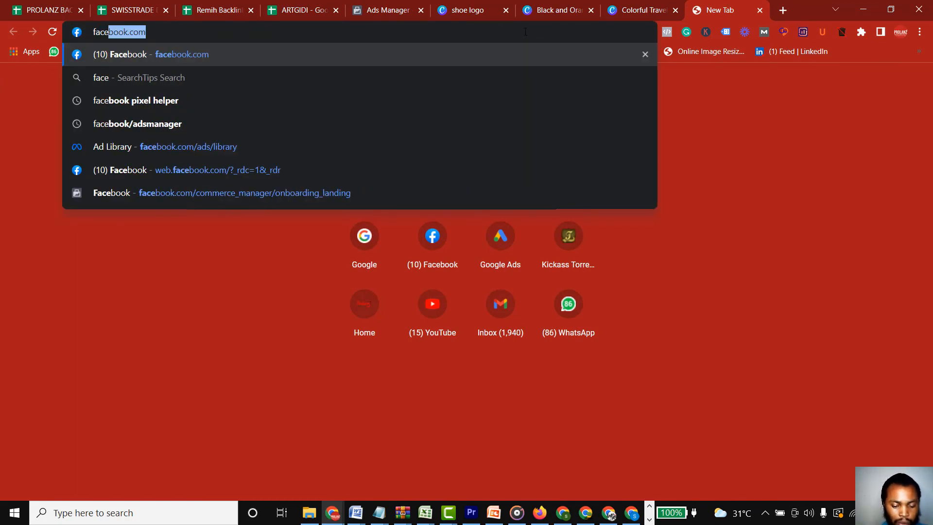
type("book ad")
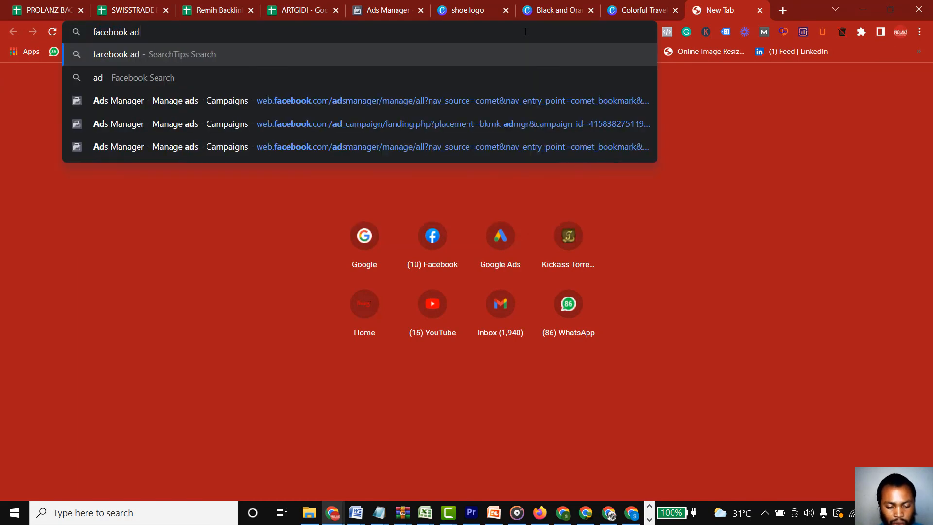
type("s policy")
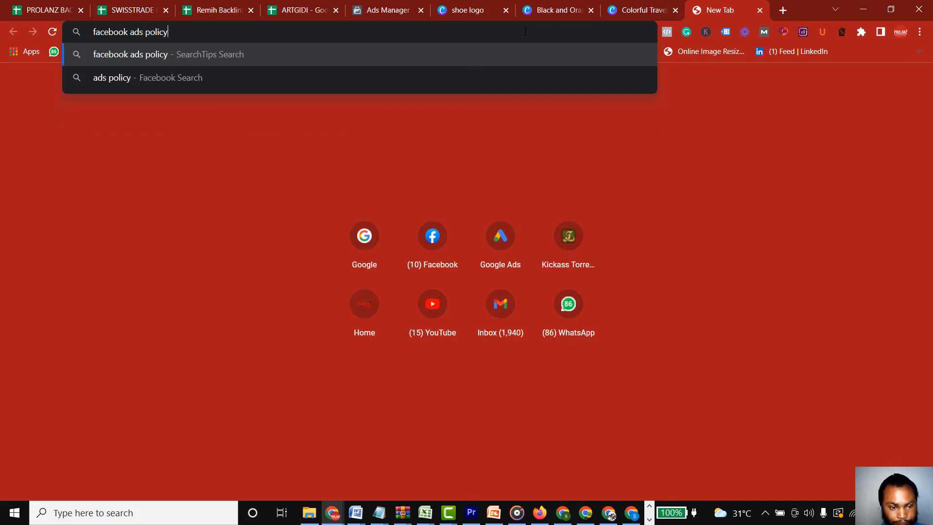
key("Return")
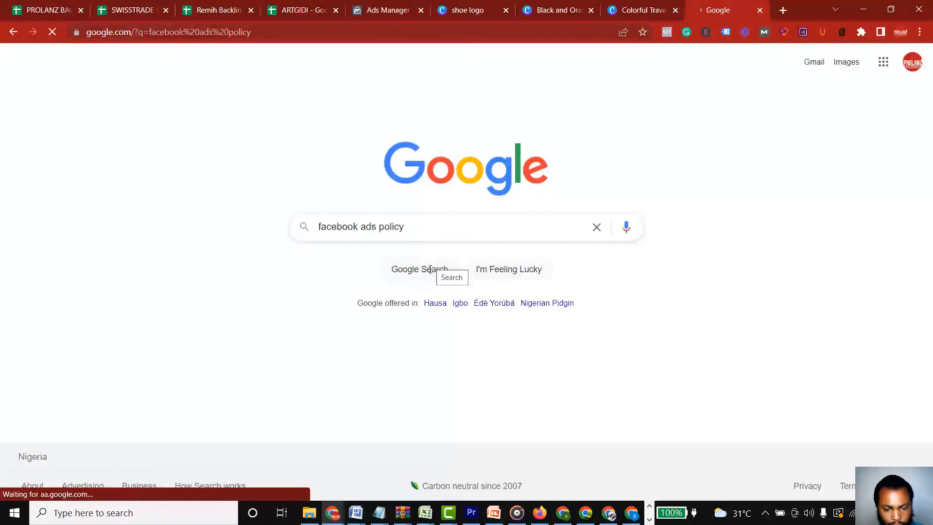
left_click(428, 270)
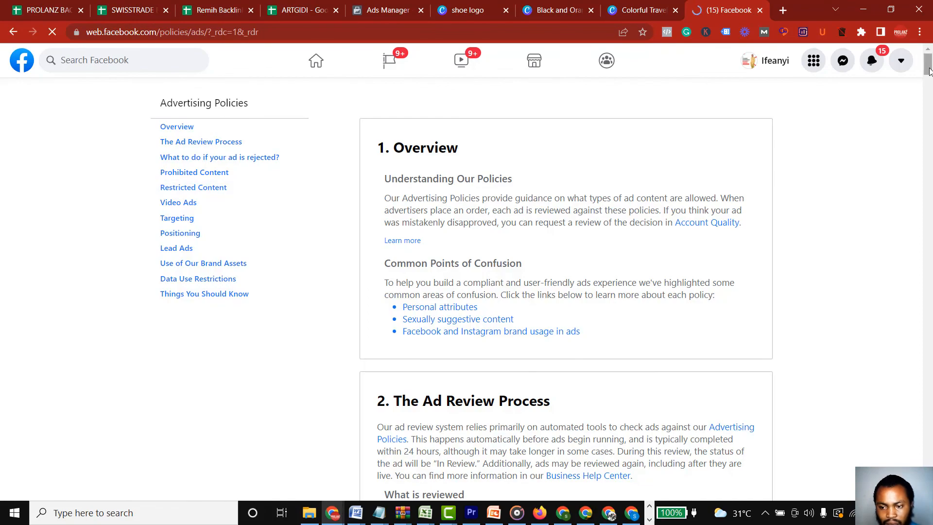
left_click(931, 97)
left_click_drag(930, 100, 931, 68)
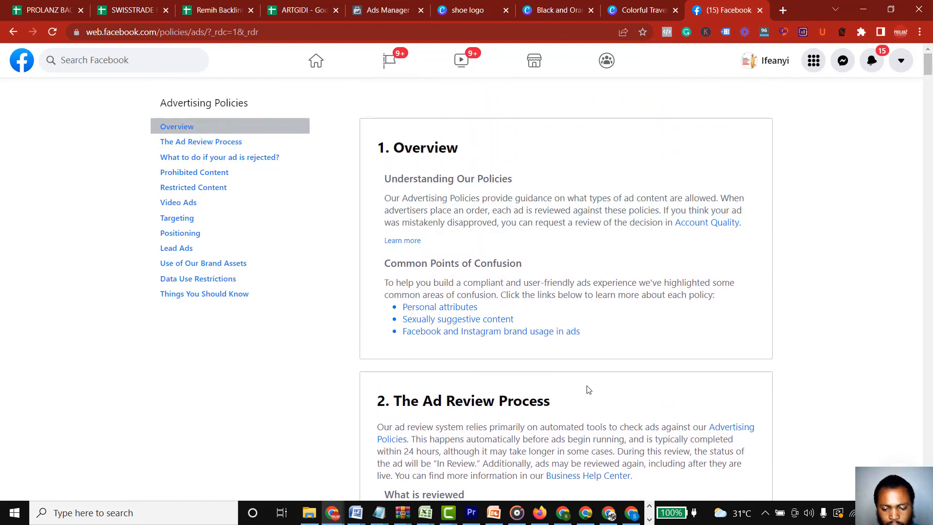
Switch to the PowerPoint course presentation and start the slide show from the Class 5 Lead Generation Ad slide
left_click(649, 520)
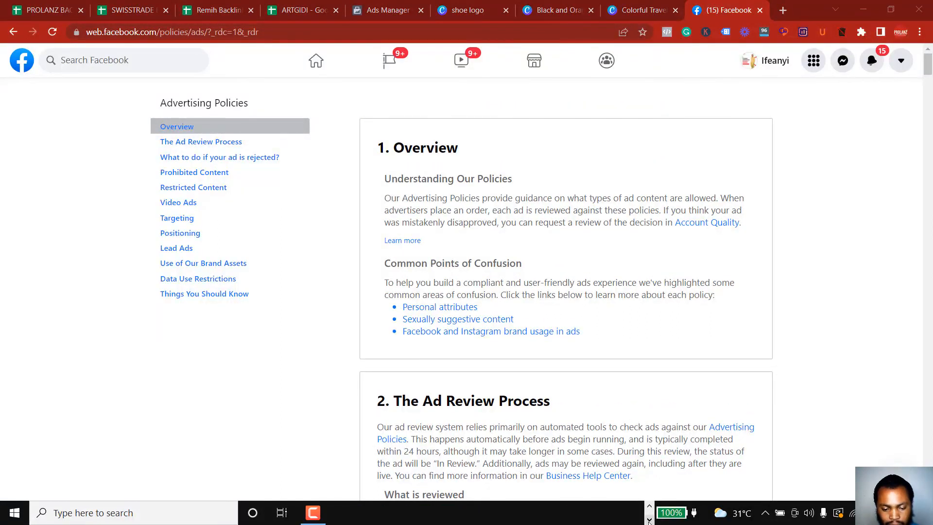
left_click(649, 506)
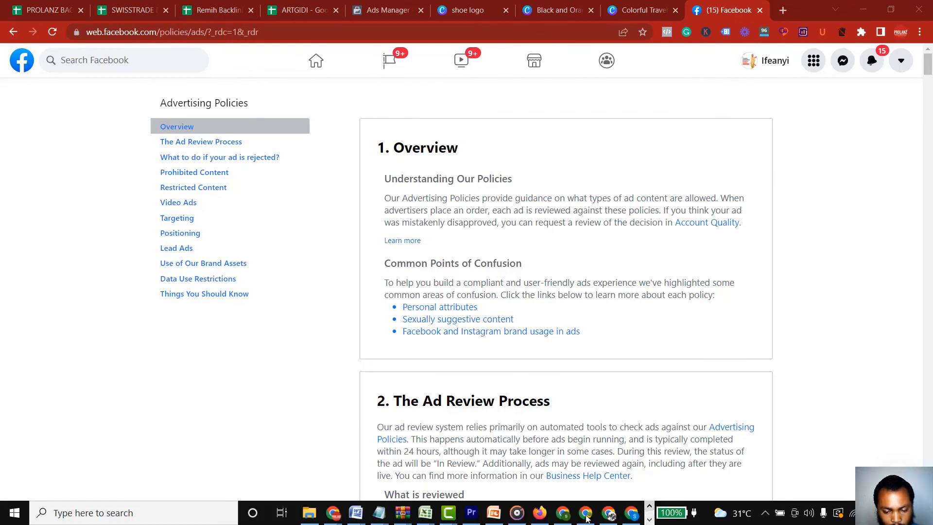
left_click(493, 514)
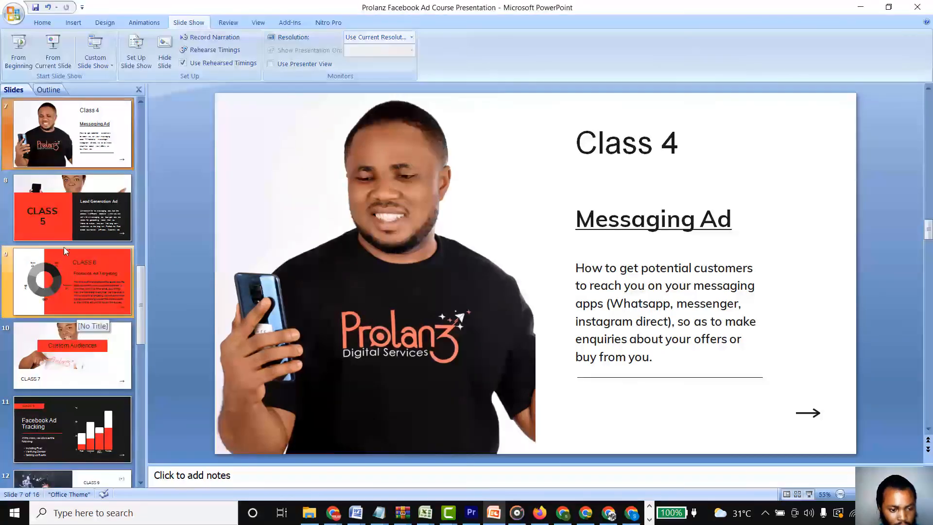
left_click(59, 229)
key("shift+F5")
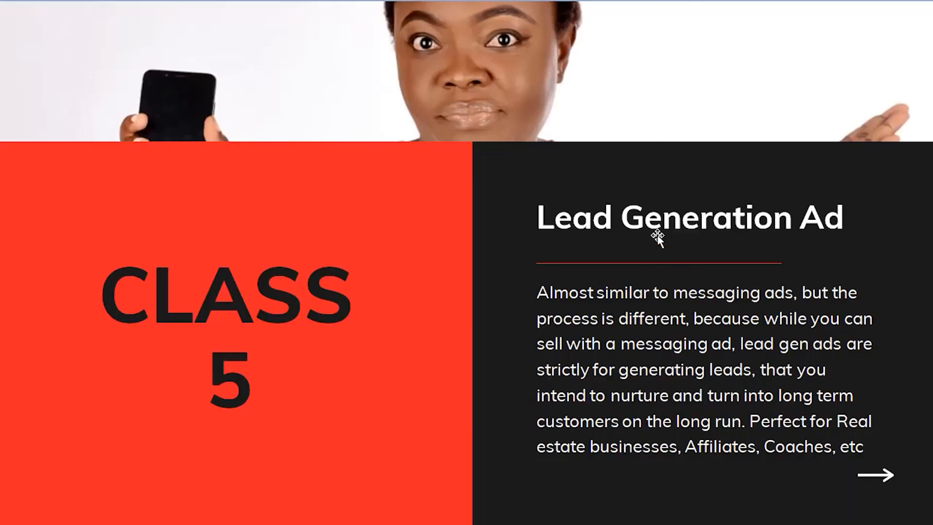